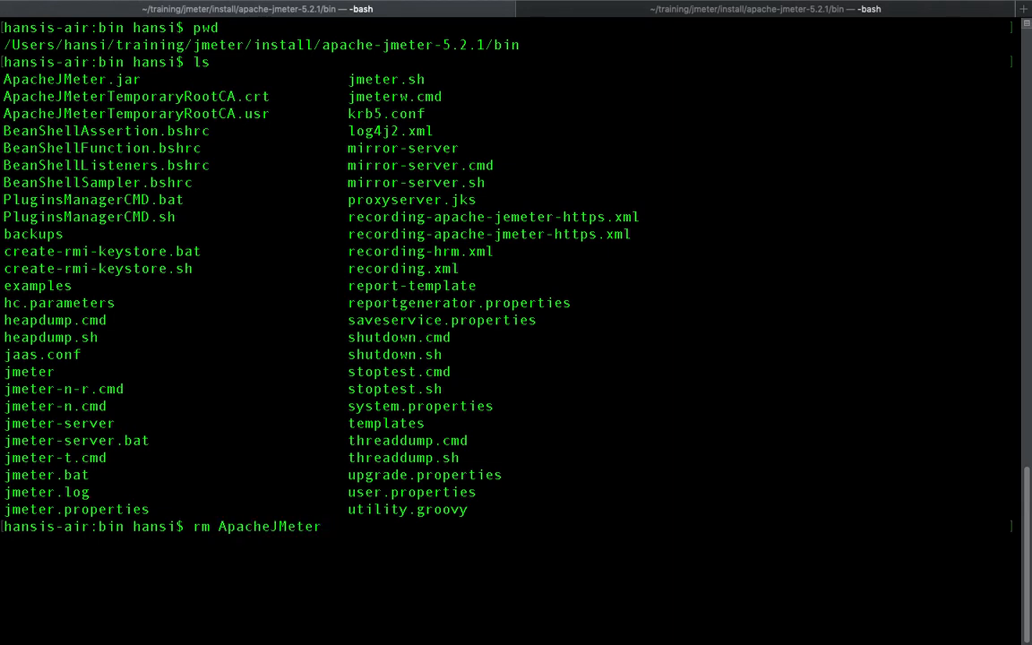
Delete all ApacheJMeterTemporaryRootCA files and proxyserver.jks from the JMeter bin folder with rm.
type("T")
key("Tab")
type("* ")
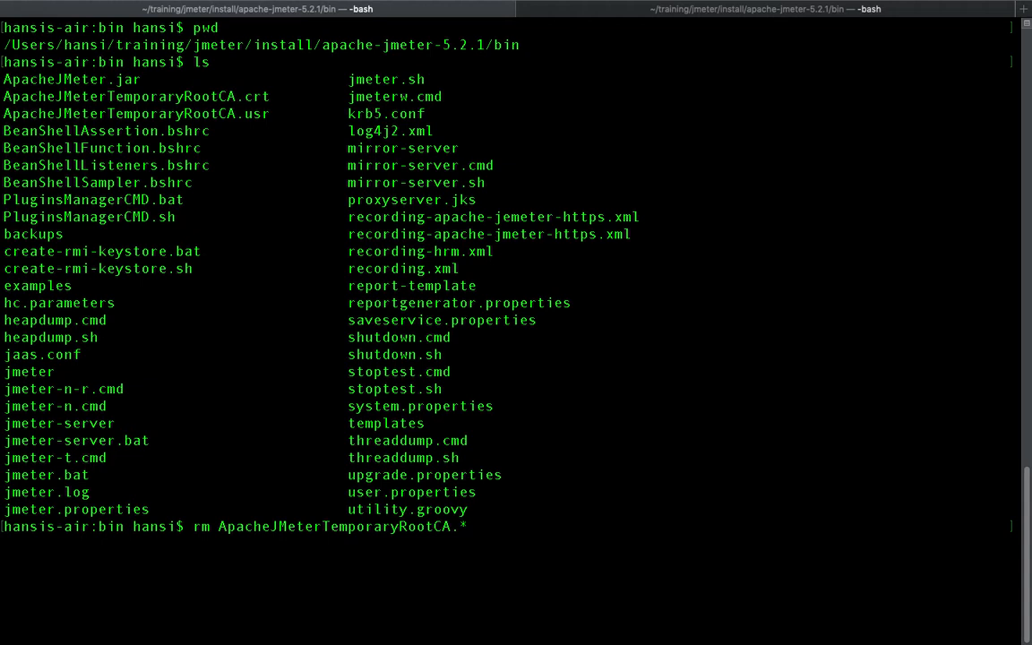
type("pro")
key("Tab")
key("Return")
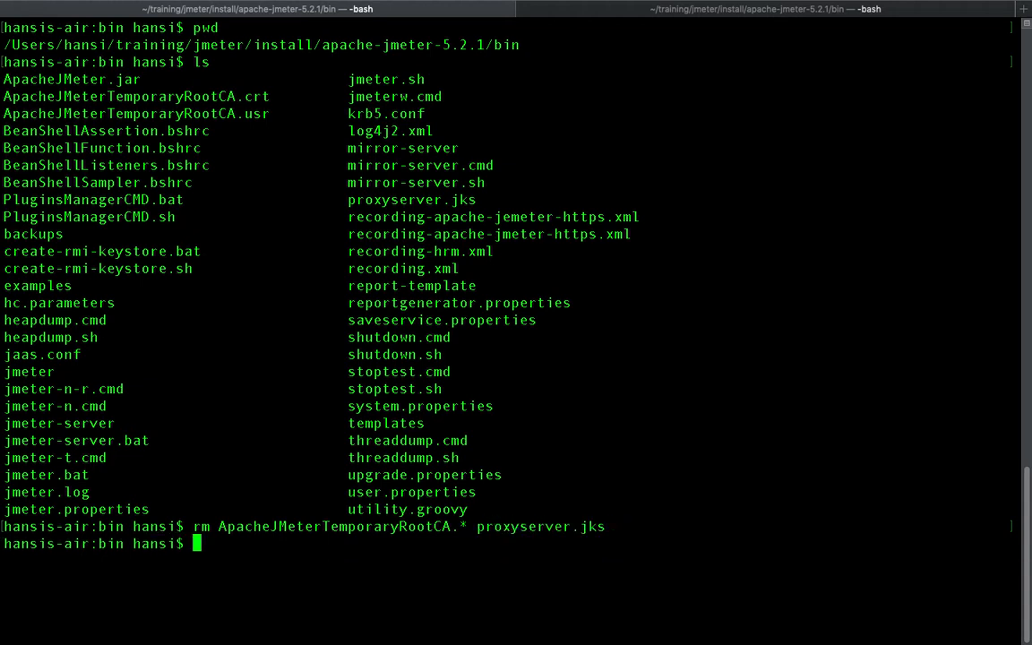
List the bin folder's remaining files and clear the terminal.
type("ls")
key("Return")
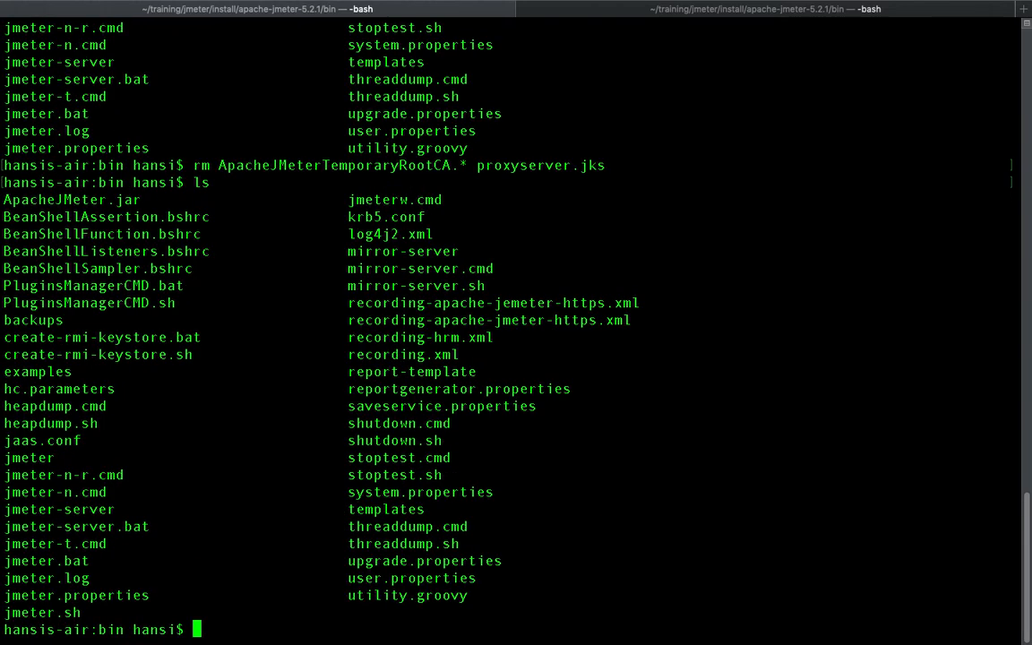
type("clear")
key("Return")
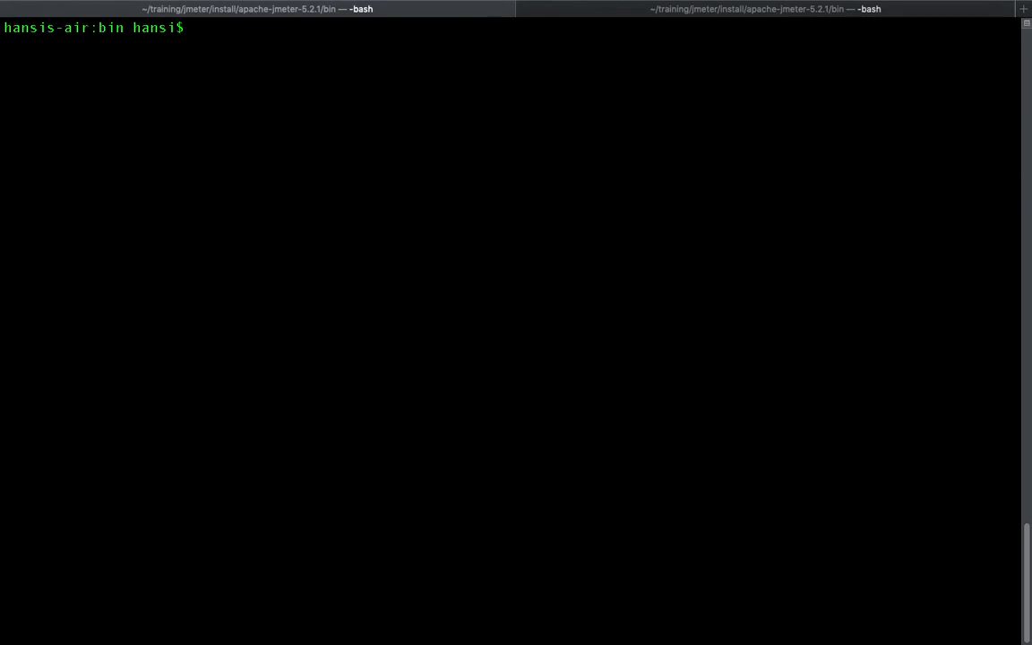
Switch to Finder, open jmeter.properties from the JMeter bin folder and make its editor window full screen.
mouse_move(664, 637)
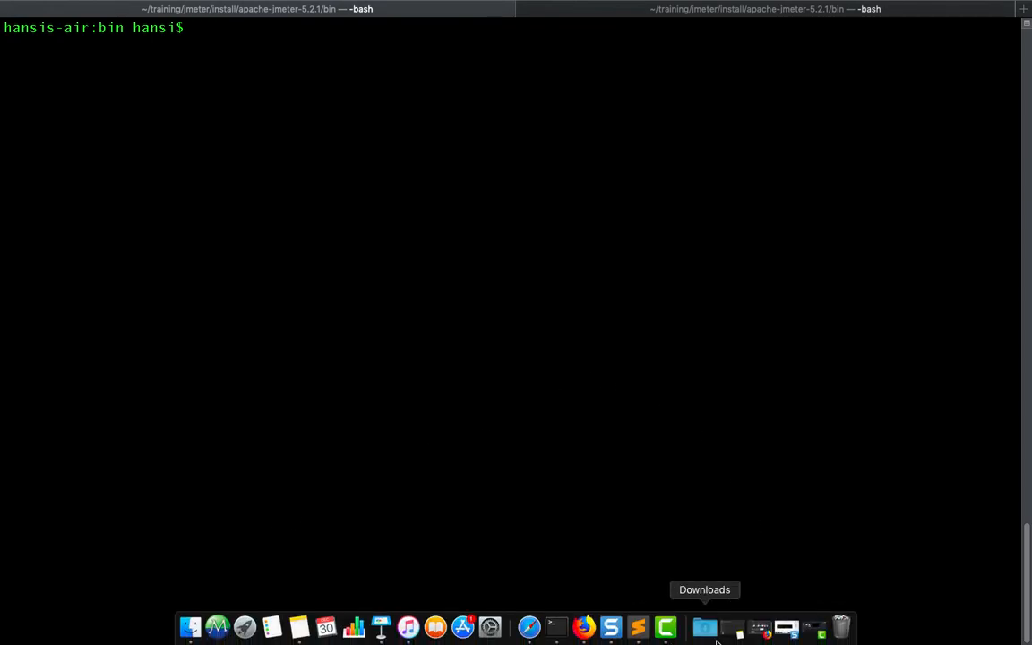
mouse_move(294, 640)
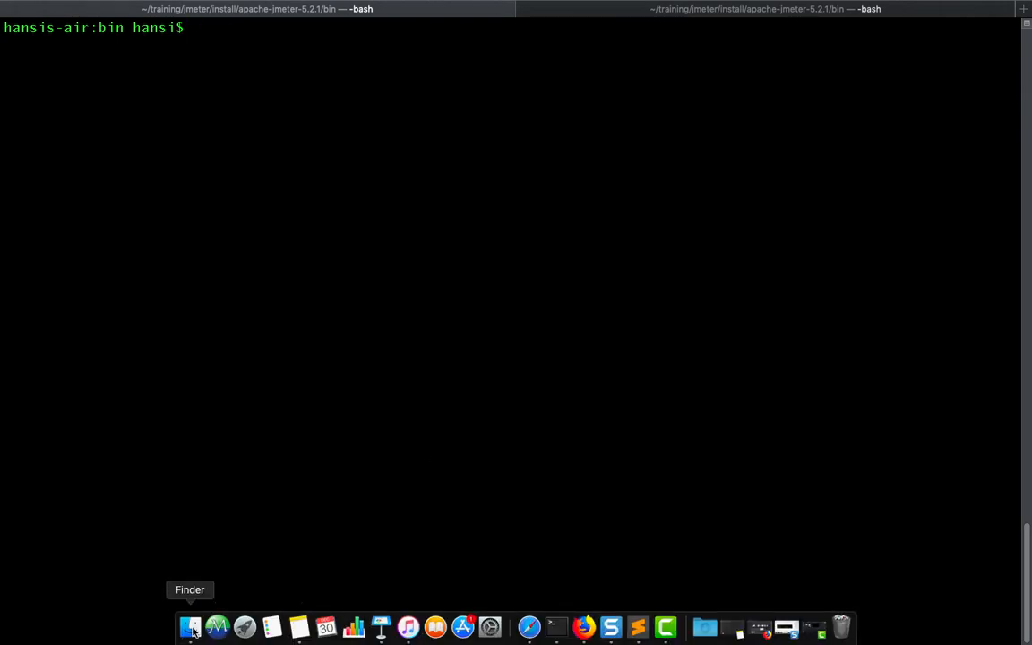
left_click(191, 627)
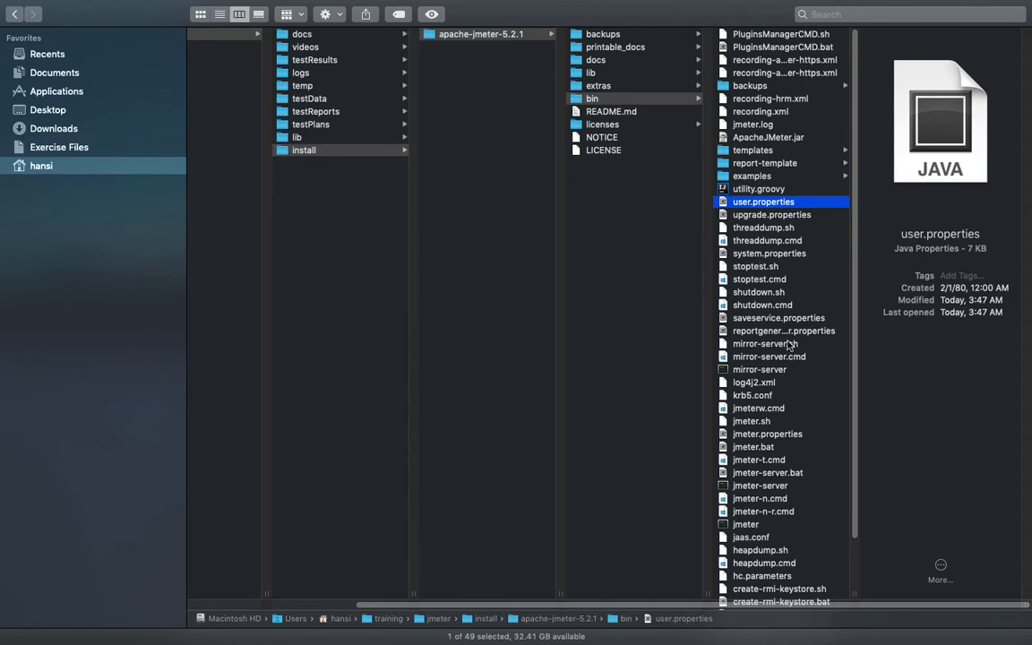
left_click(733, 435)
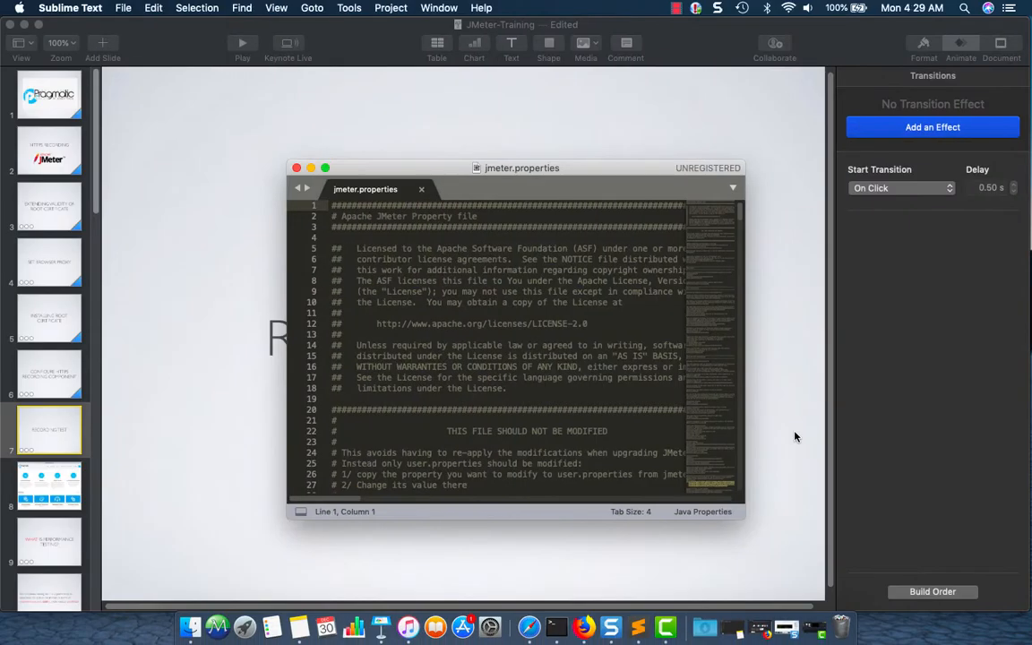
left_click(327, 168)
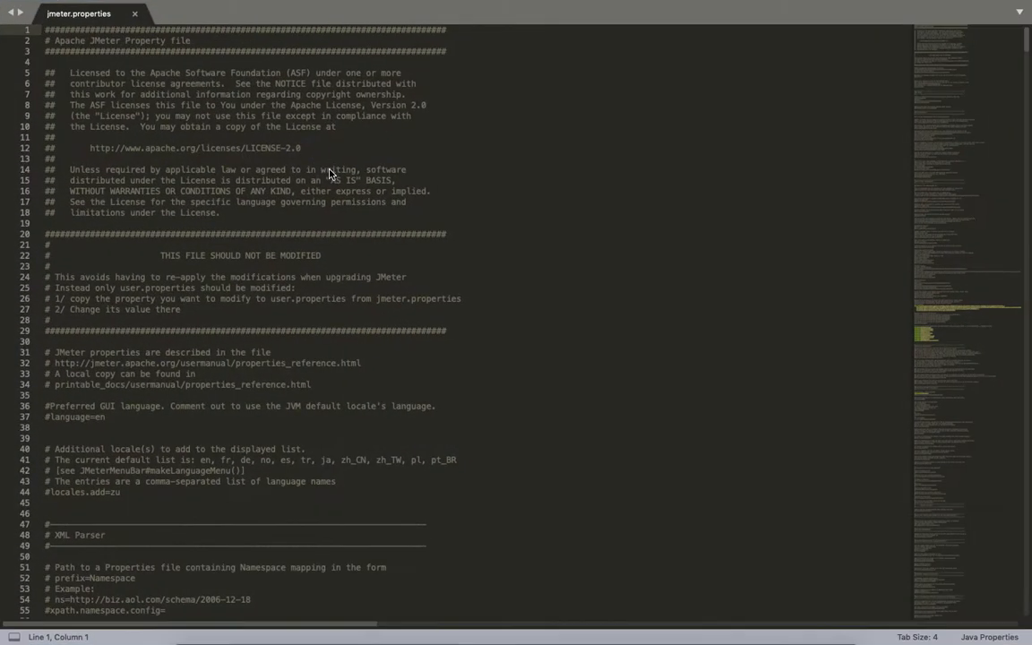
Search jmeter.properties for "proxy.cer" and view the Test Script Recorder certificate configuration section.
key("super+f")
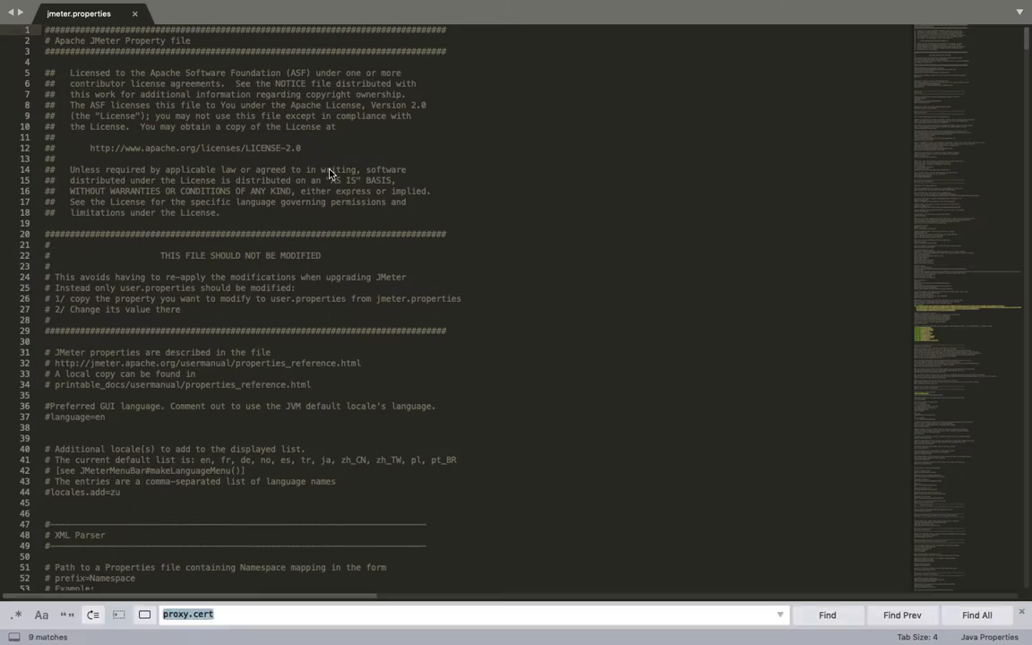
type("proxt")
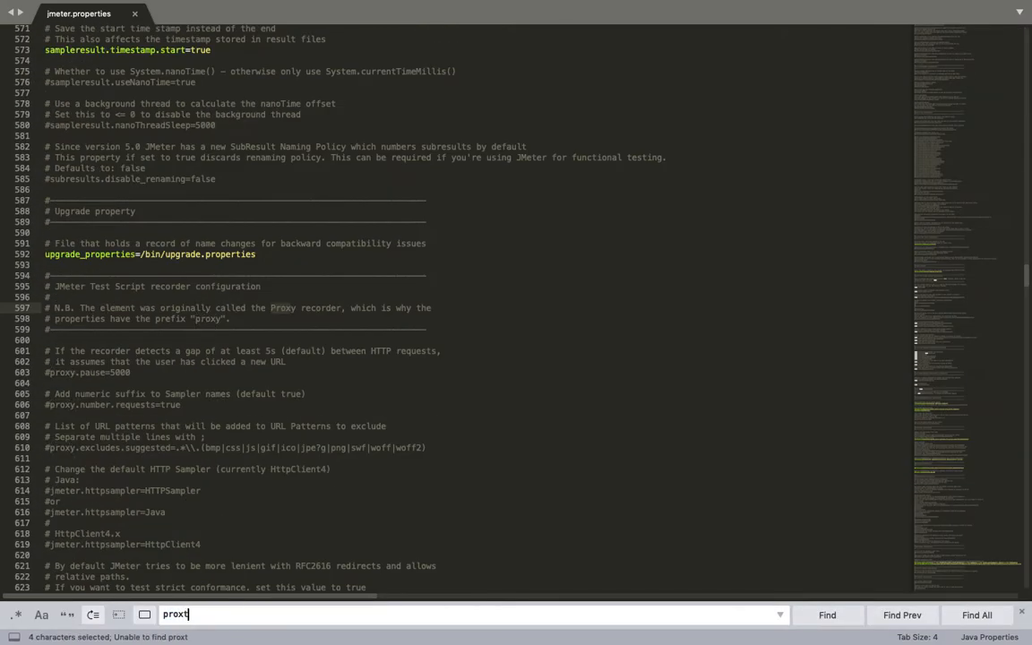
key("BackSpace")
type("y.cer")
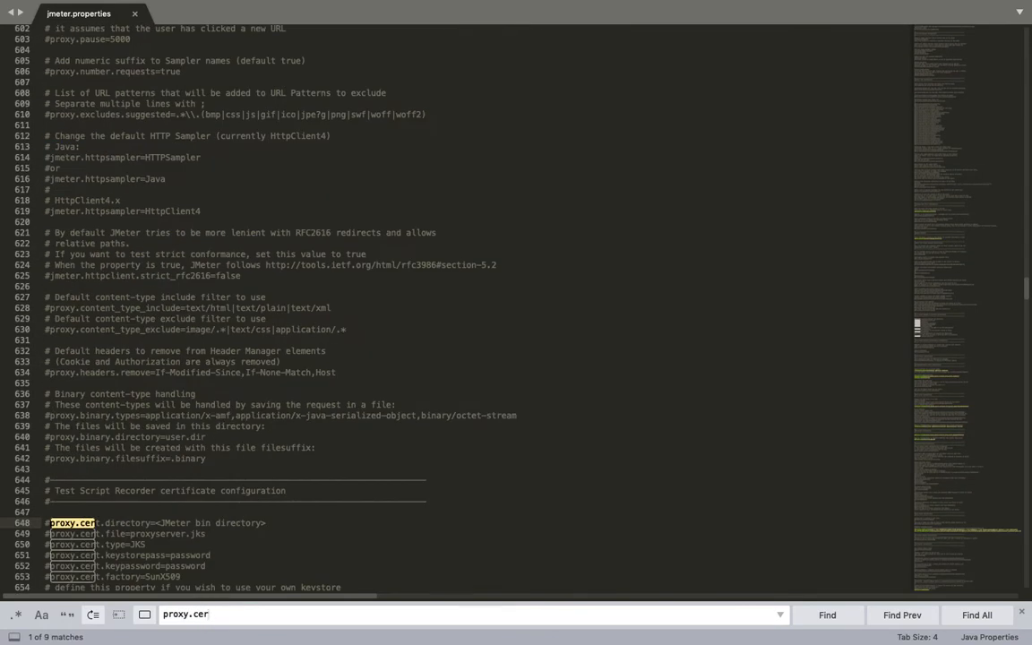
scroll(441, 370, "down", 5)
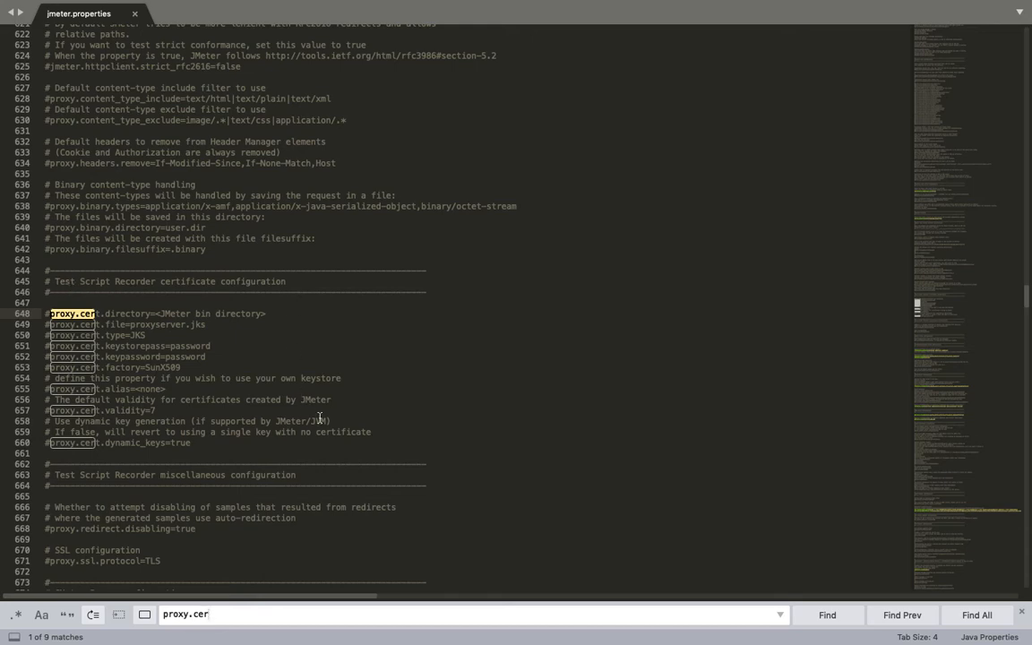
Switch to the browser and open the Properties Reference page of the Apache JMeter documentation.
key("super+Tab")
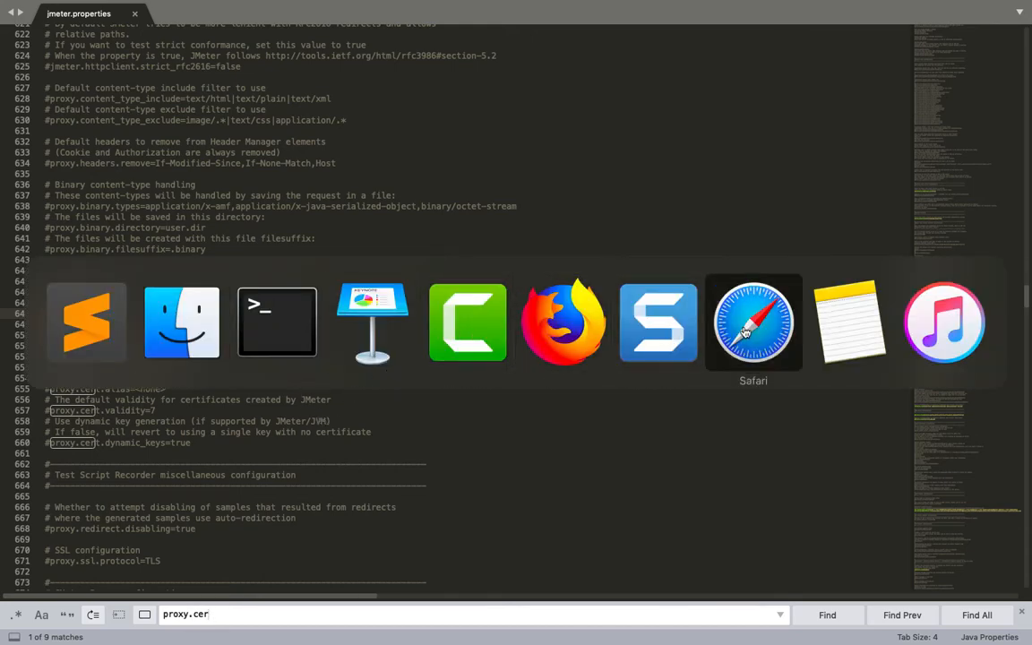
left_click(670, 303)
scroll(475, 201, "up", 1)
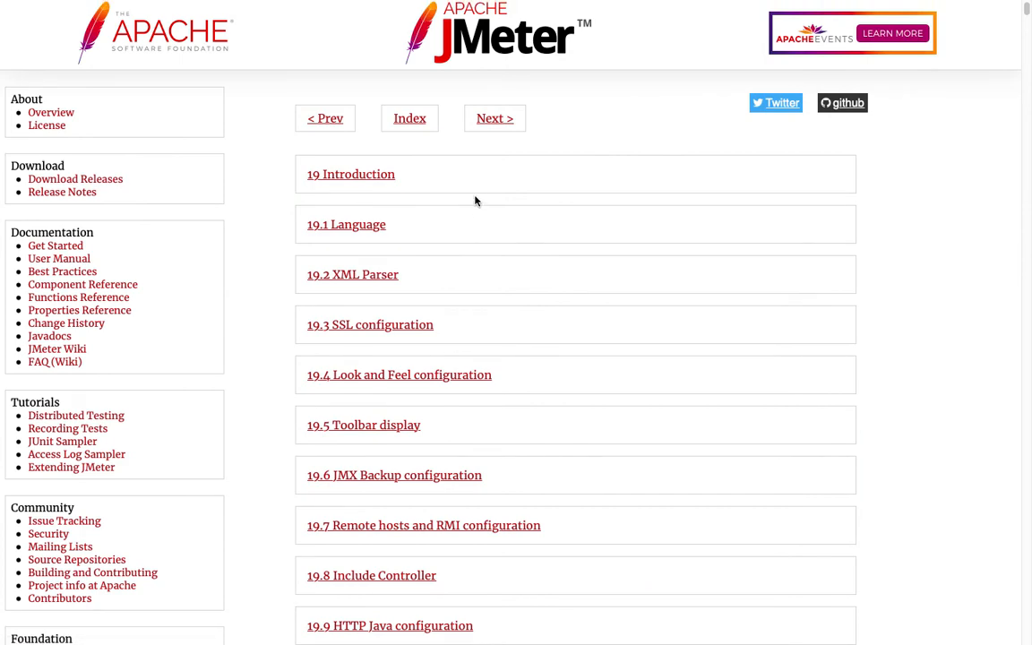
left_click(56, 112)
mouse_move(566, 40)
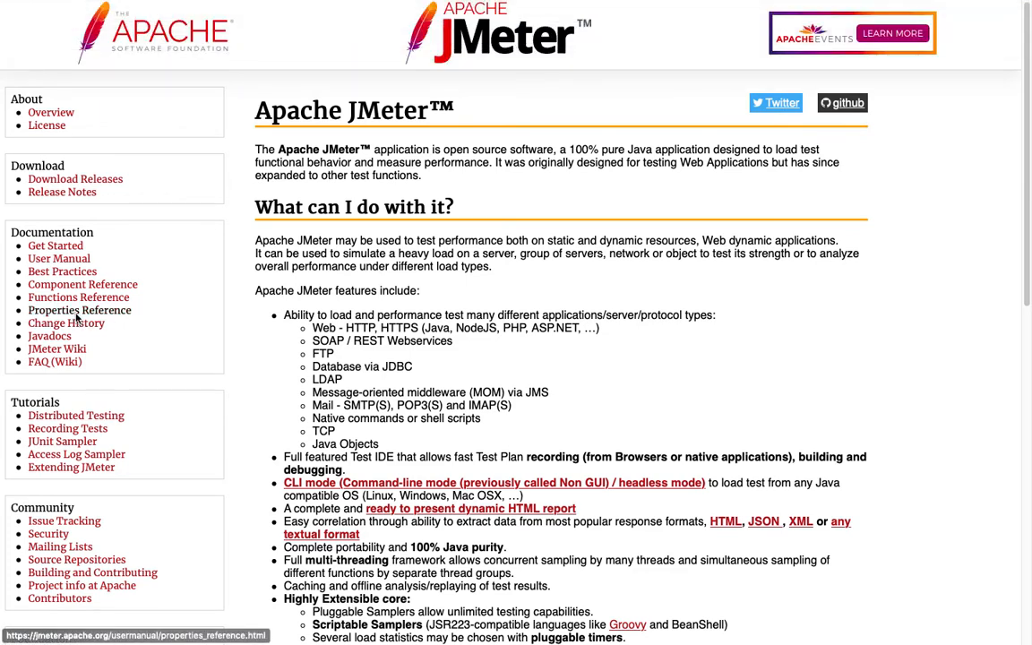
left_click(77, 314)
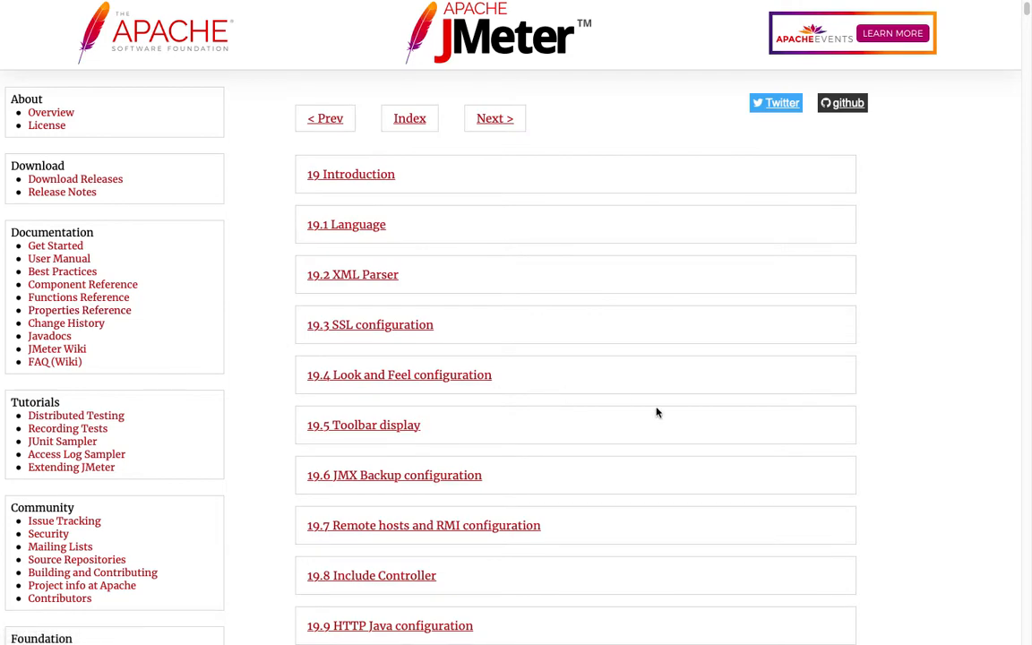
Copy the attribute name proxy.cert.validity from section 19.19 Test Script Recorder certificate configuration.
scroll(656, 412, "down", 3)
scroll(657, 412, "down", 5)
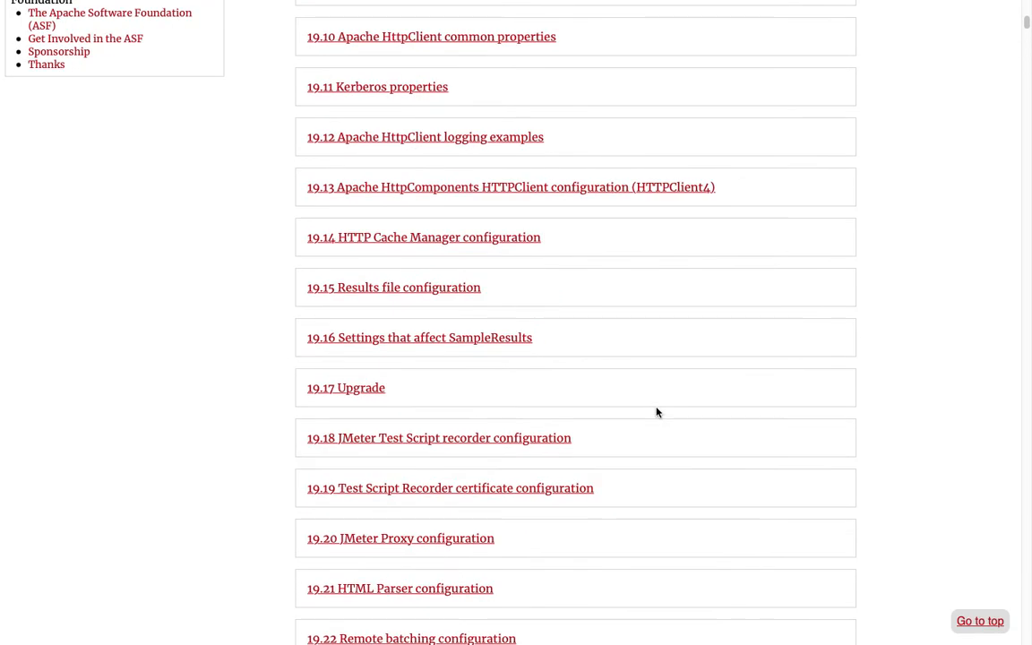
left_click(456, 493)
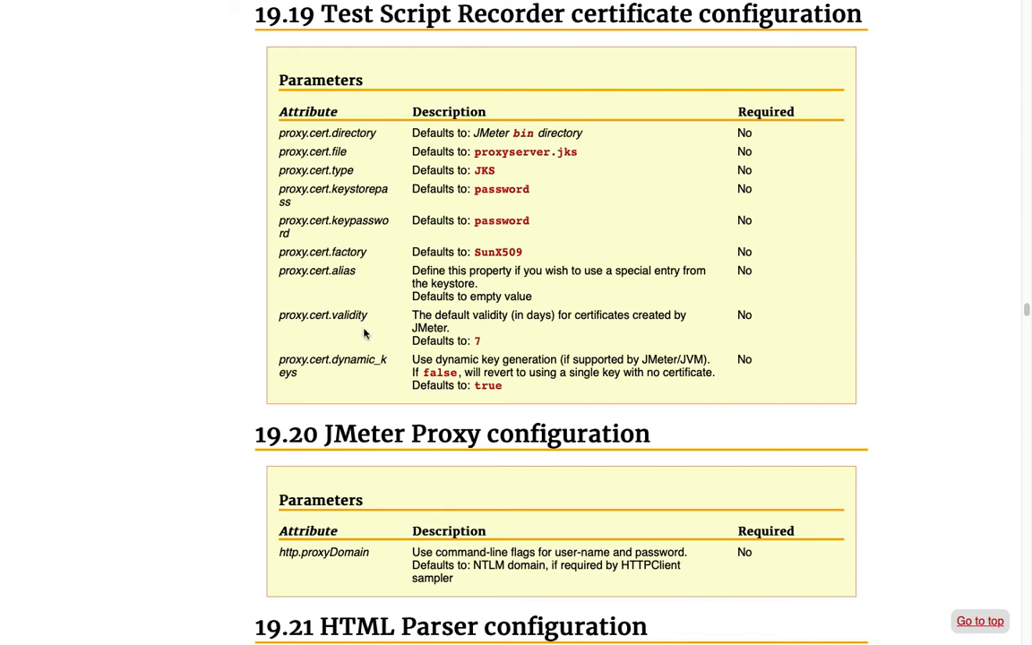
left_click_drag(367, 315, 278, 315)
key("super+c")
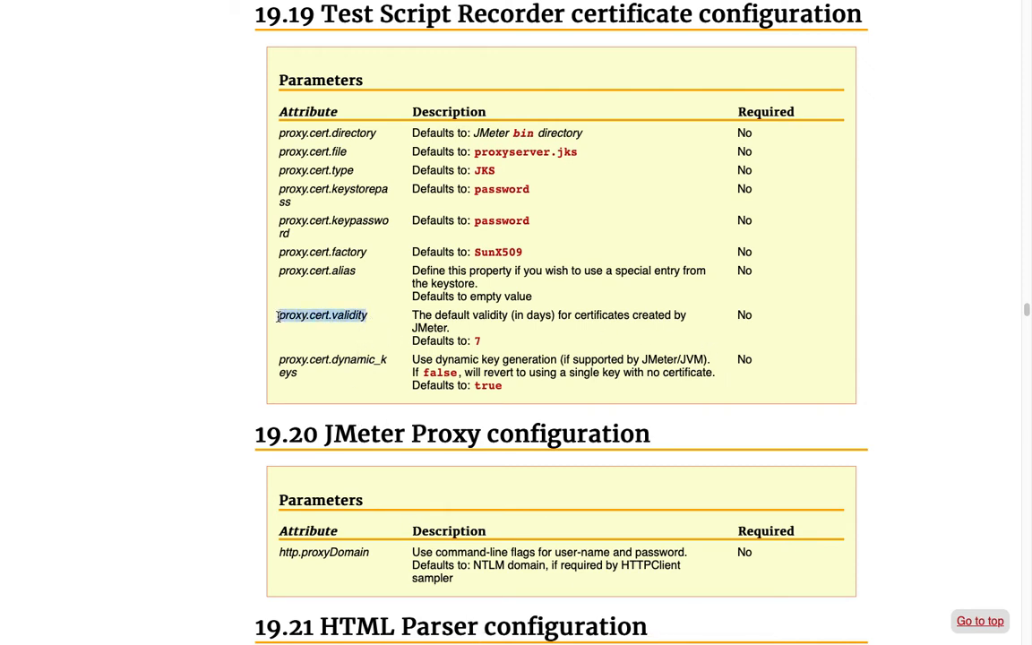
Return to jmeter.properties in Sublime Text and review the settings around the Test Script Recorder certificate configuration.
key("super+Tab")
key("super+Tab")
key("super+Tab")
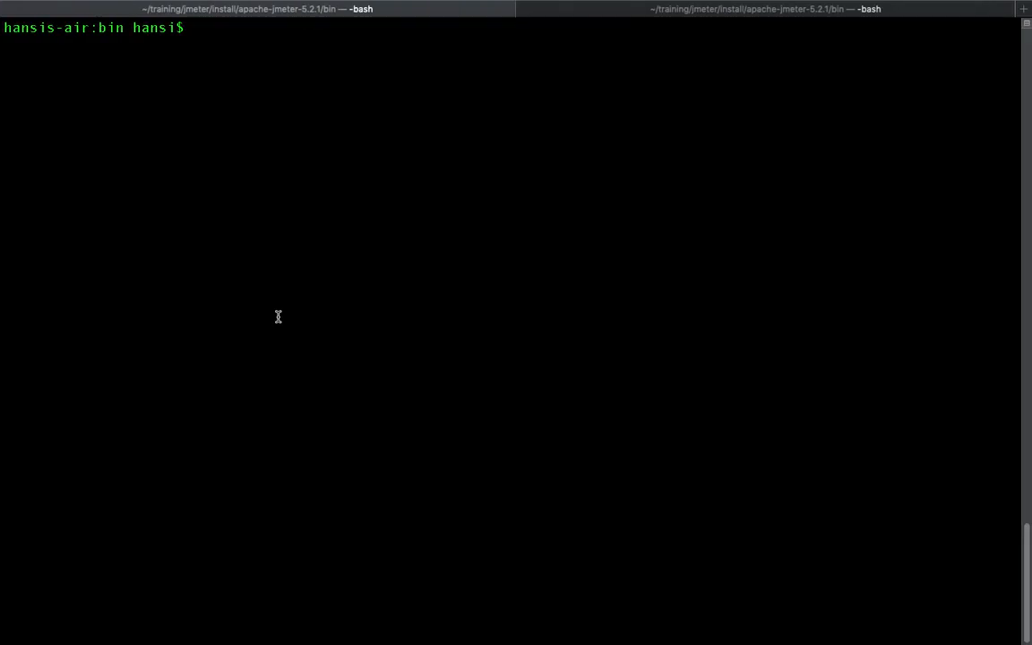
mouse_move(403, 631)
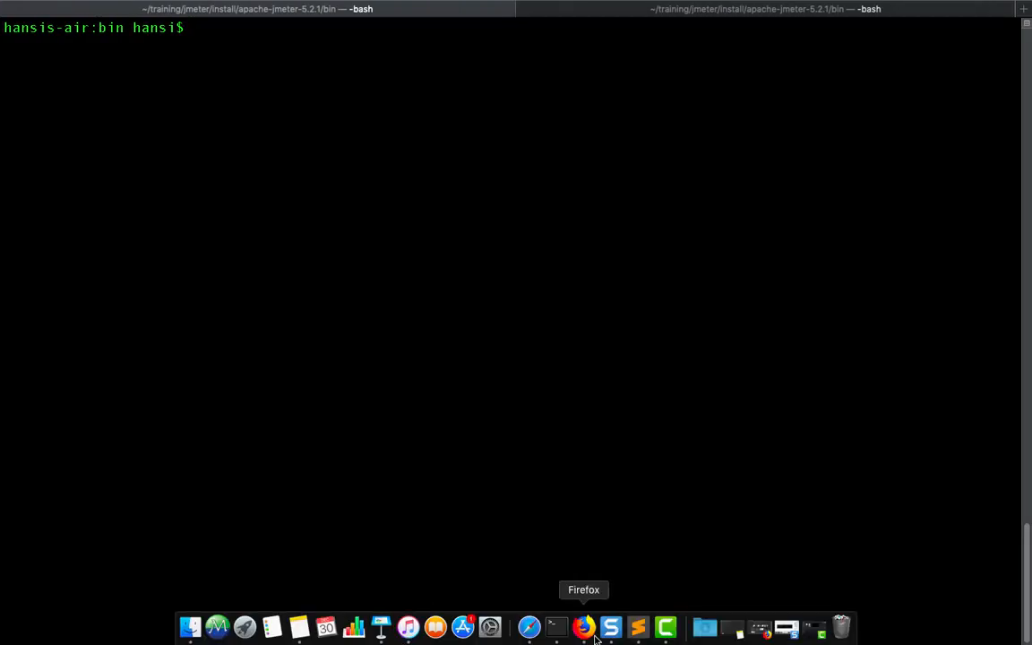
left_click(639, 628)
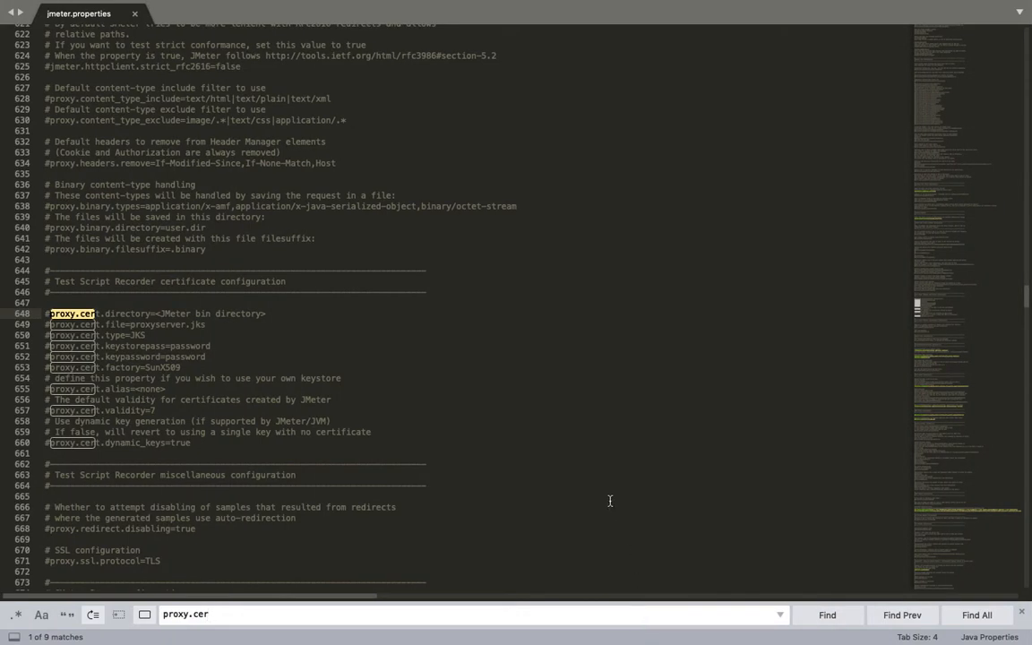
scroll(609, 495, "down", 1)
scroll(611, 494, "down", 8)
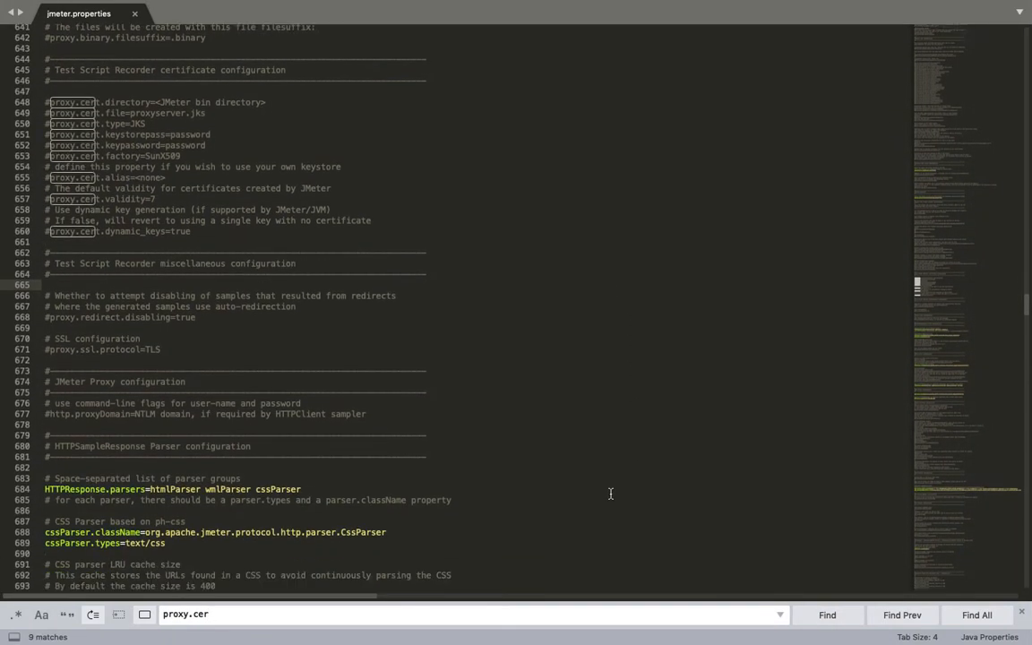
scroll(610, 494, "up", 10)
scroll(610, 494, "up", 6)
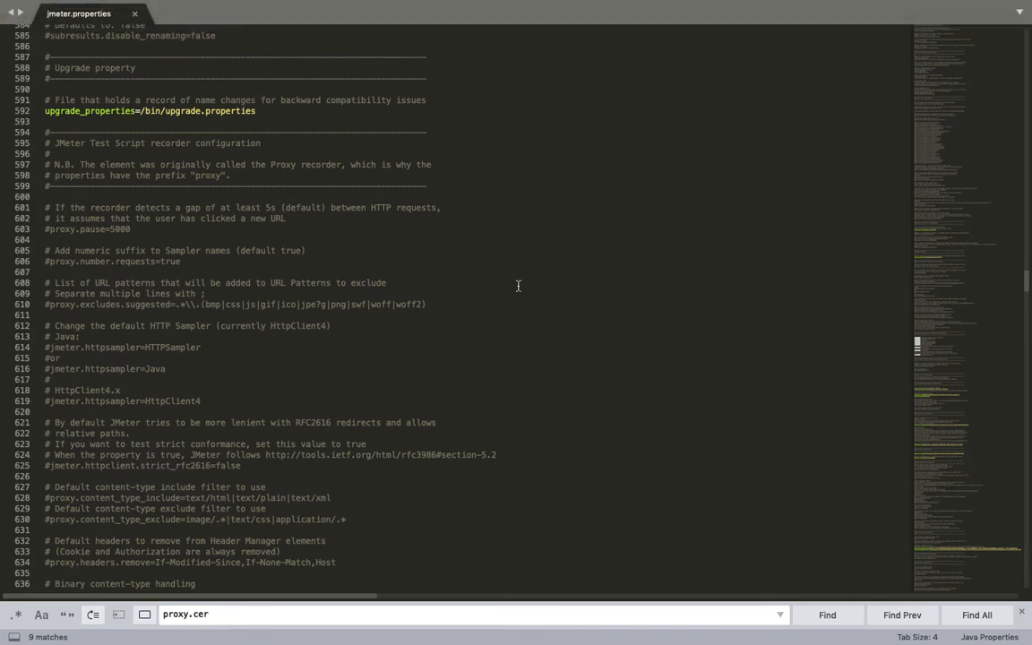
Switch to Finder, open user.properties from the JMeter bin folder and make its editor window full screen.
mouse_move(433, 632)
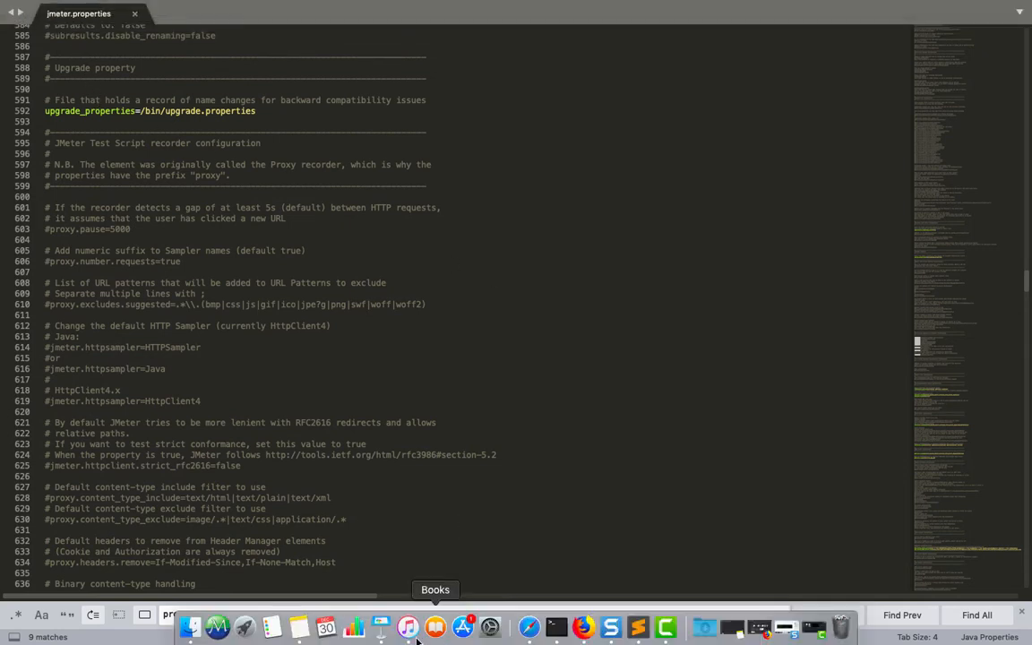
left_click(194, 630)
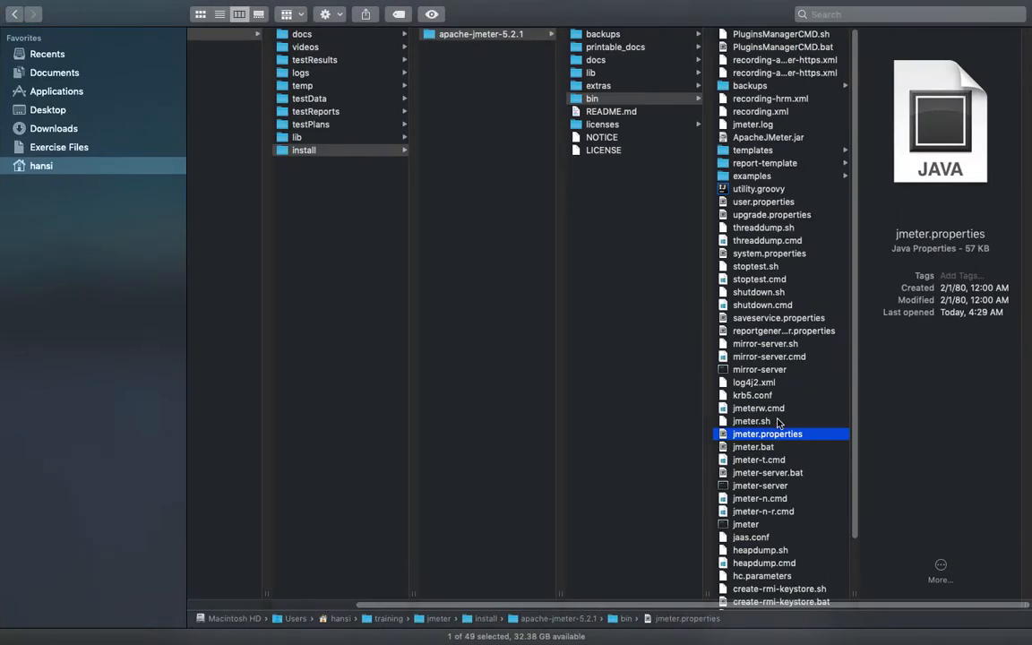
double_click(764, 203)
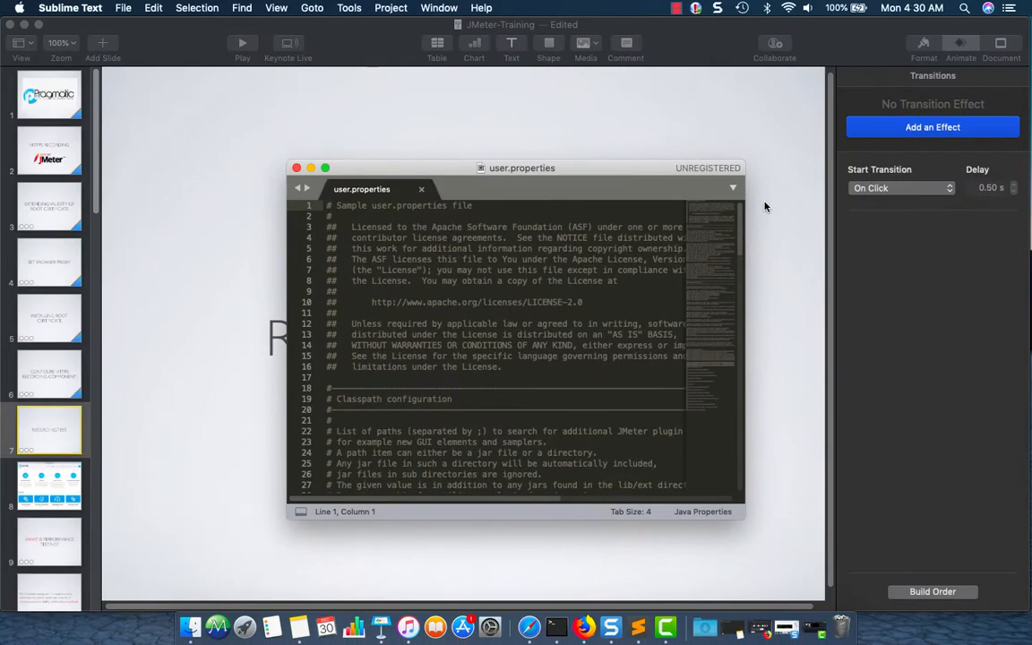
left_click(325, 167)
Add the line proxy.cert.validity=365 at the end of user.properties and save the file.
scroll(462, 373, "down", 5)
scroll(462, 373, "down", 15)
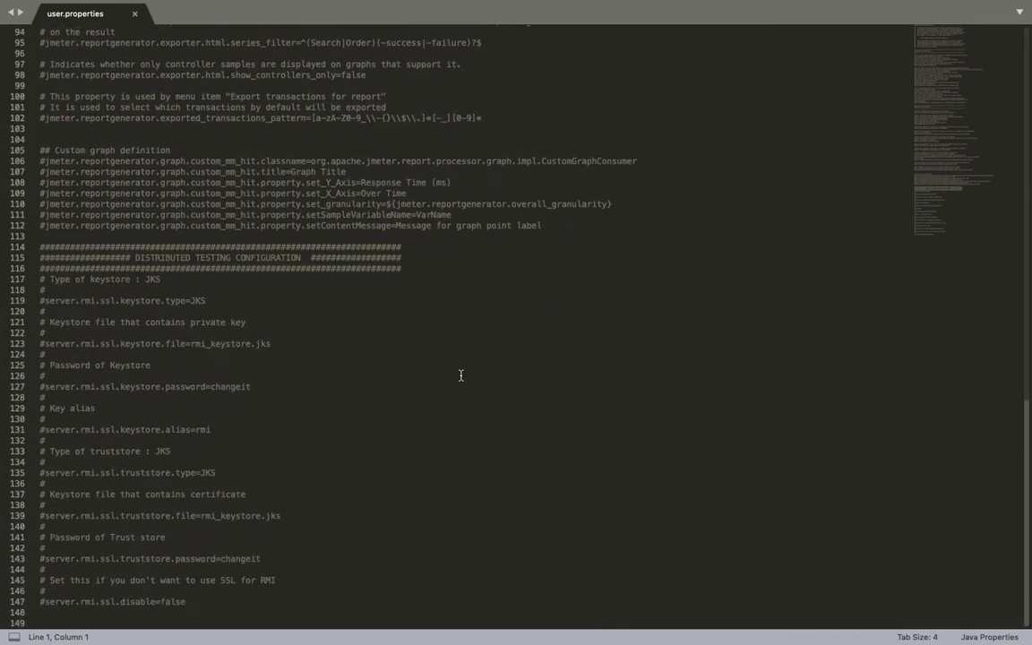
left_click(206, 602)
key("Return")
key("Return")
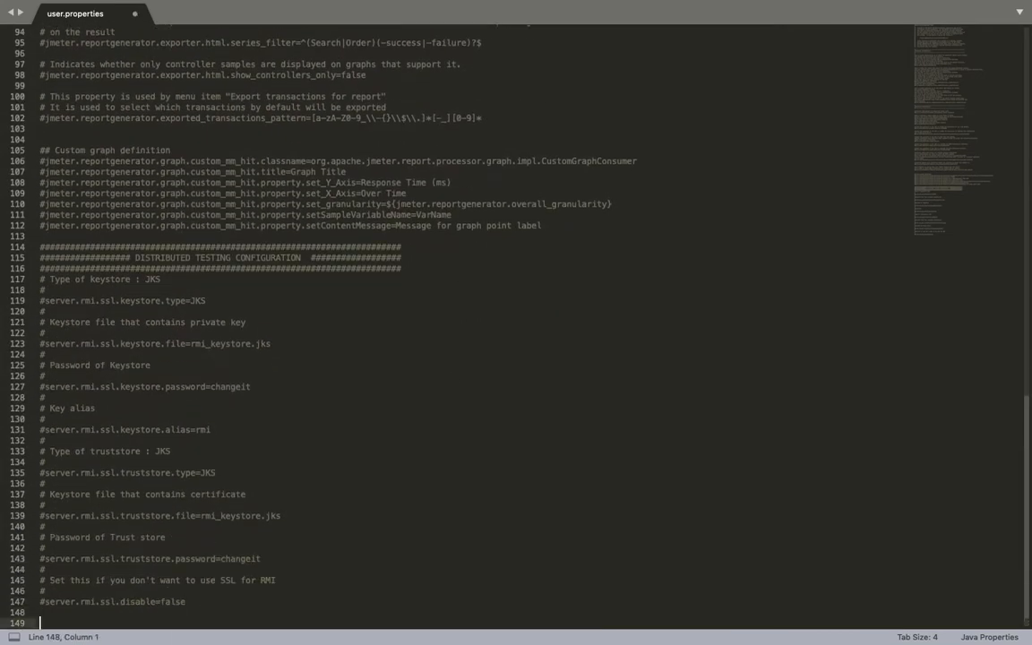
key("super+v")
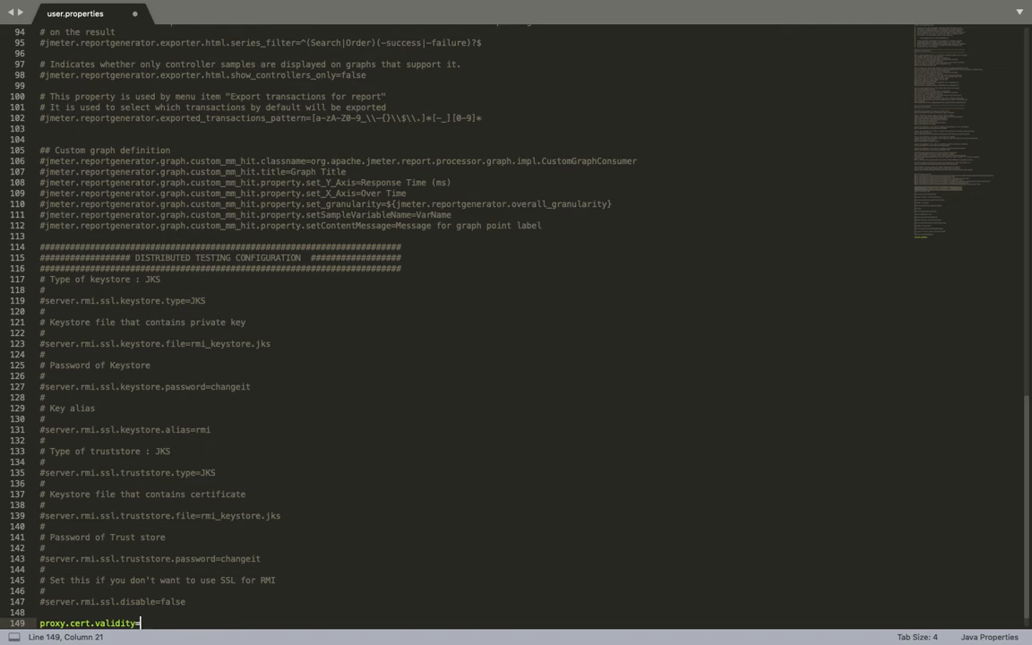
type("65")
left_click(321, 464)
key("super+s")
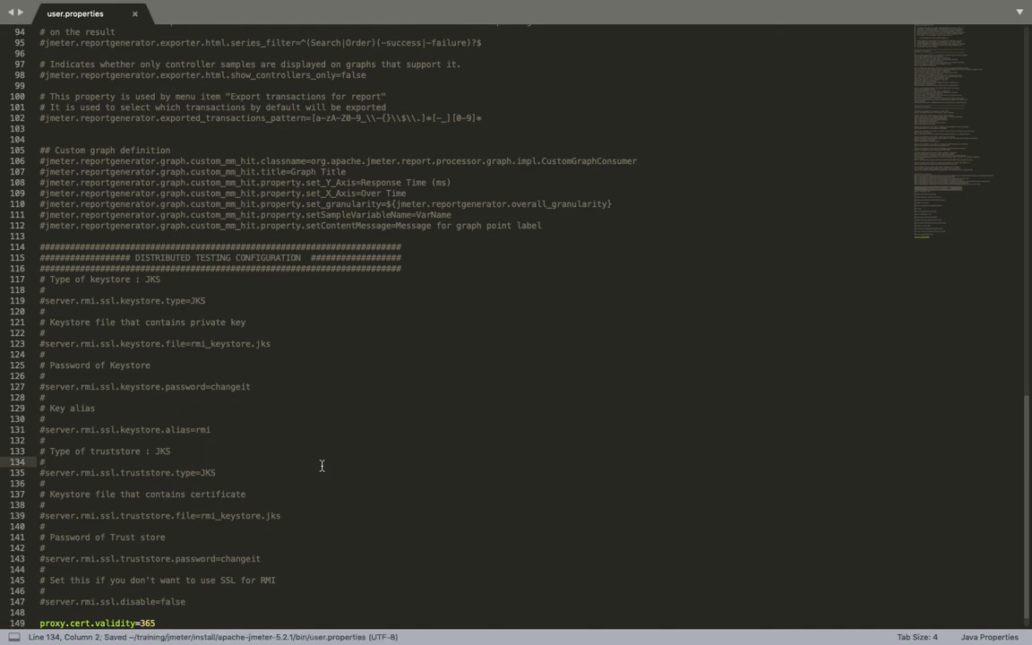
Switch to Terminal and print the current working directory with pwd.
mouse_move(523, 639)
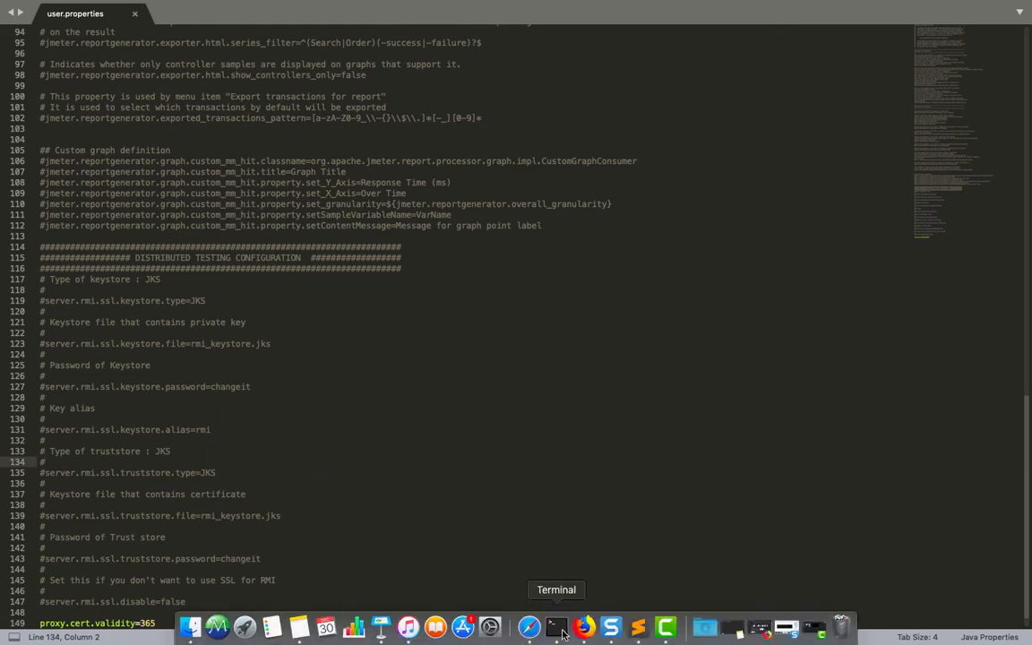
left_click(556, 628)
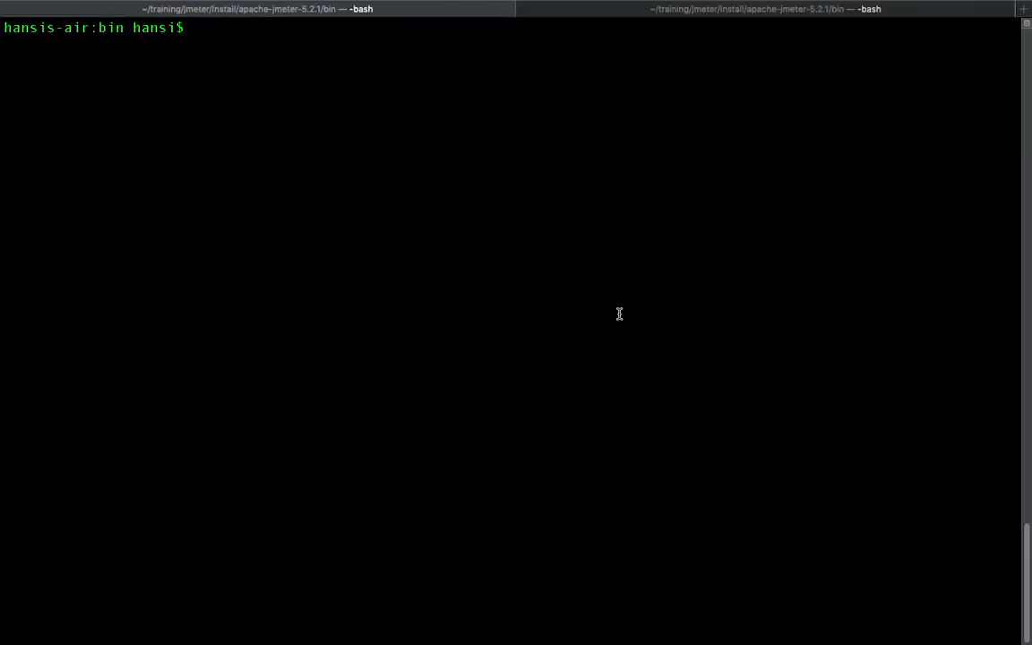
type("pwd")
key("Return")
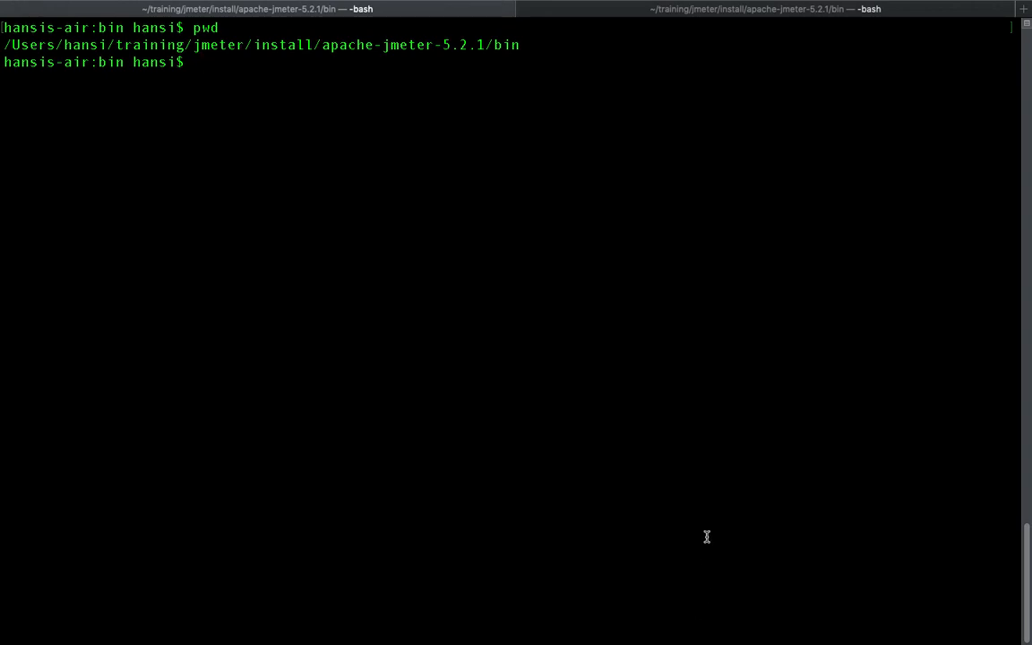
Launch JMeter by running ./jmeter.sh in the terminal and maximize its window.
type("./jmeter.sh")
key("Return")
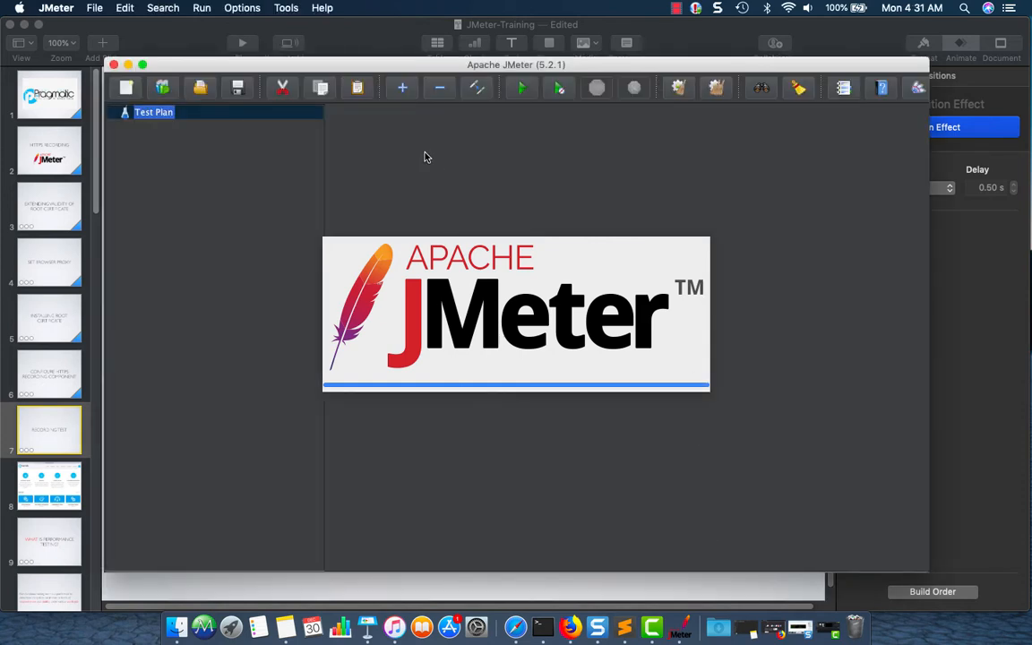
left_click(142, 65)
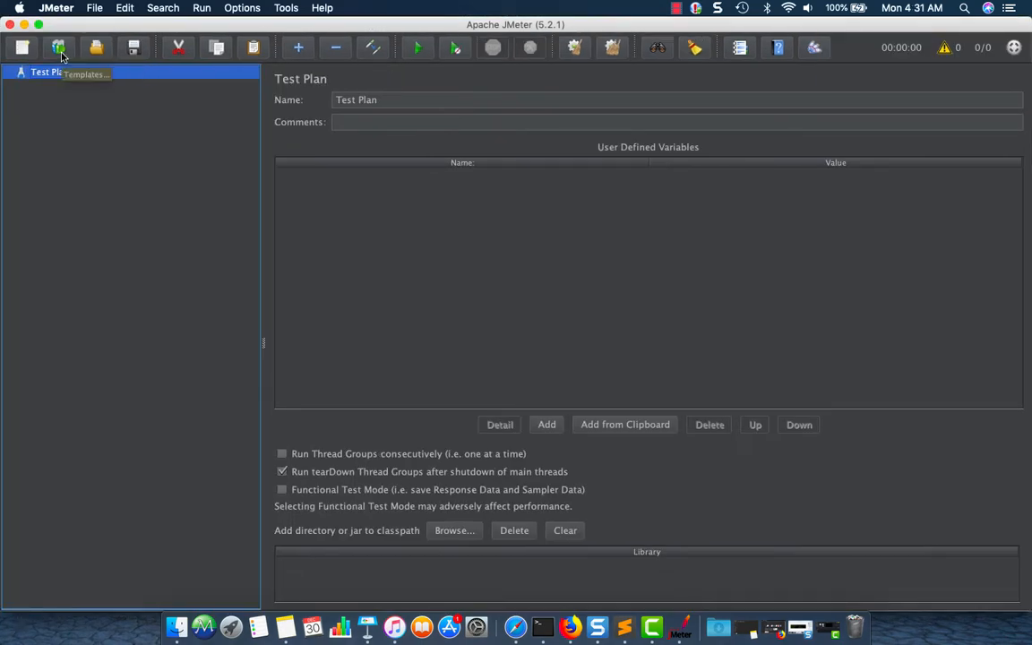
Start a test plan from the Recording template and proceed to its parameters.
left_click(93, 9)
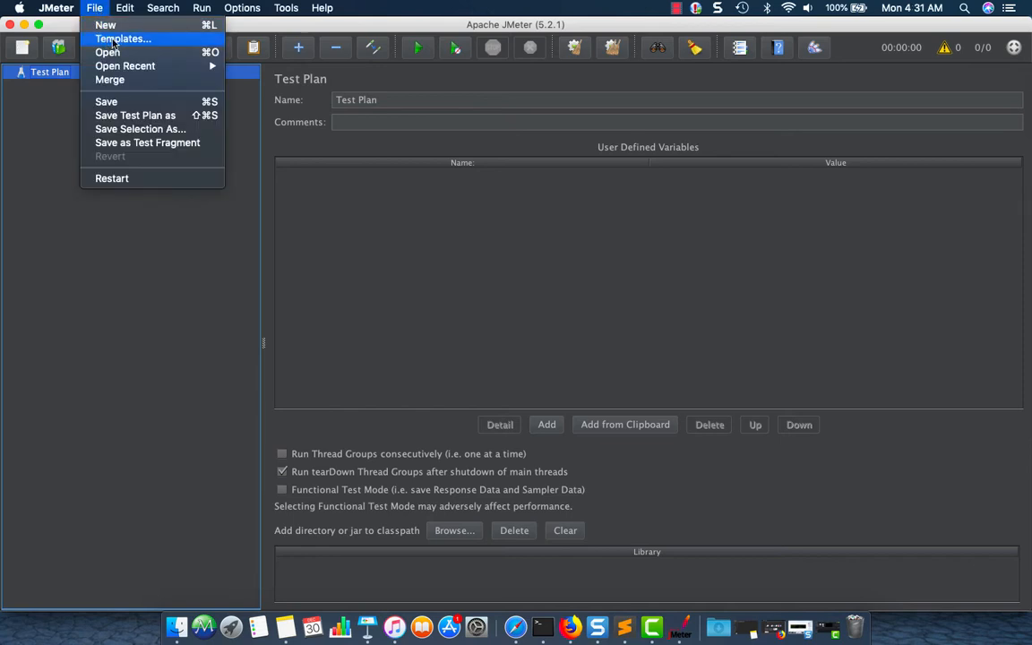
left_click(107, 40)
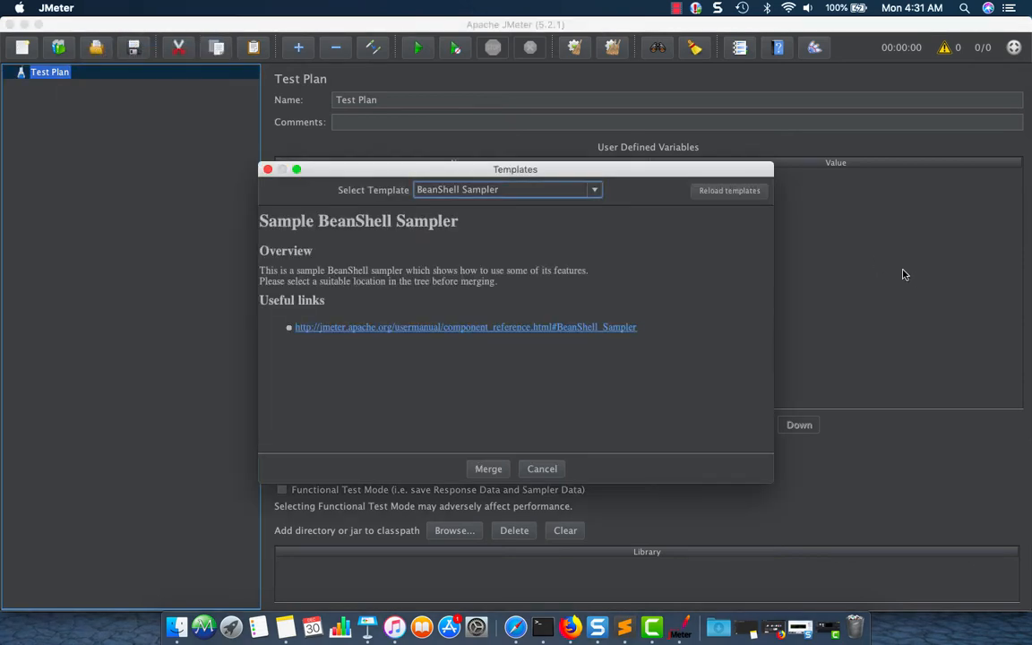
left_click(599, 191)
scroll(550, 283, "down", 3)
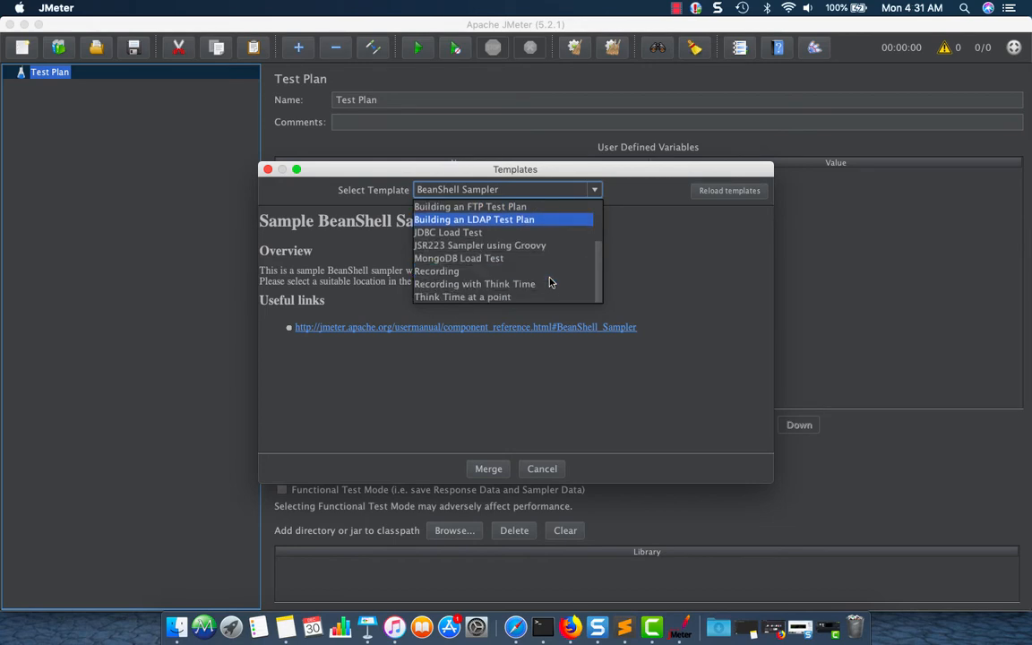
left_click(472, 272)
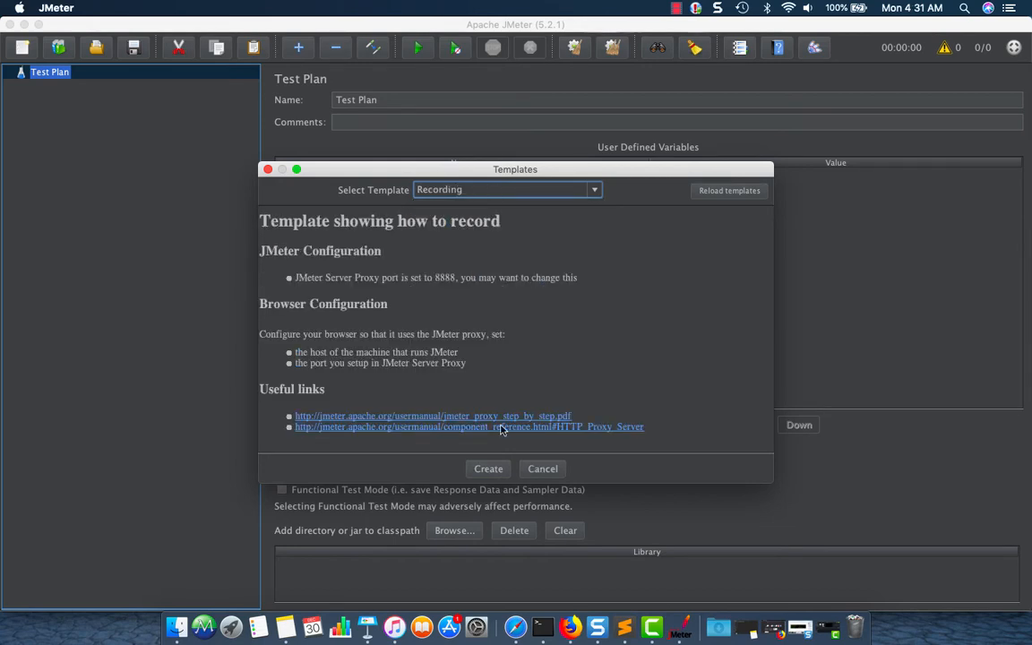
left_click(488, 469)
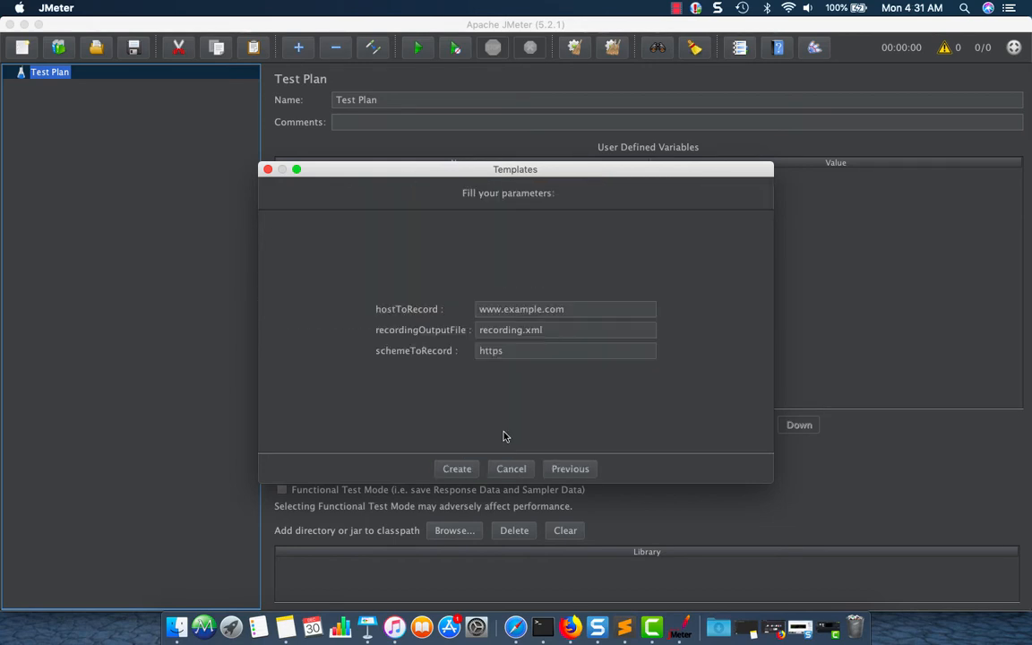
Create the test plan with hostToRecord jmeter.apache.org, recordingOutputFile recording-jmeter-https.xml and schemeToRecord https.
left_click_drag(580, 311, 473, 309)
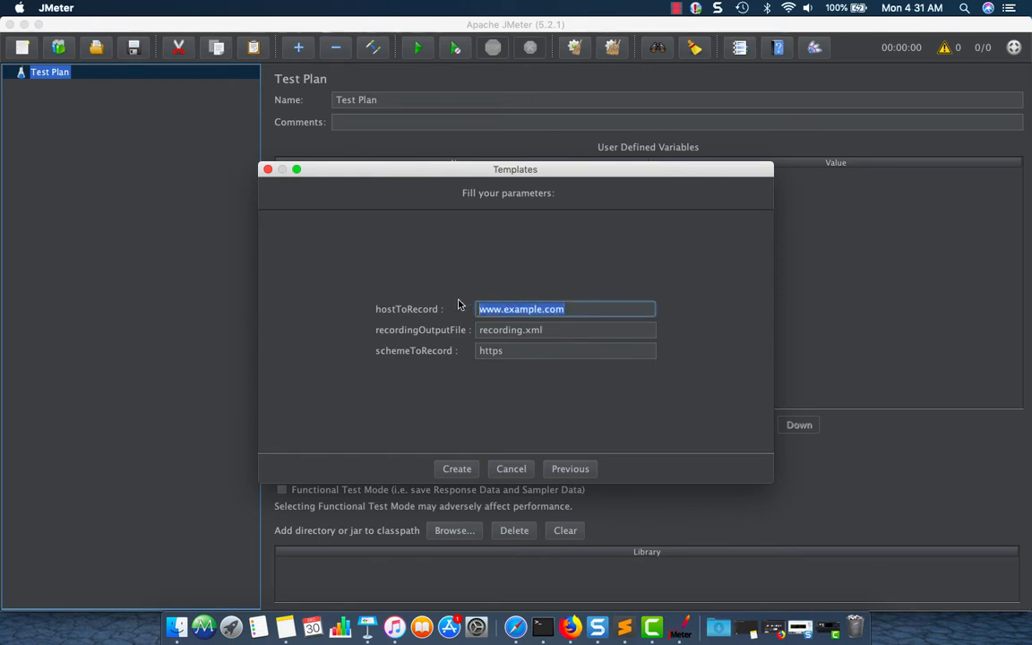
key("BackSpace")
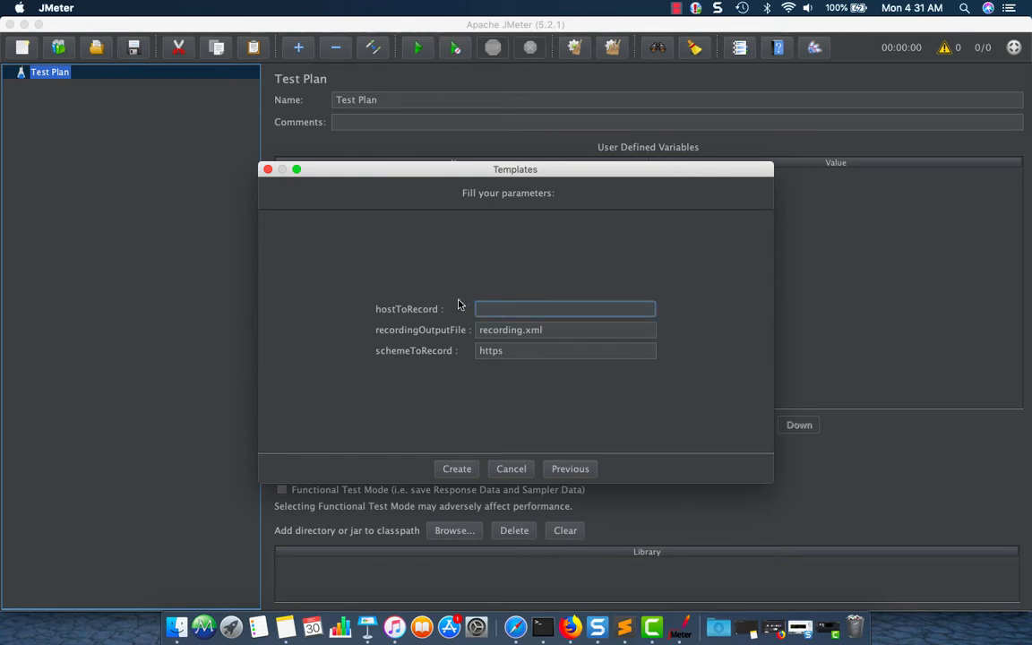
type("jmeter.apache.org")
left_click(521, 331)
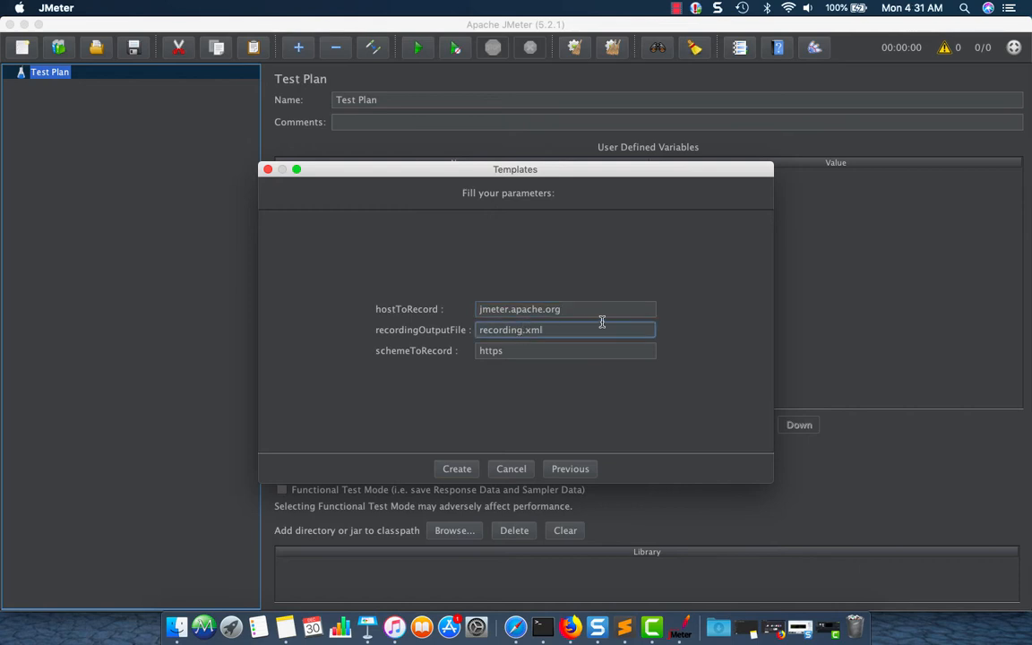
type("-")
type("jmeter")
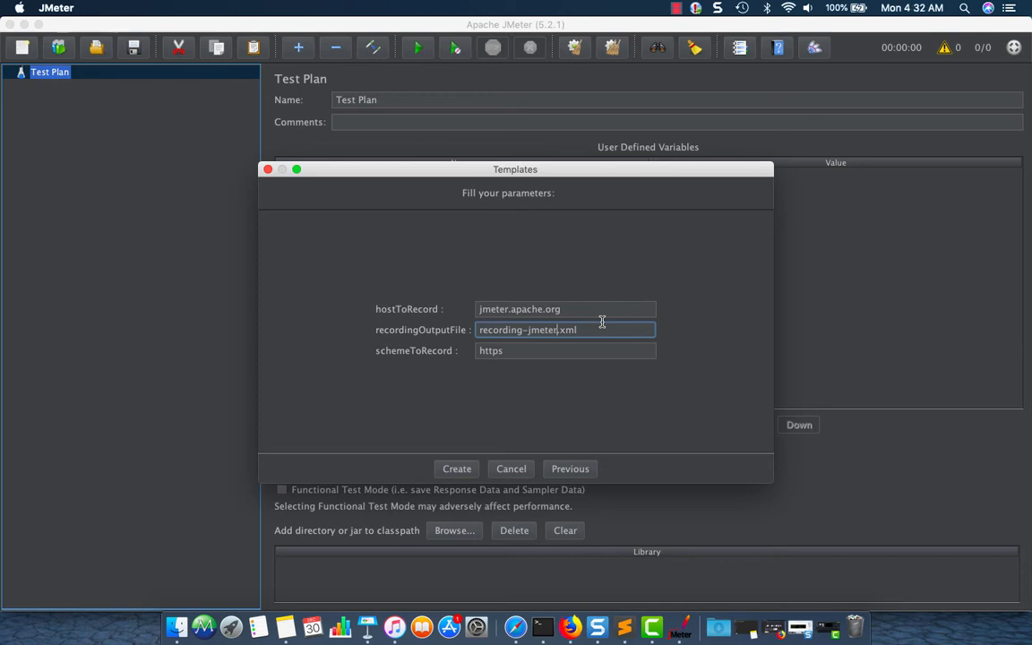
type("-https")
left_click(556, 350)
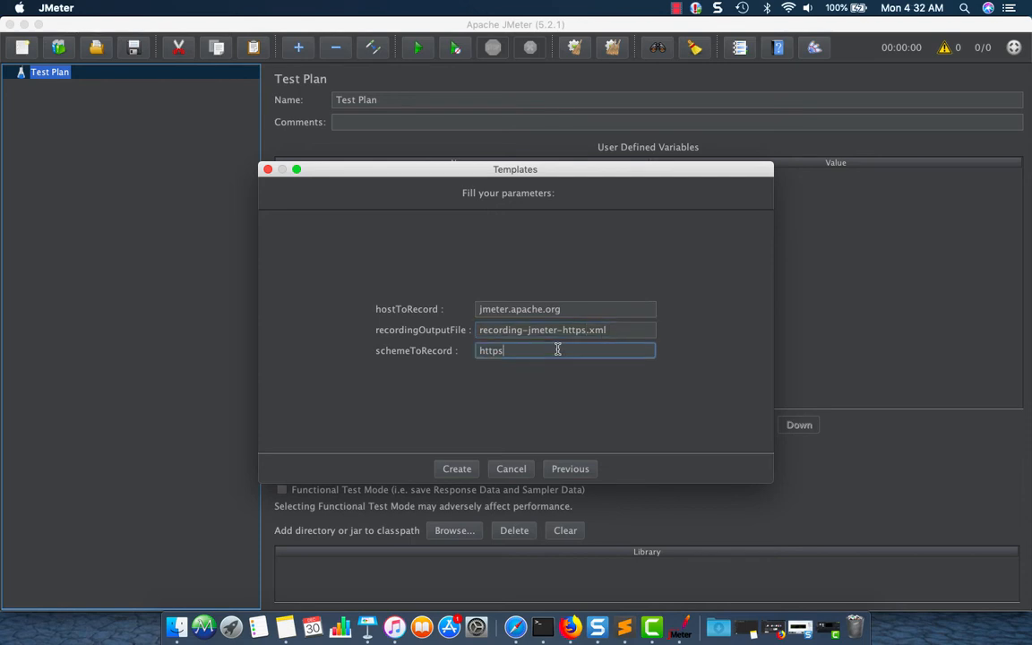
left_click_drag(514, 351, 469, 356)
left_click(460, 472)
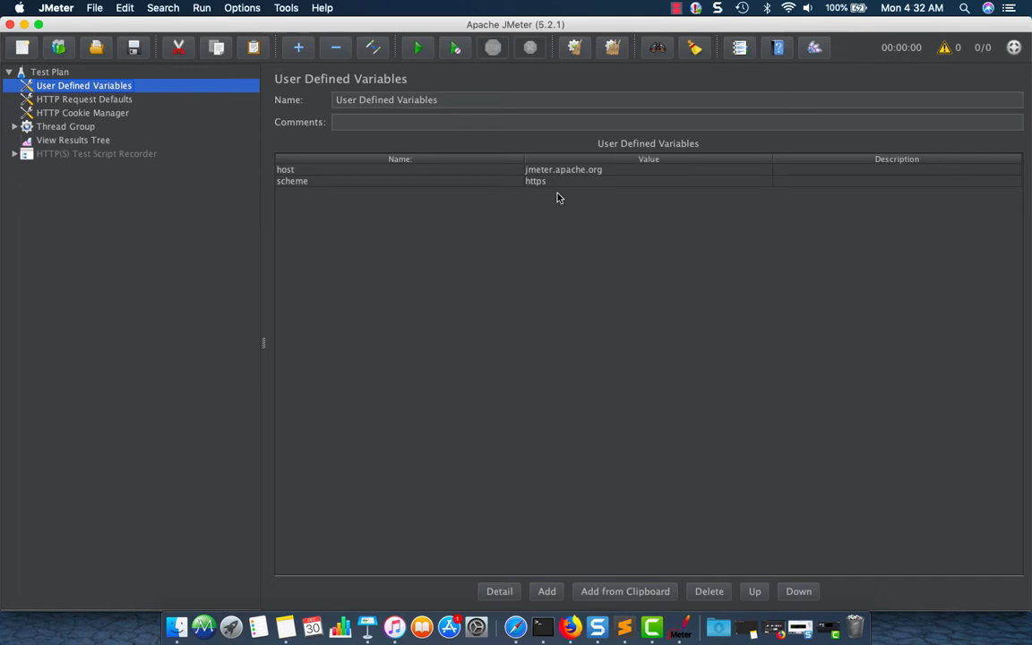
In the HTTP(S) Test Script Recorder, set HTTPS Domains to jmeter.apache.org and Target Controller to Test Plan > Thread Group > Recording Controller.
left_click(15, 154)
left_click(70, 155)
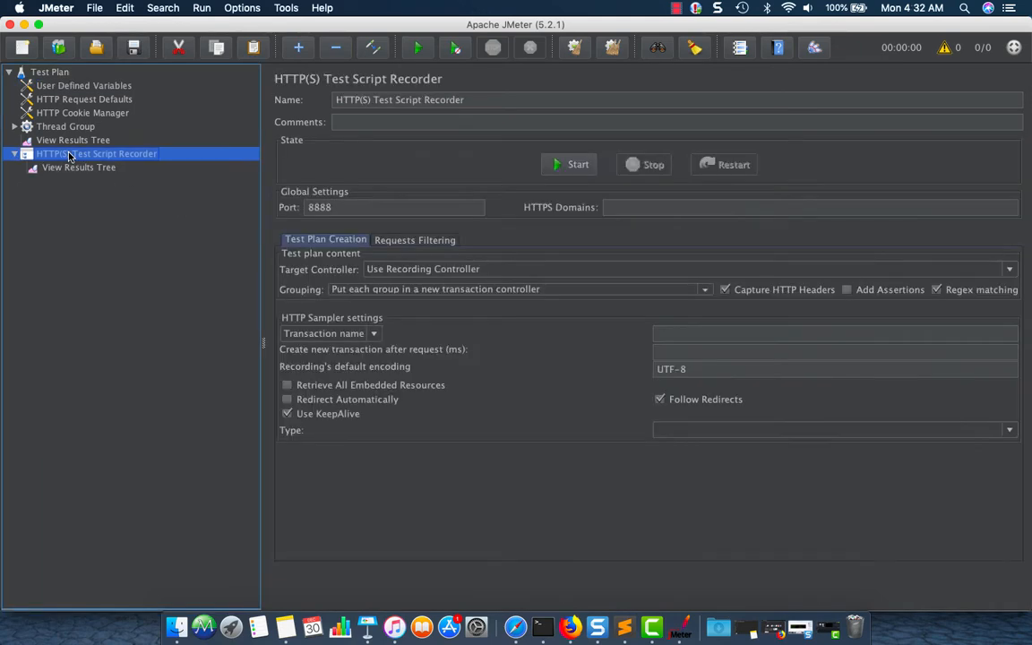
left_click_drag(346, 209, 268, 209)
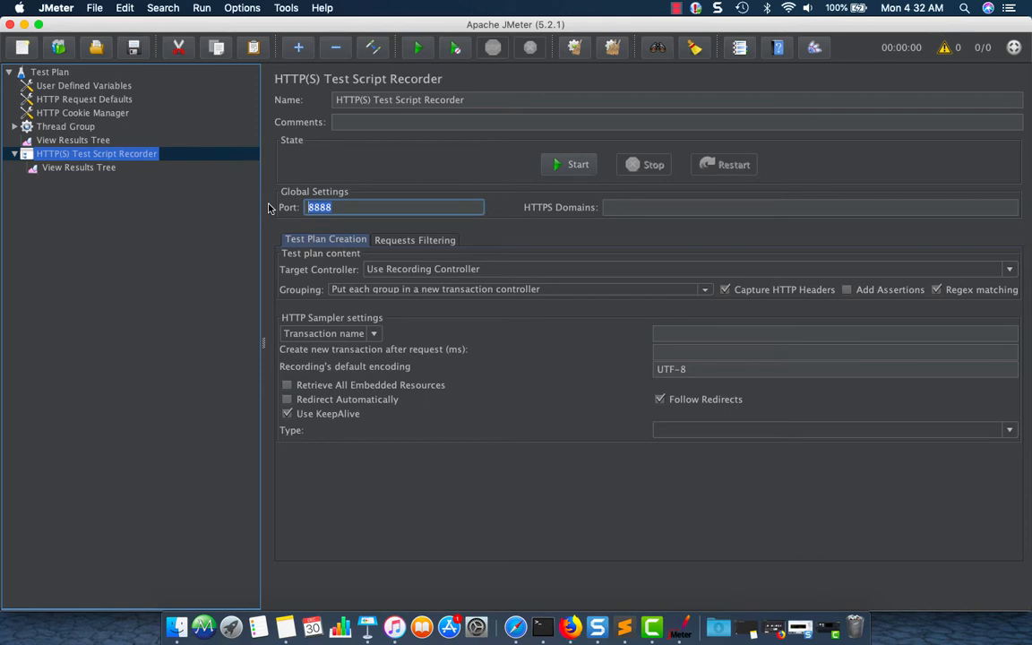
left_click(663, 207)
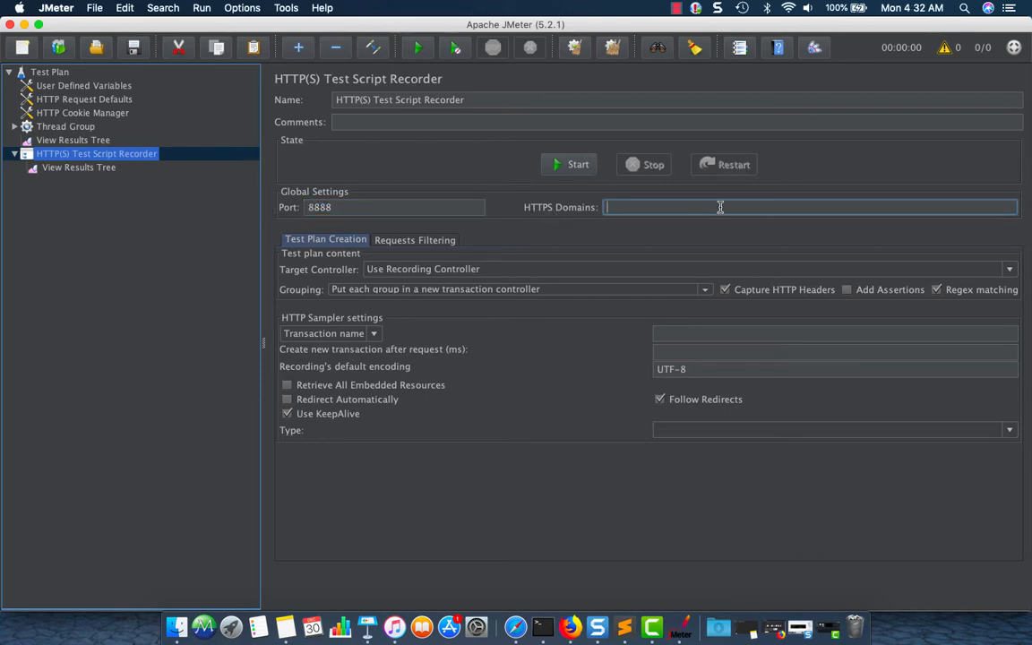
type("jme")
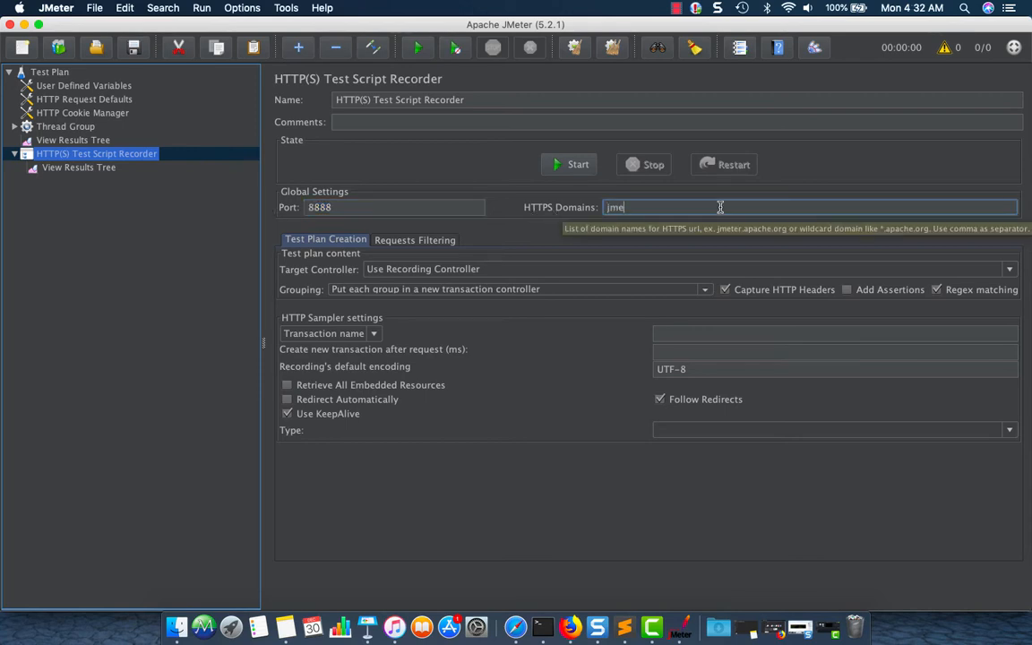
type("ter.apa")
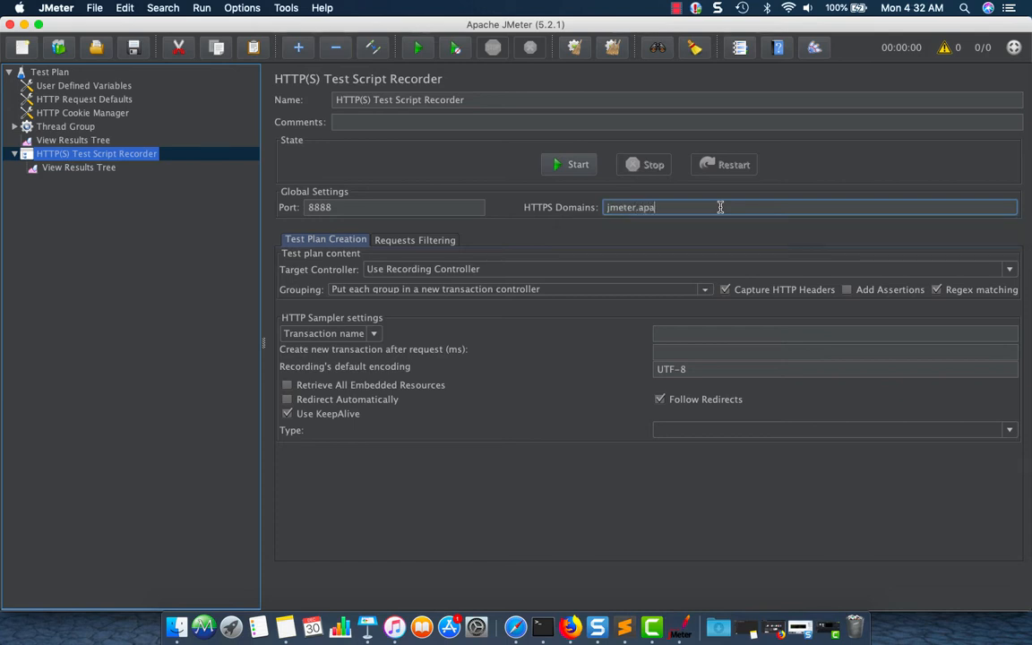
type("che.org")
left_click_drag(726, 207, 537, 209)
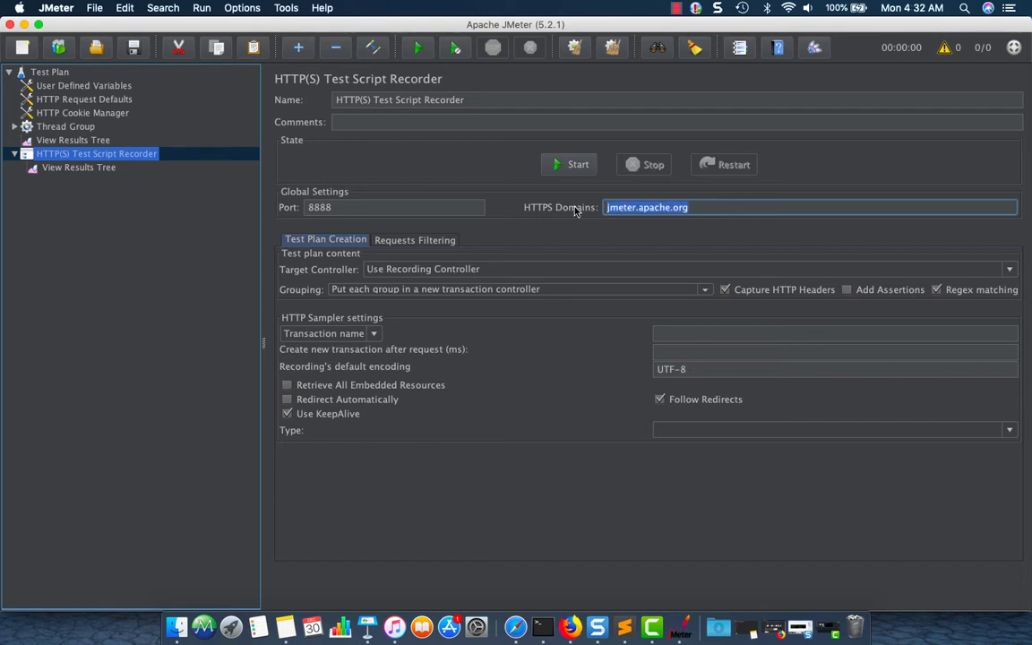
left_click(403, 269)
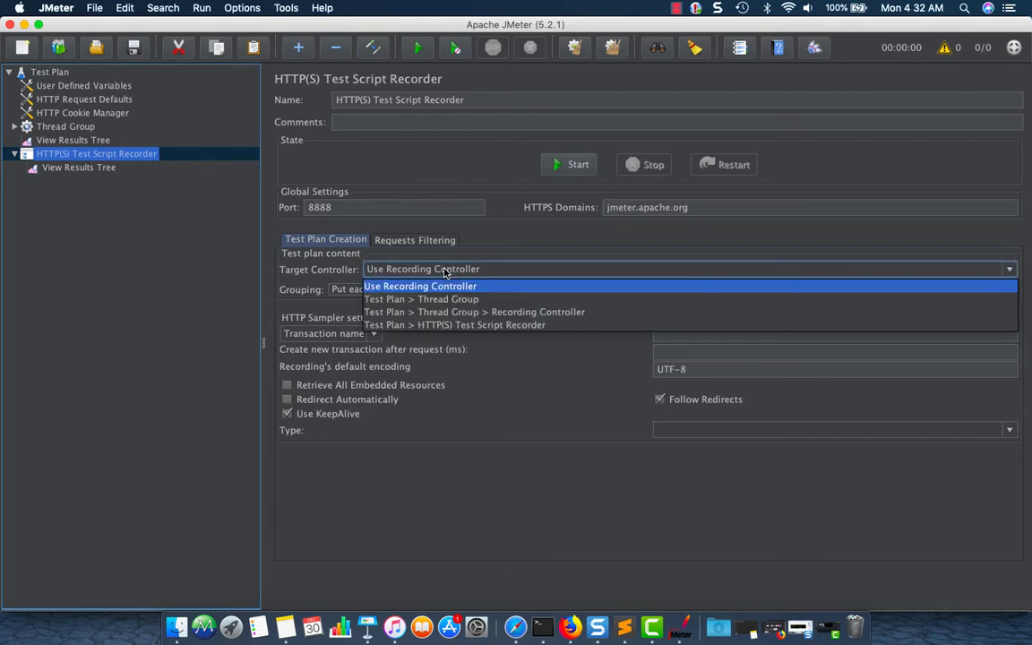
left_click(474, 315)
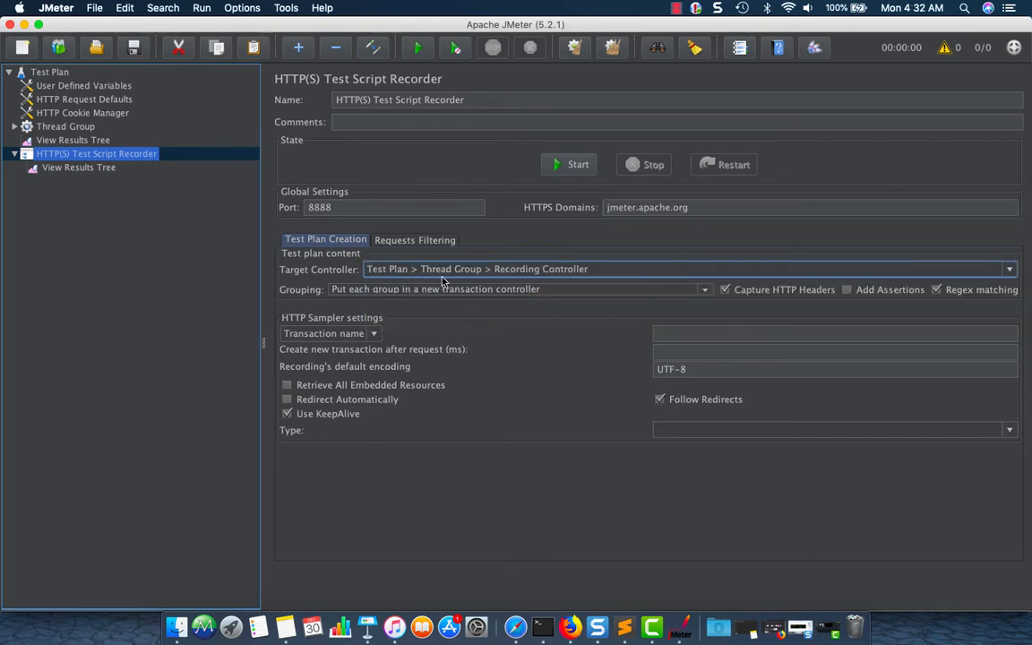
Add an empty entry to the URL Patterns to Include in the recorder's request filtering.
left_click(437, 242)
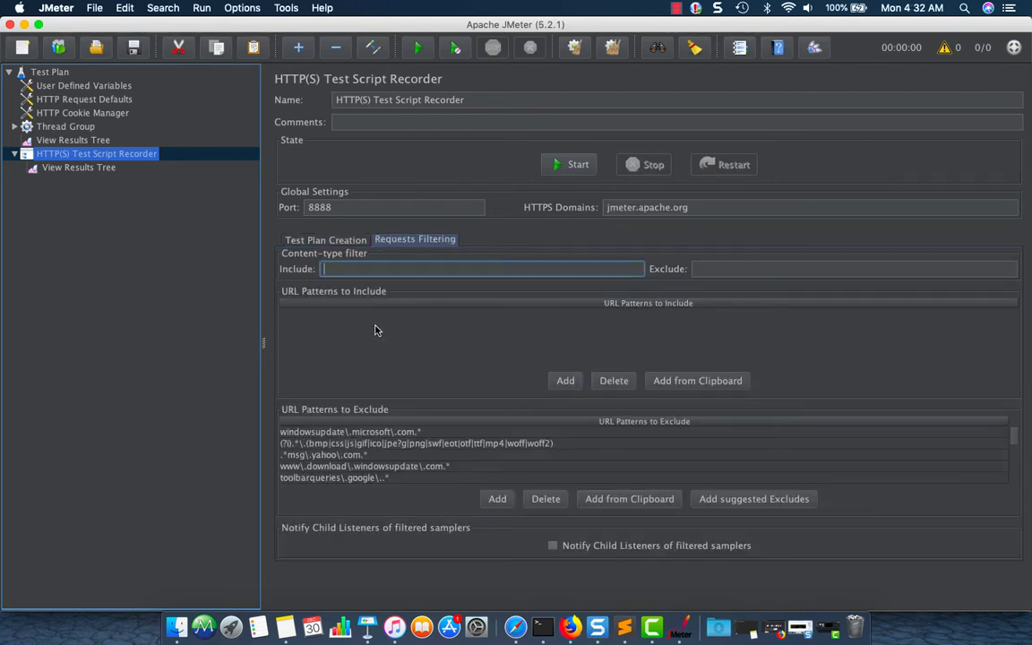
left_click(565, 381)
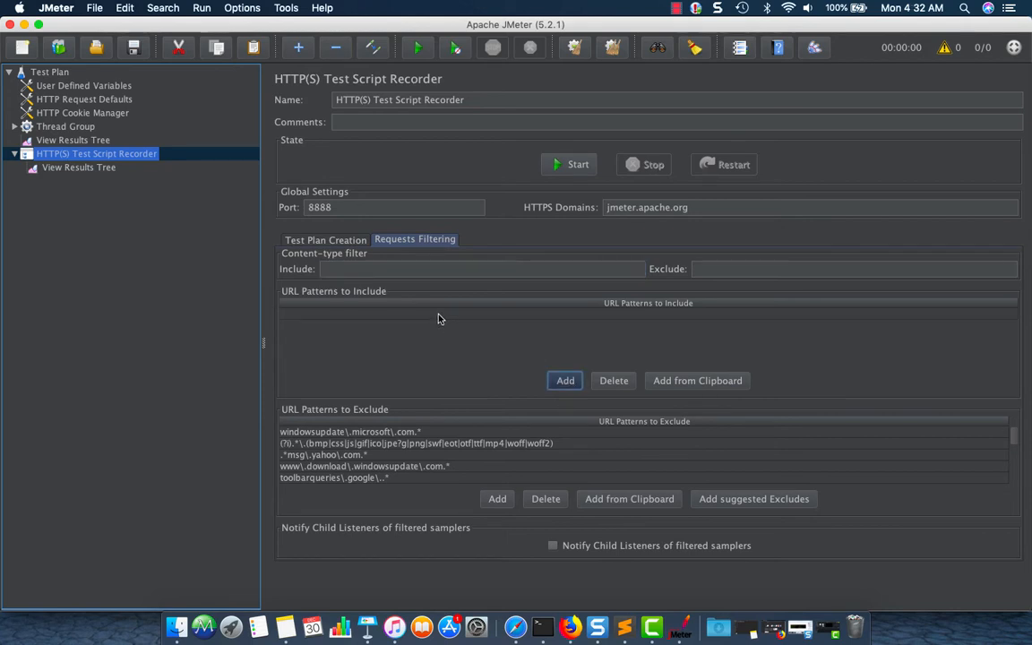
type("proxy.cert.validity")
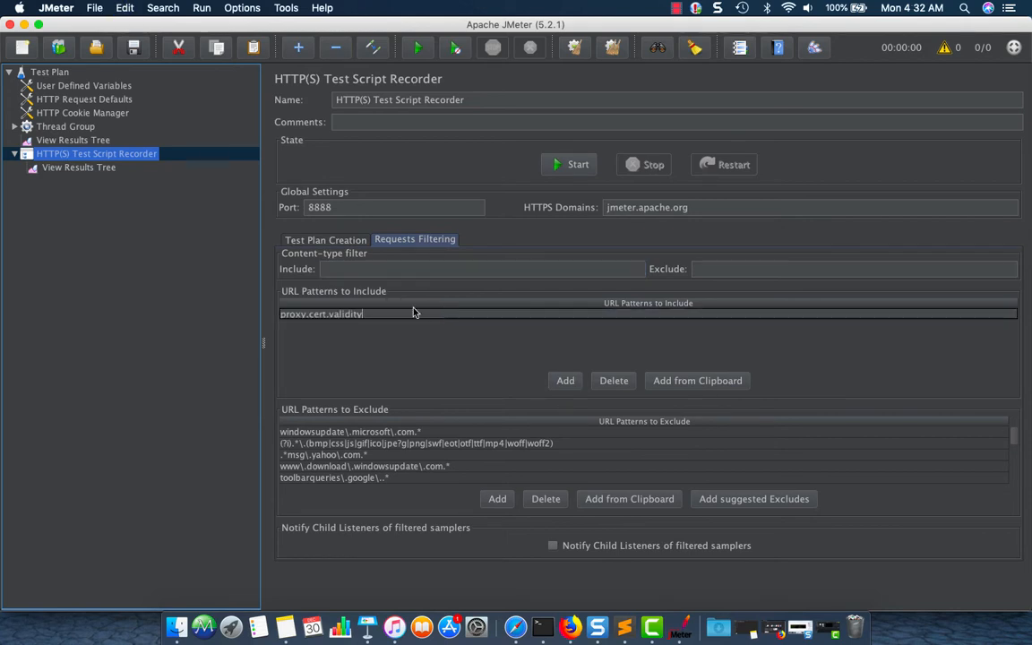
left_click_drag(363, 315, 268, 313)
key("BackSpace")
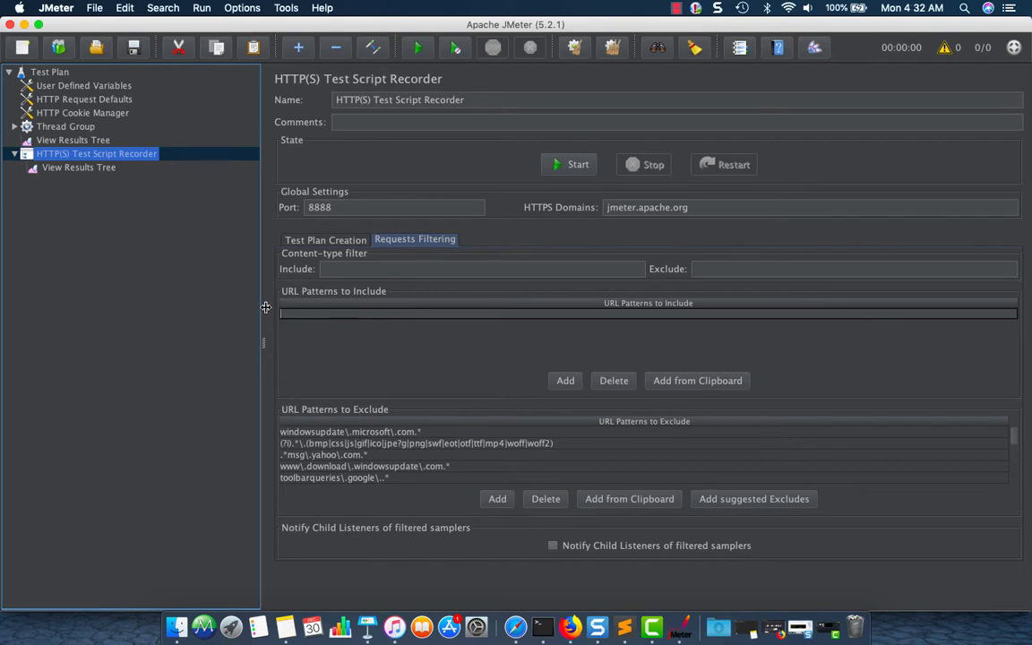
Copy jmeter.apache.org from HTTPS Domains into the empty URL pattern to include.
left_click_drag(741, 209, 546, 203)
key("super+c")
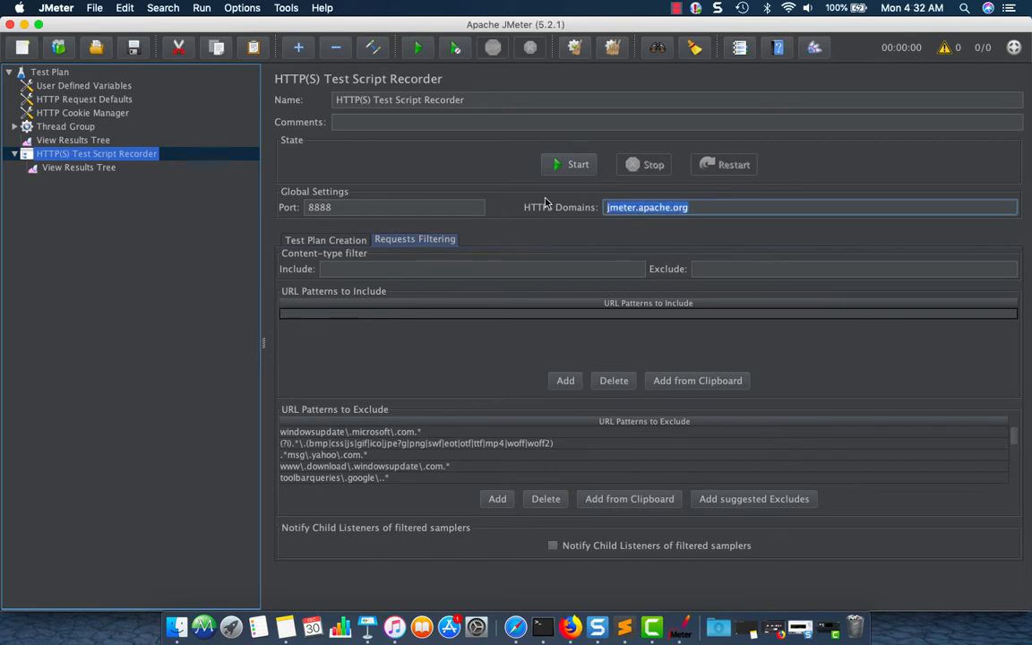
left_click(452, 314)
key("super+v")
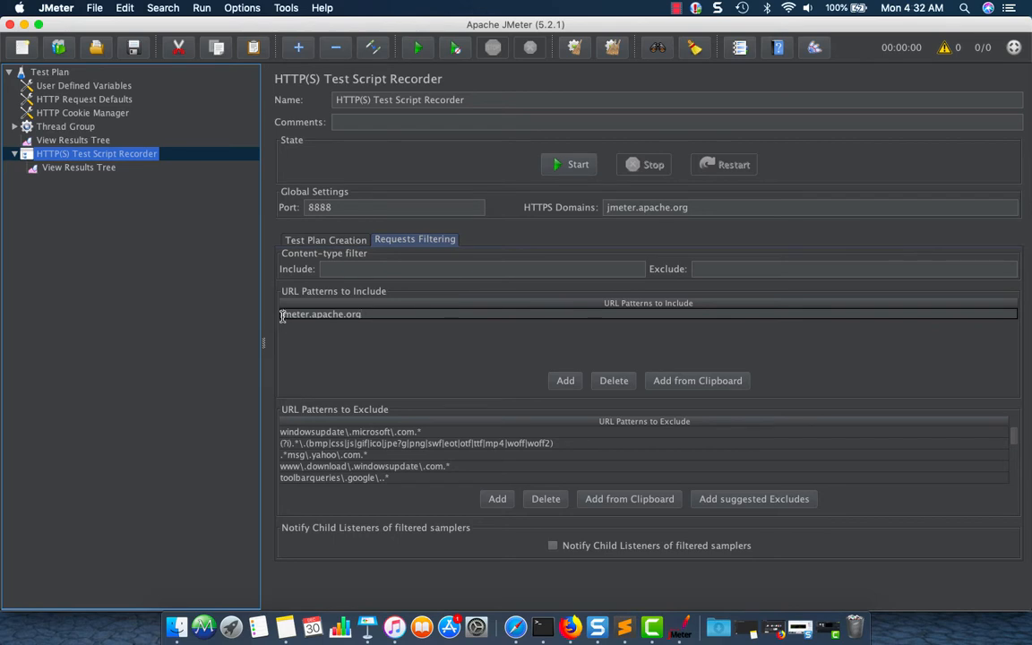
Turn the included URL pattern into the regular expression .*jmeter\.apache\.org.* by escaping the dots and adding wildcards at both ends.
key("Home")
type(".*")
left_click(318, 313)
type("\\")
type("\\")
type("\\")
left_click(442, 313)
type(".*")
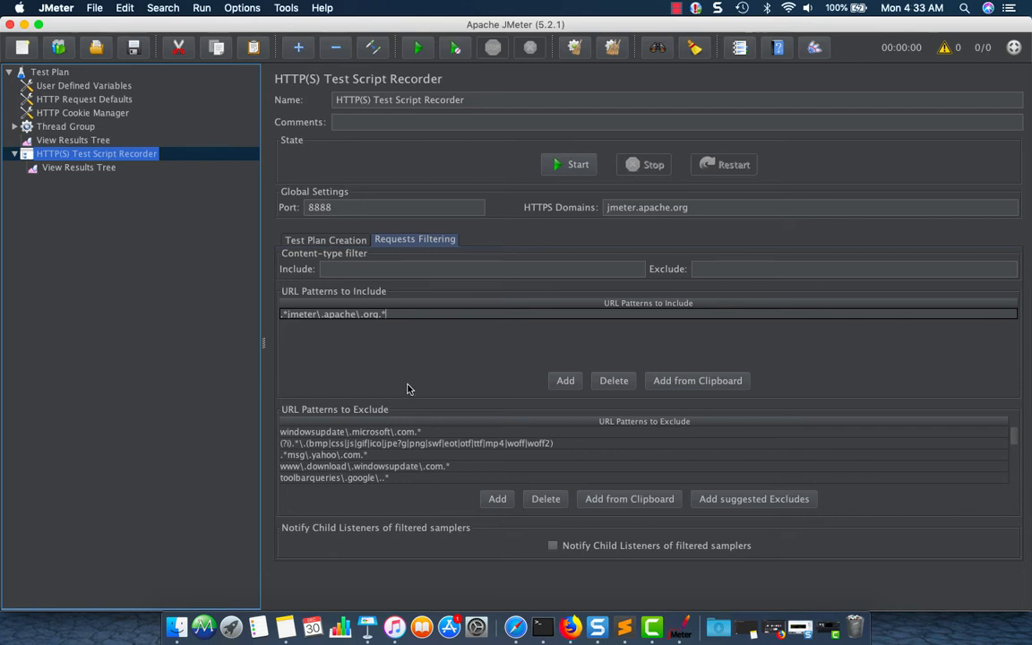
scroll(430, 448, "down", 5)
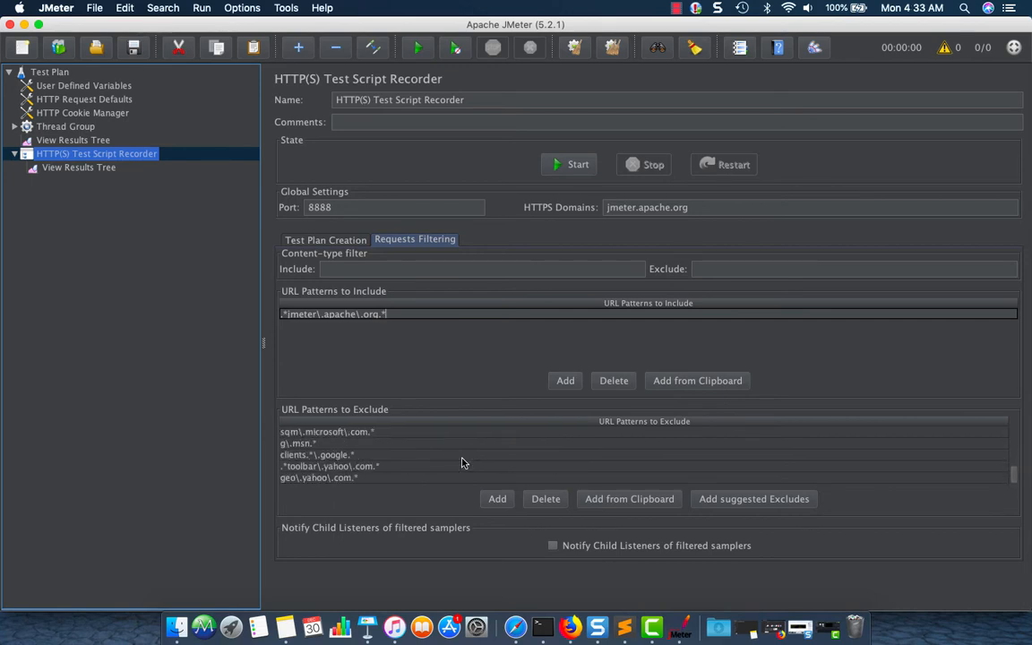
scroll(405, 453, "up", 8)
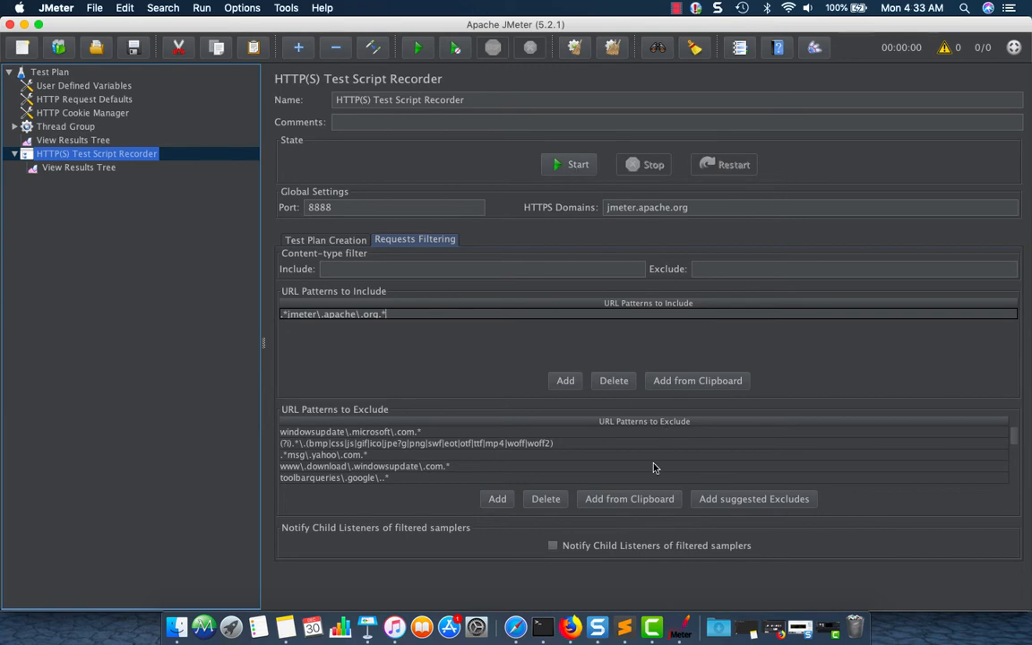
Switch to Firefox and open the about:preferences page.
left_click(570, 628)
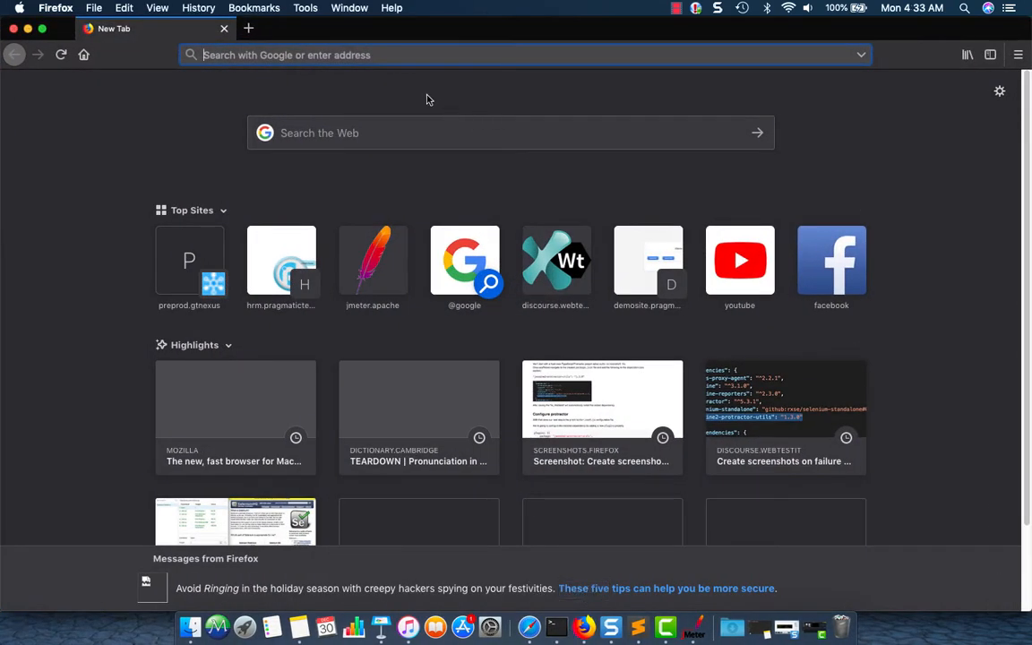
type("ab")
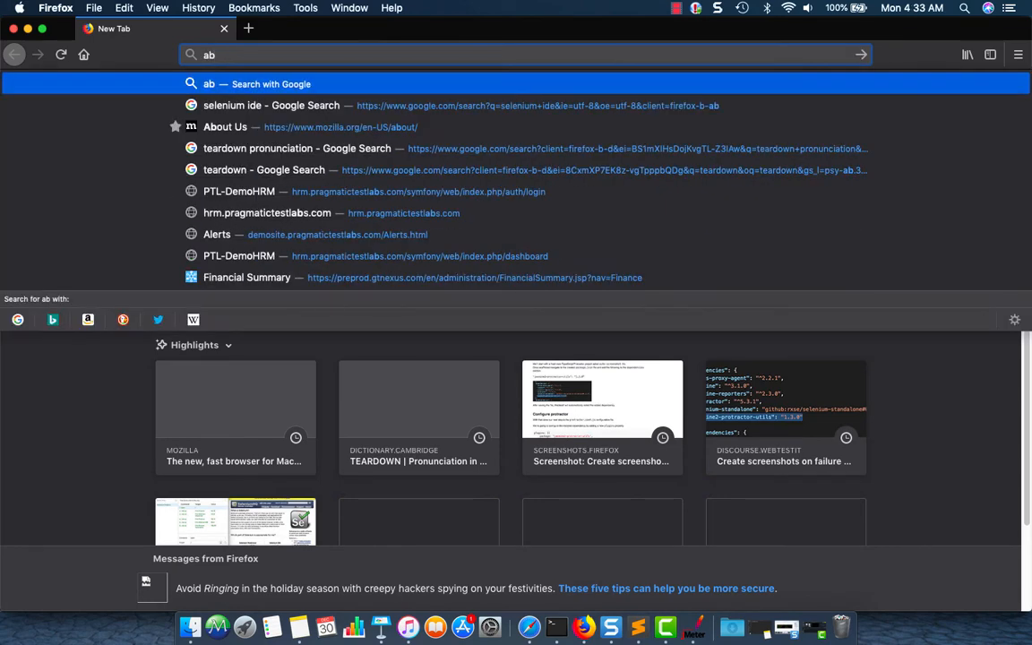
type("out")
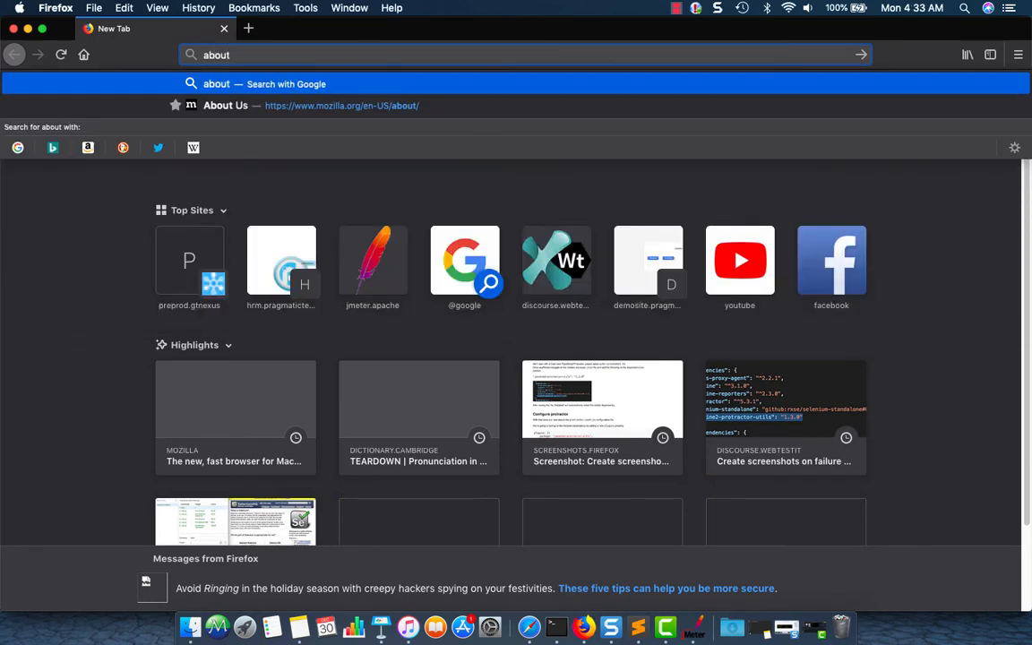
type(":p")
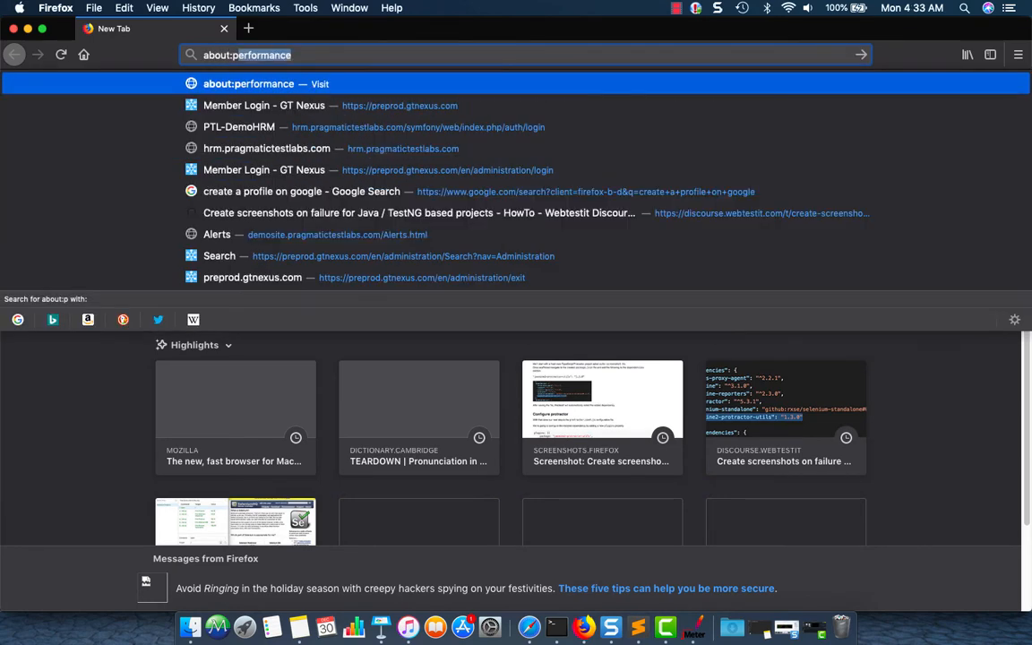
type("re")
key("Return")
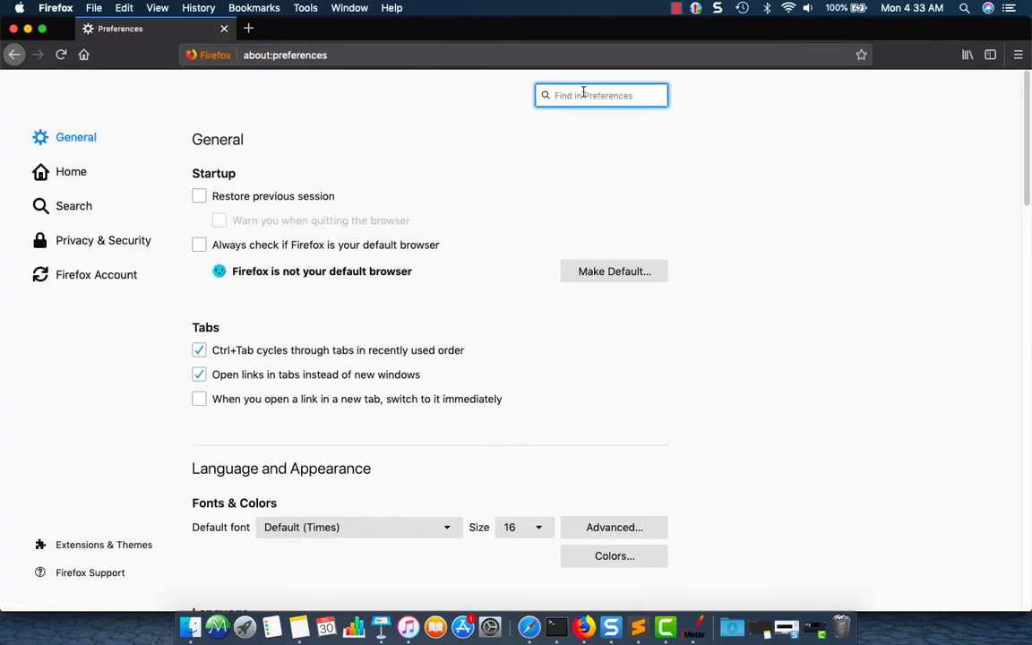
Search the preferences for proxy and configure a manual HTTP proxy of localhost on port 8888 in the connection settings.
type("proxy")
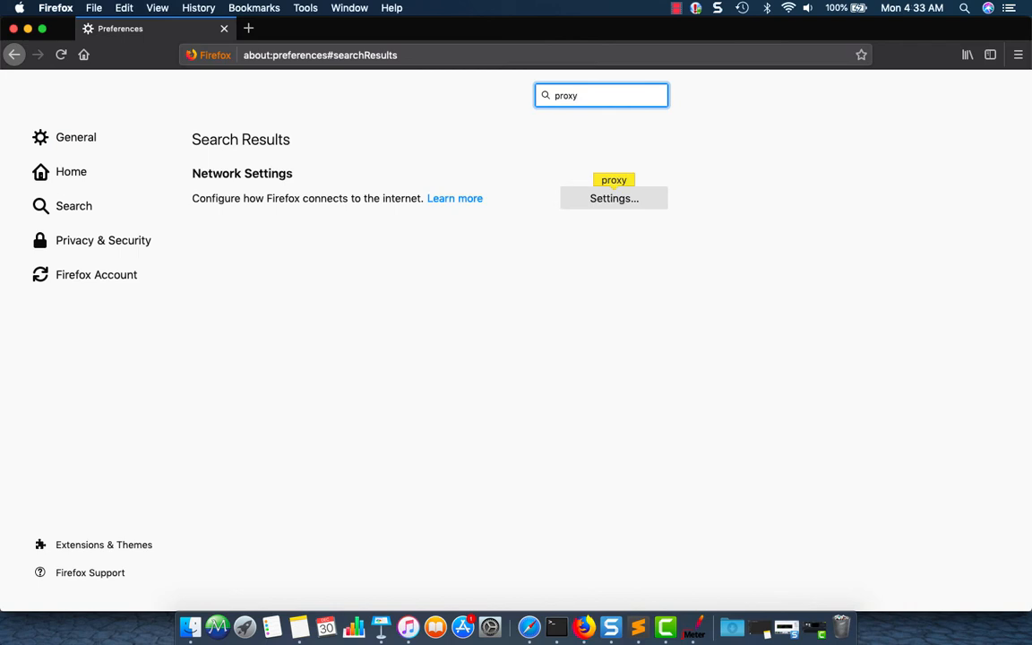
left_click(646, 200)
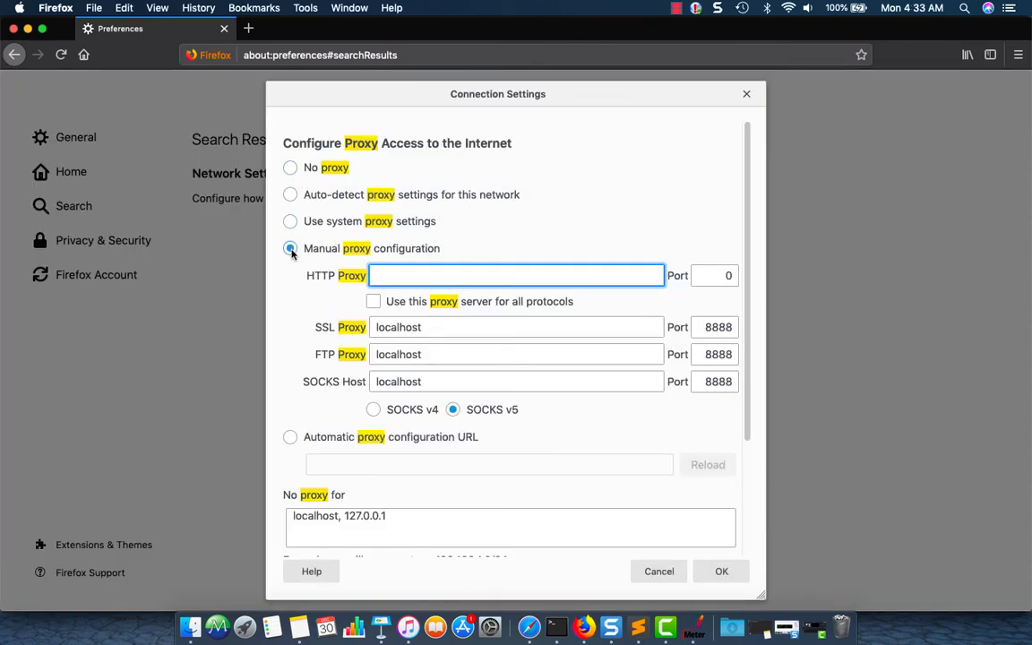
left_click(288, 168)
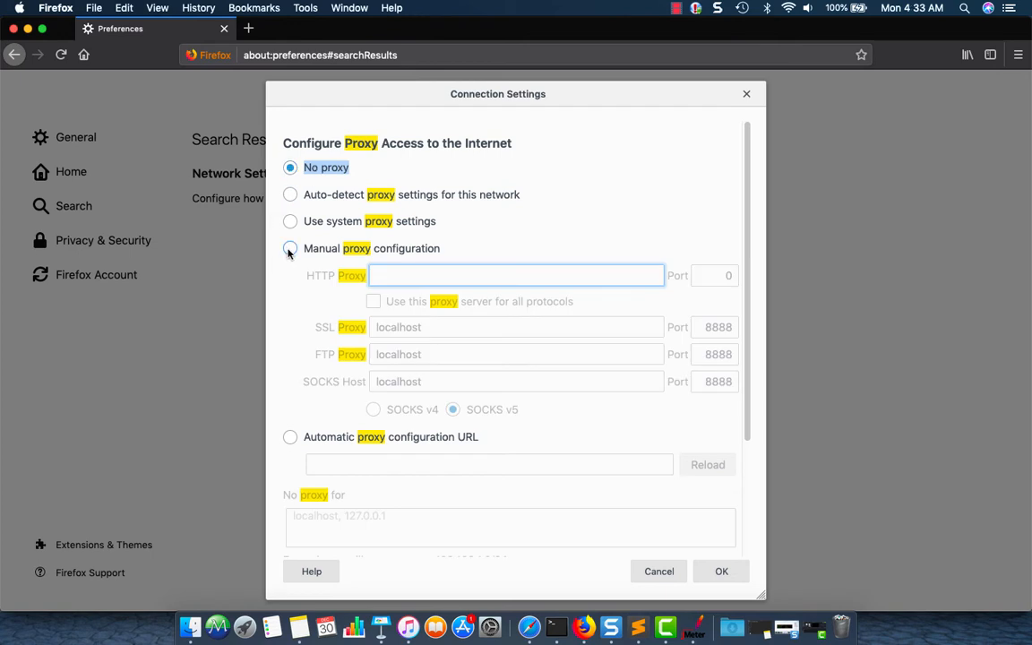
left_click(289, 249)
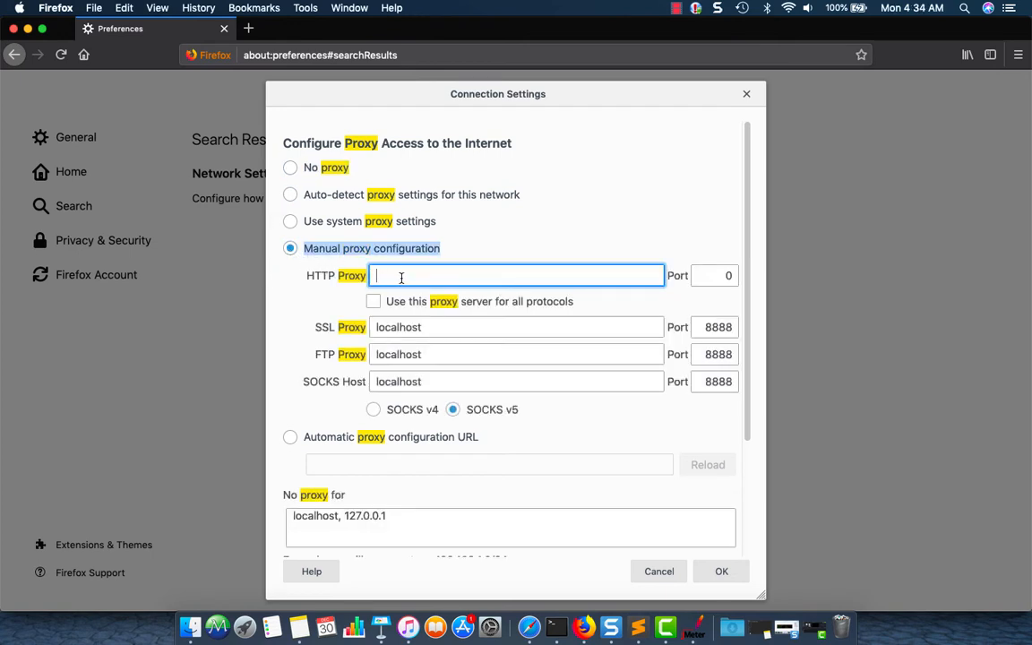
type("localhost")
double_click(728, 275)
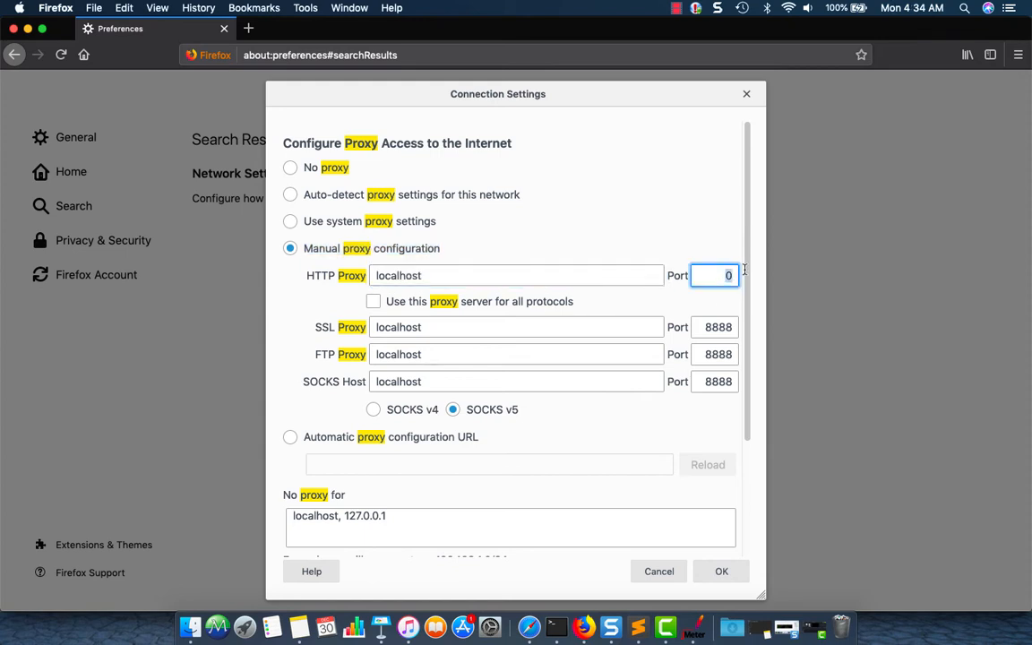
type("8888")
Check the recorder port in JMeter, save the Firefox proxy server for all protocols and clear the preferences search.
left_click(695, 627)
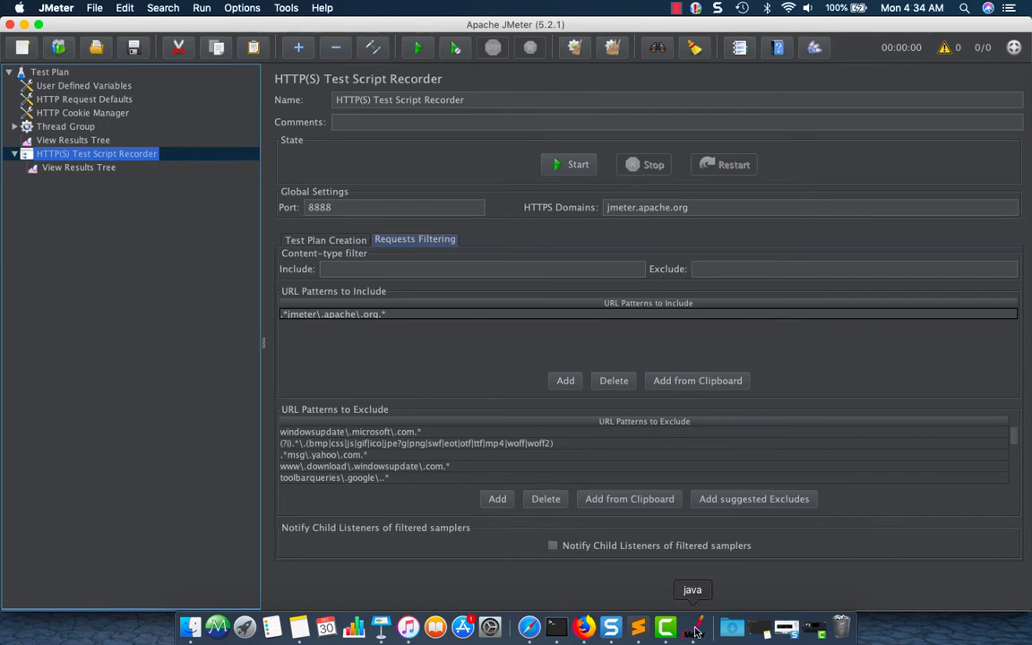
left_click(583, 627)
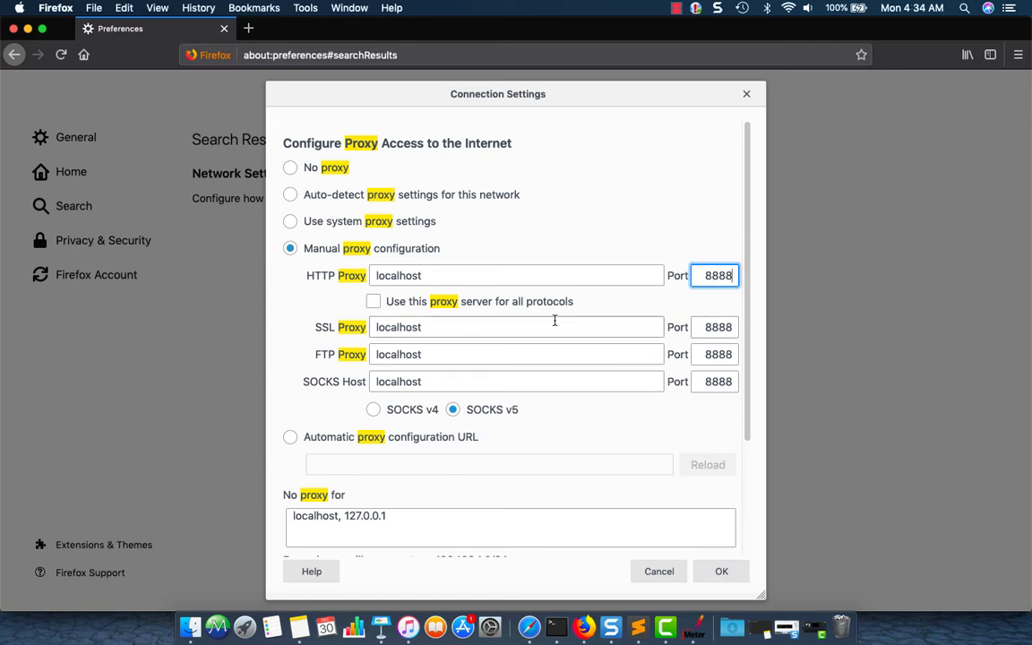
left_click(372, 302)
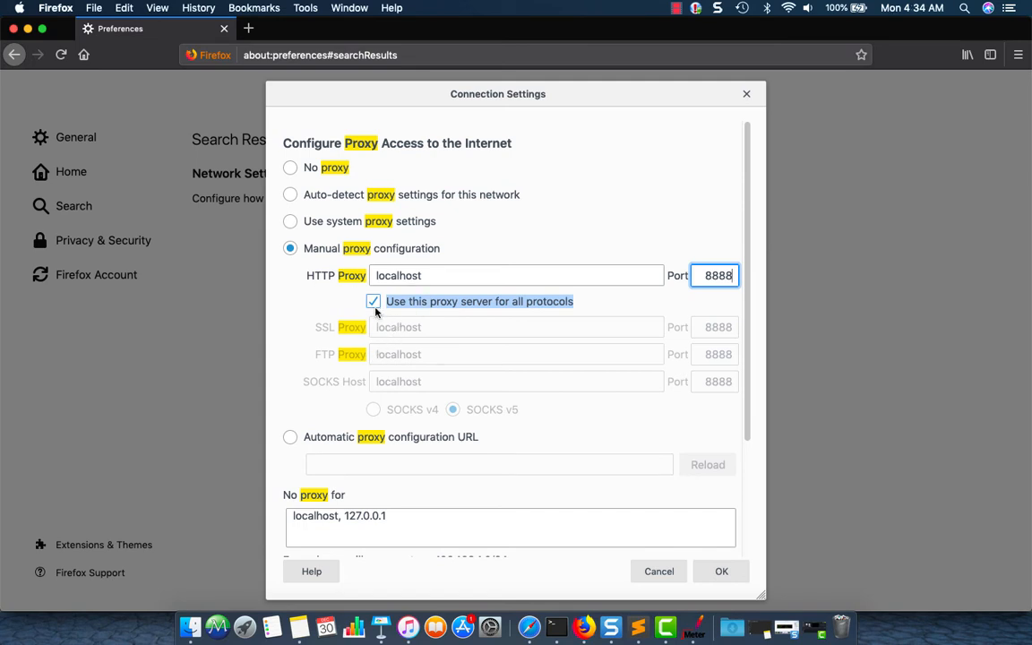
left_click(727, 572)
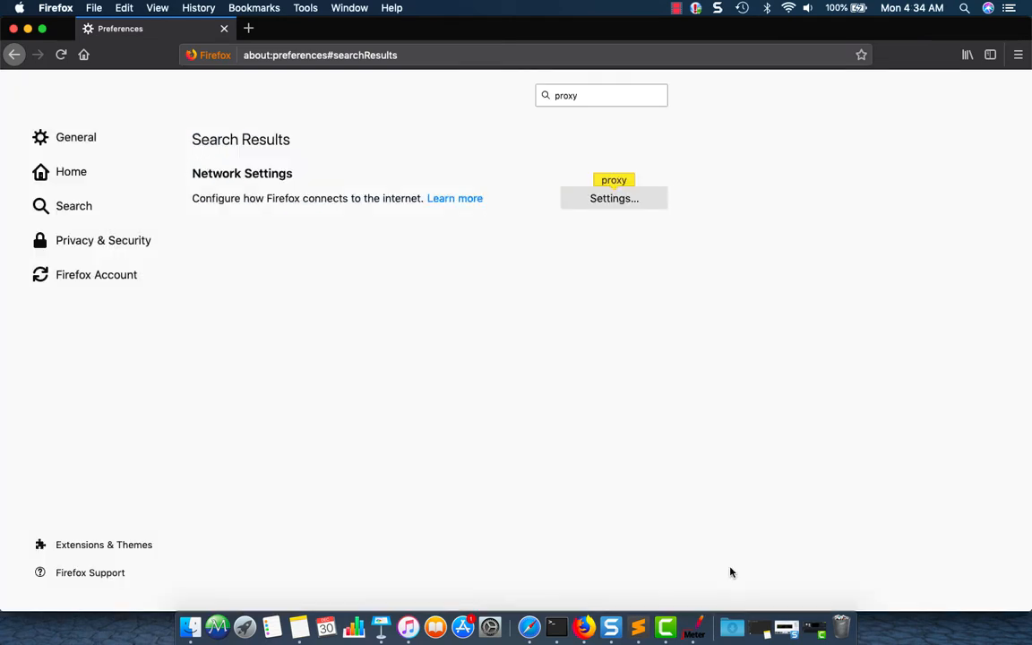
double_click(599, 94)
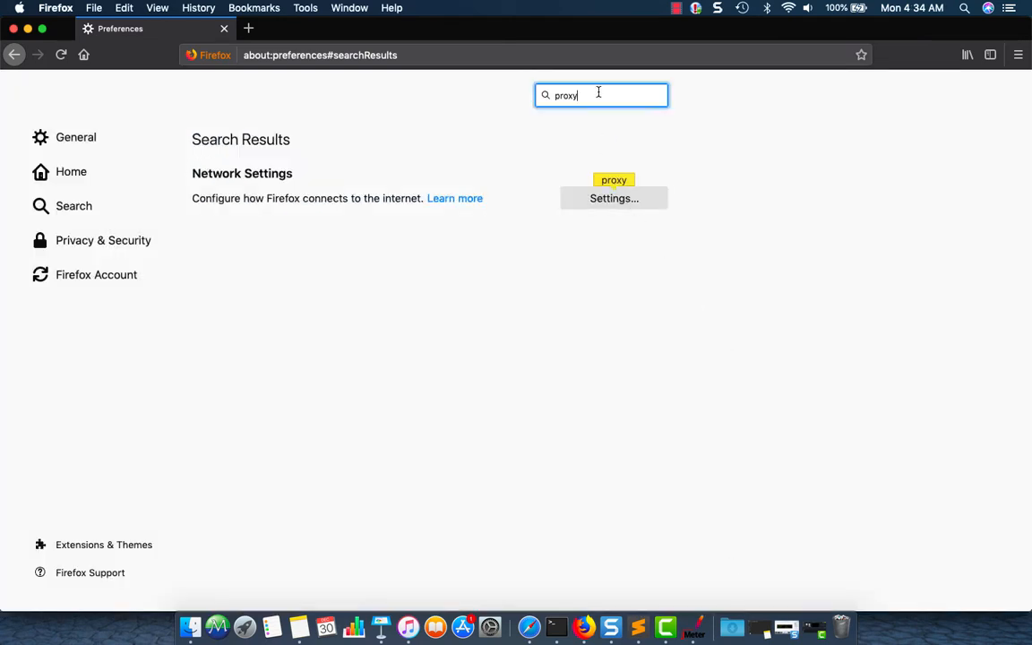
key("BackSpace")
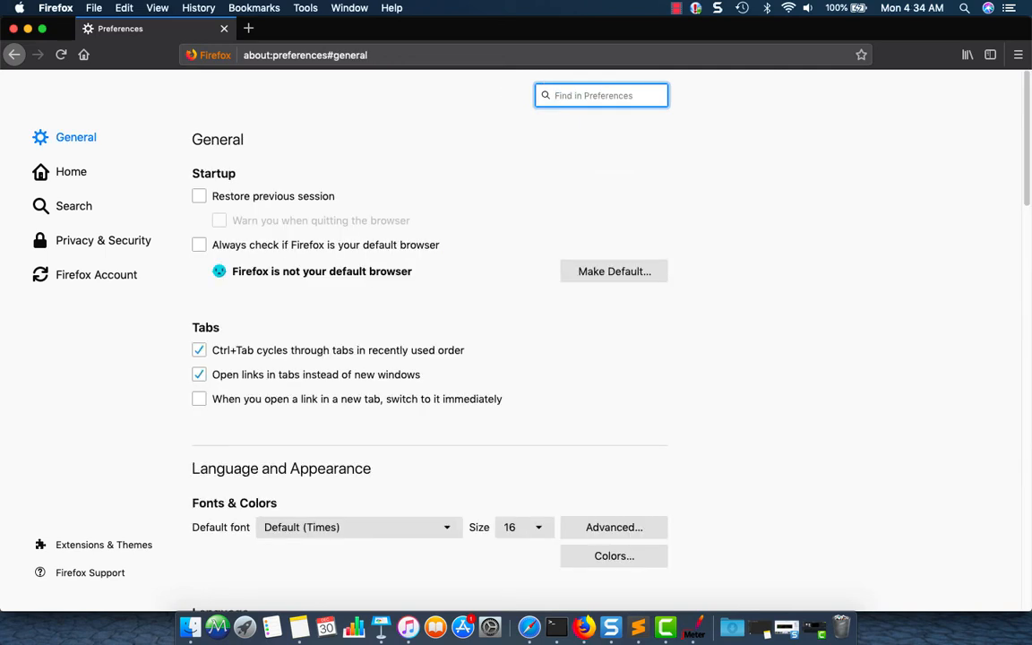
Switch to the second Terminal session and run pwd and ls to list the JMeter bin directory.
left_click(557, 625)
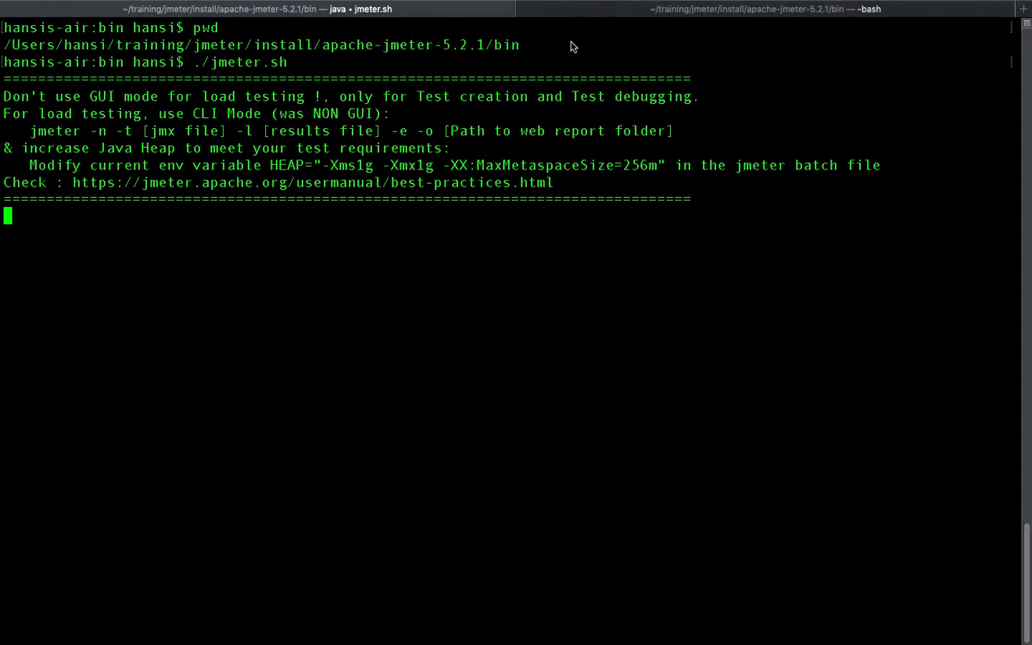
left_click(680, 17)
type("pwd")
key("Return")
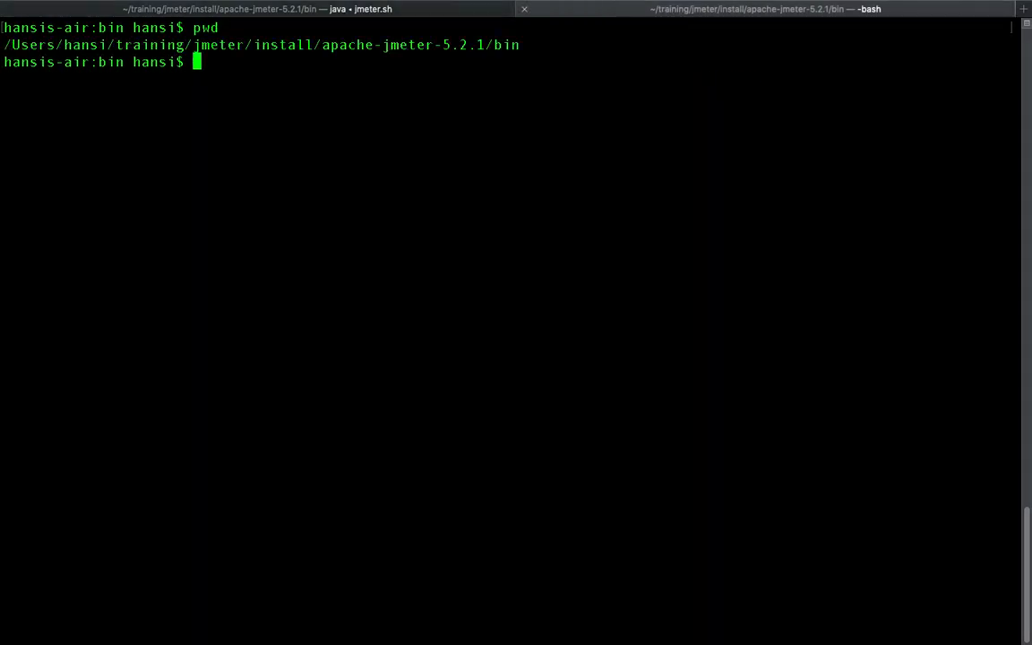
type("ls")
key("Return")
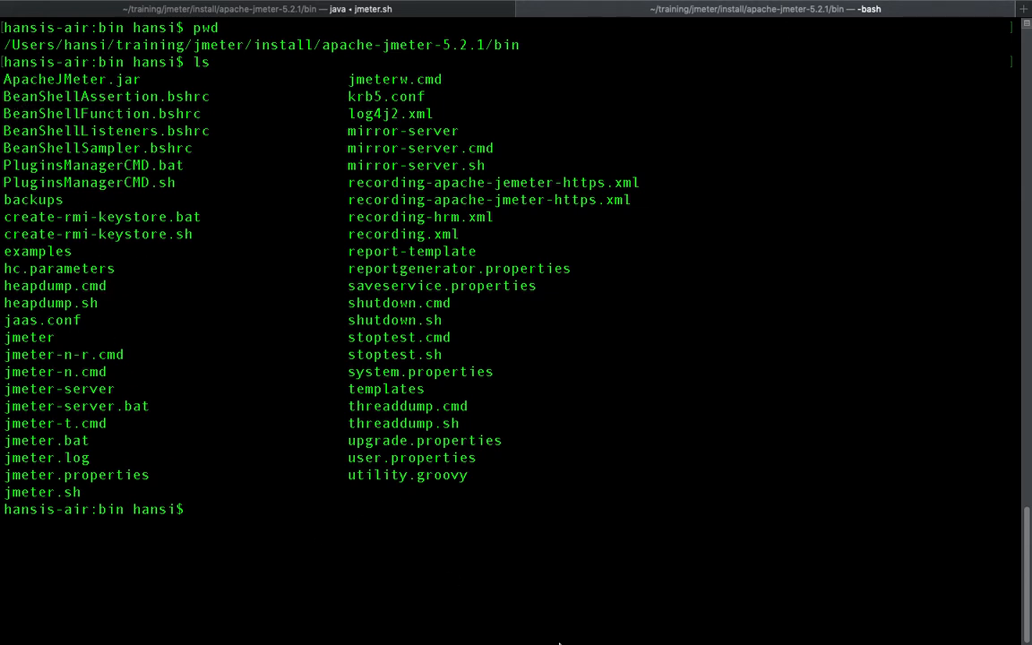
Switch to JMeter, start the HTTP(S) Test Script Recorder and accept the root CA certificate notice.
left_click(696, 629)
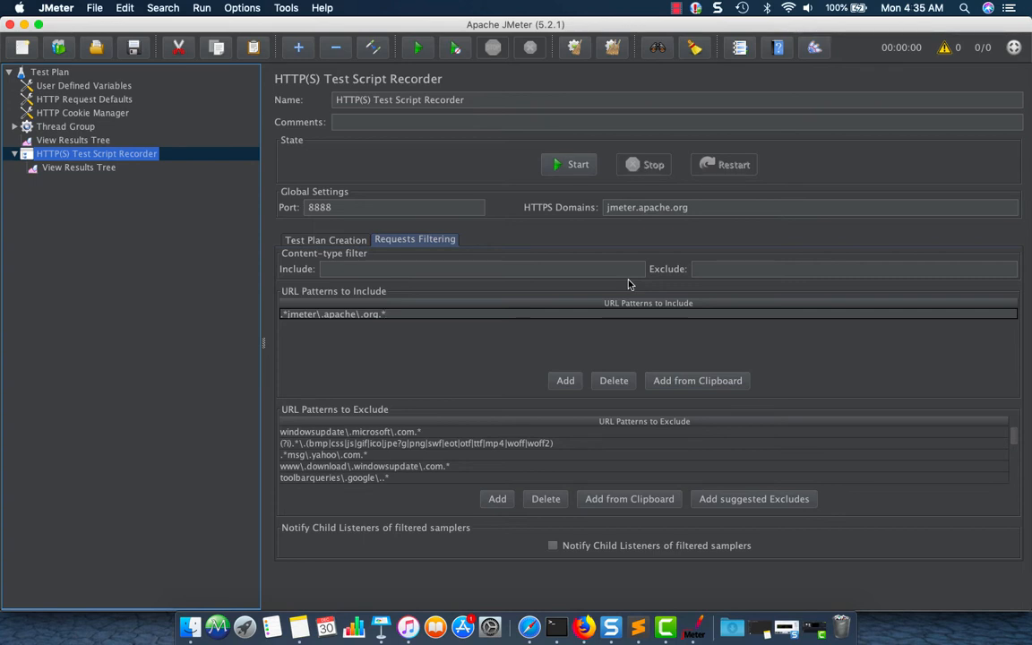
left_click(576, 166)
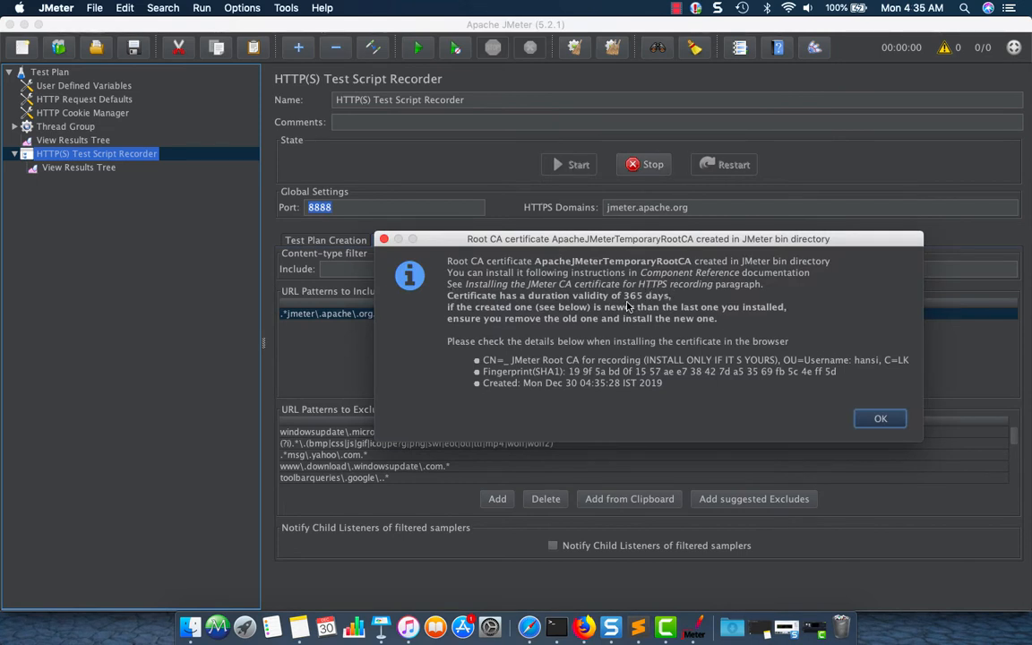
key("Return")
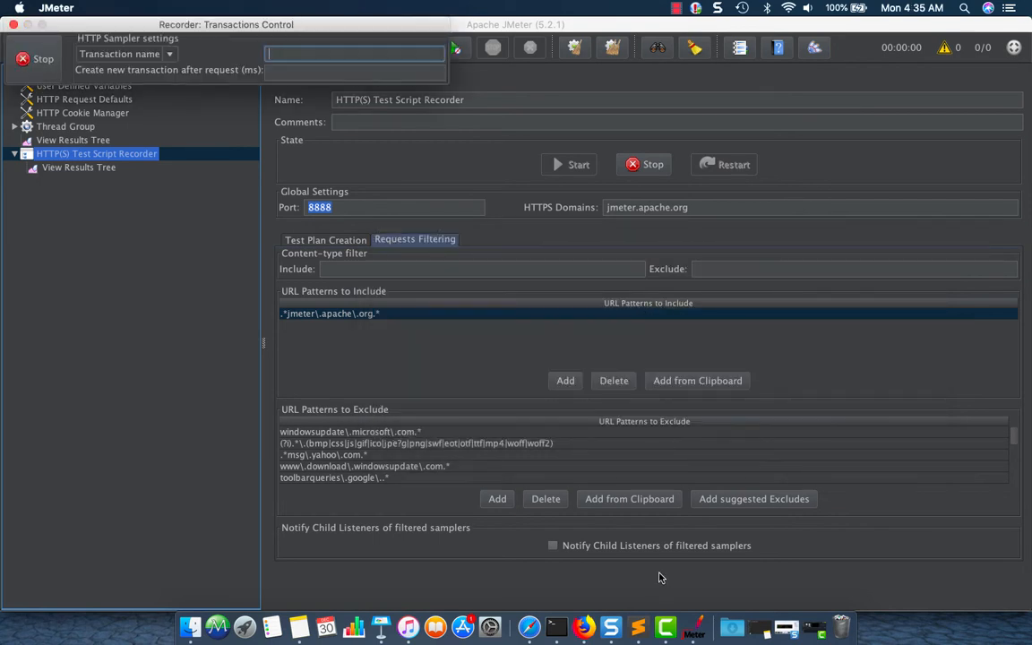
Switch to Terminal, list the bin directory again and highlight the ApacheJMeterTemporaryRootCA files and proxyserver.jks.
left_click(610, 632)
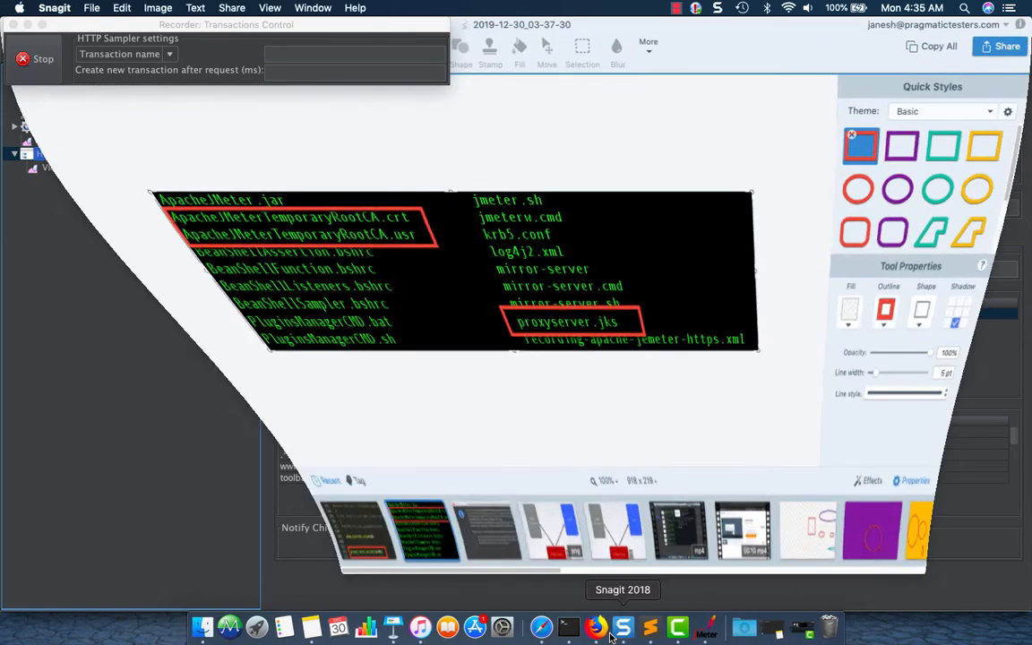
left_click(289, 541)
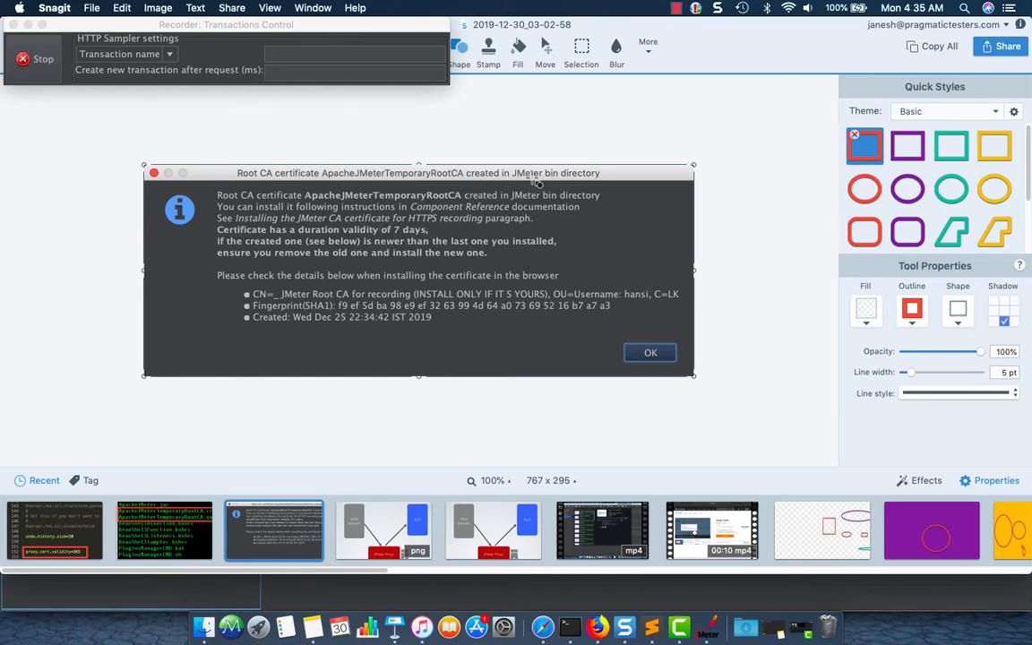
left_click(636, 618)
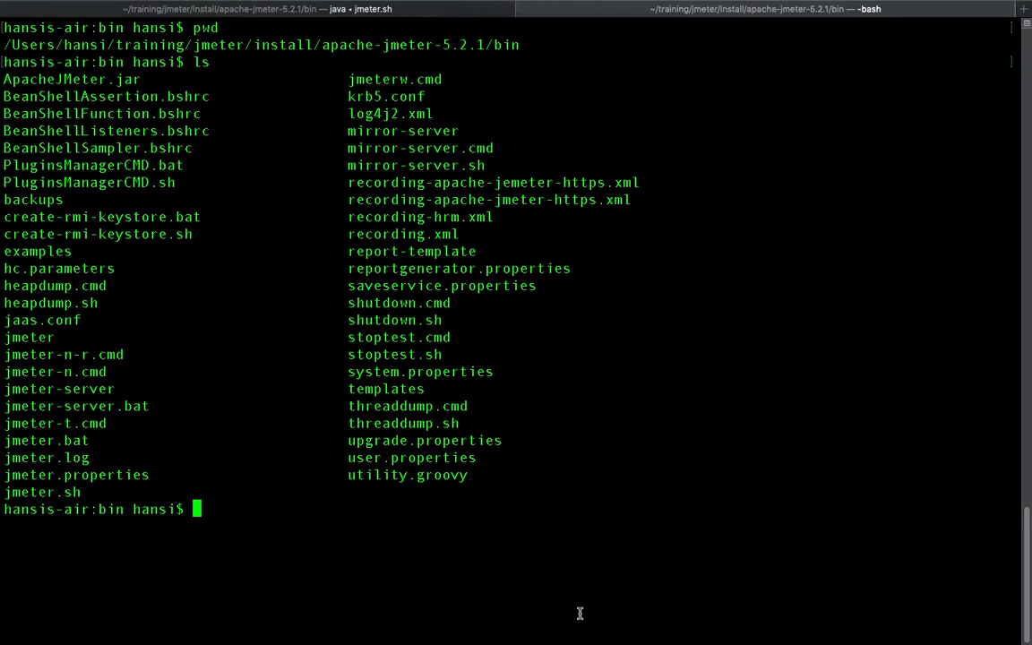
type("ls")
key("Return")
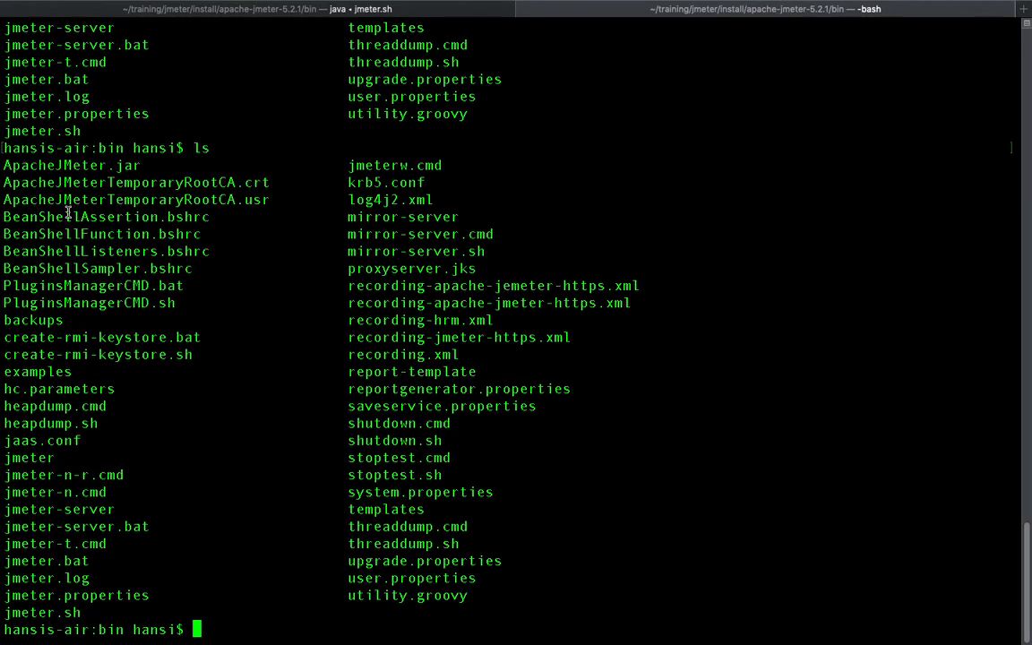
left_click_drag(7, 184, 279, 199)
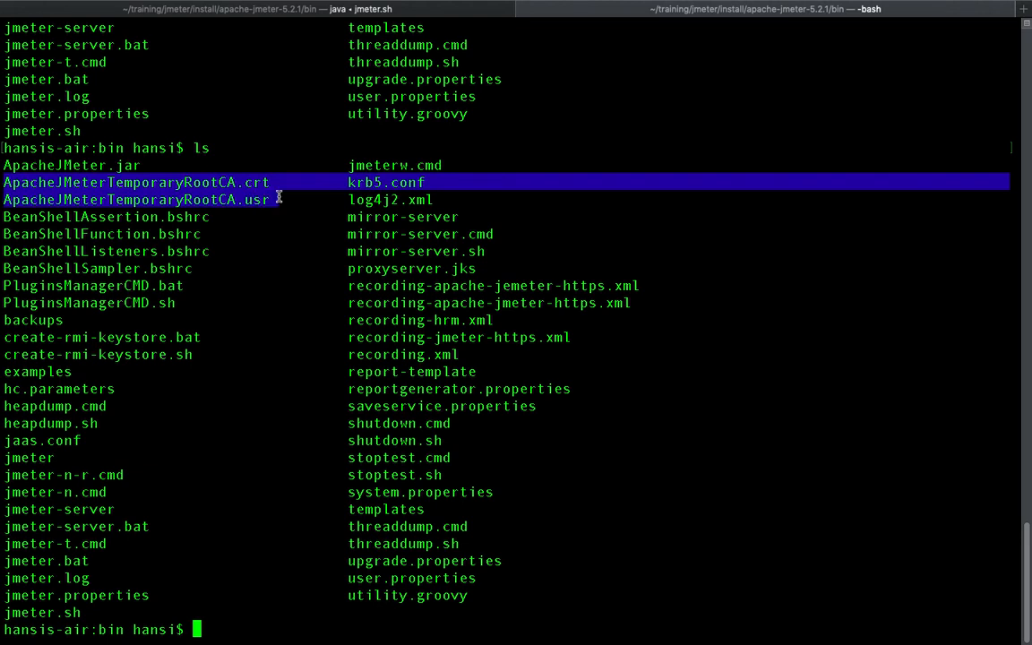
left_click_drag(279, 269, 494, 270)
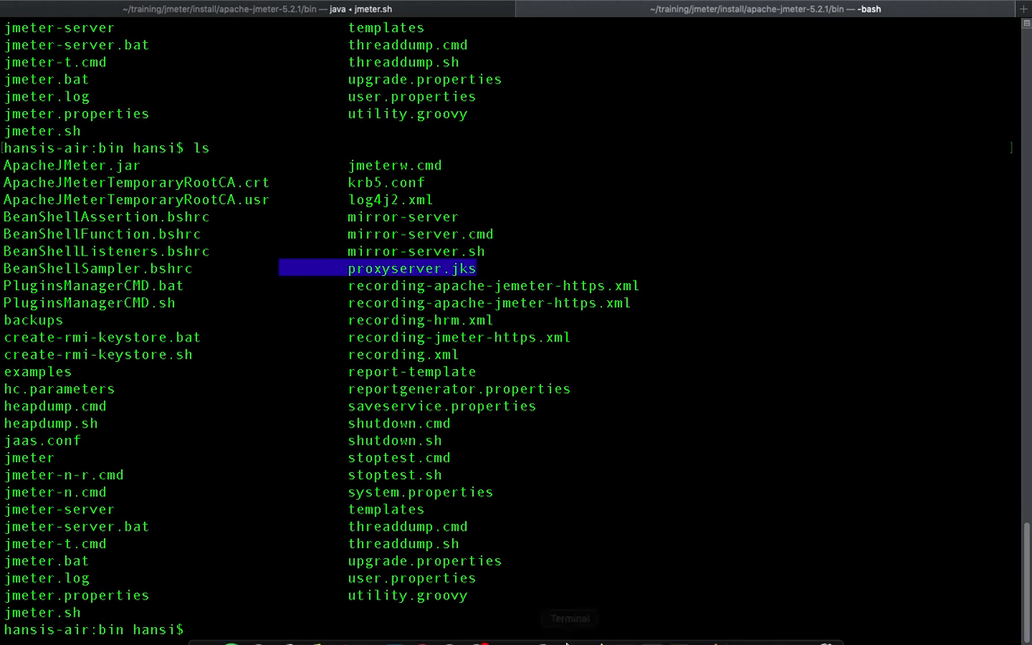
Switch to Firefox, search the preferences for cer and start a certificate authority import from JMeter's bin folder.
left_click(598, 630)
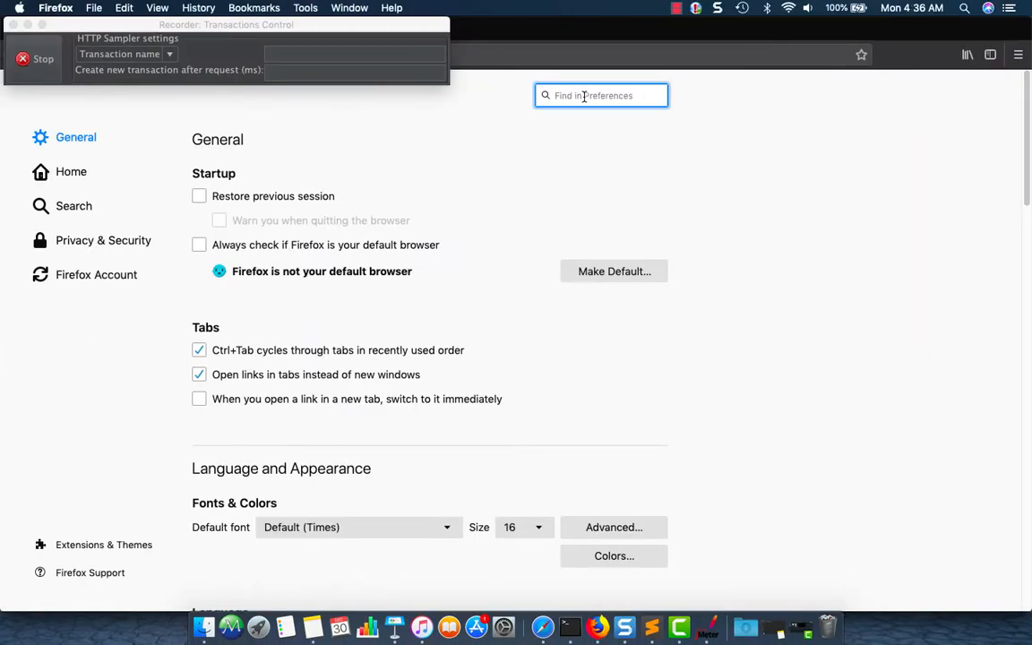
type("cer")
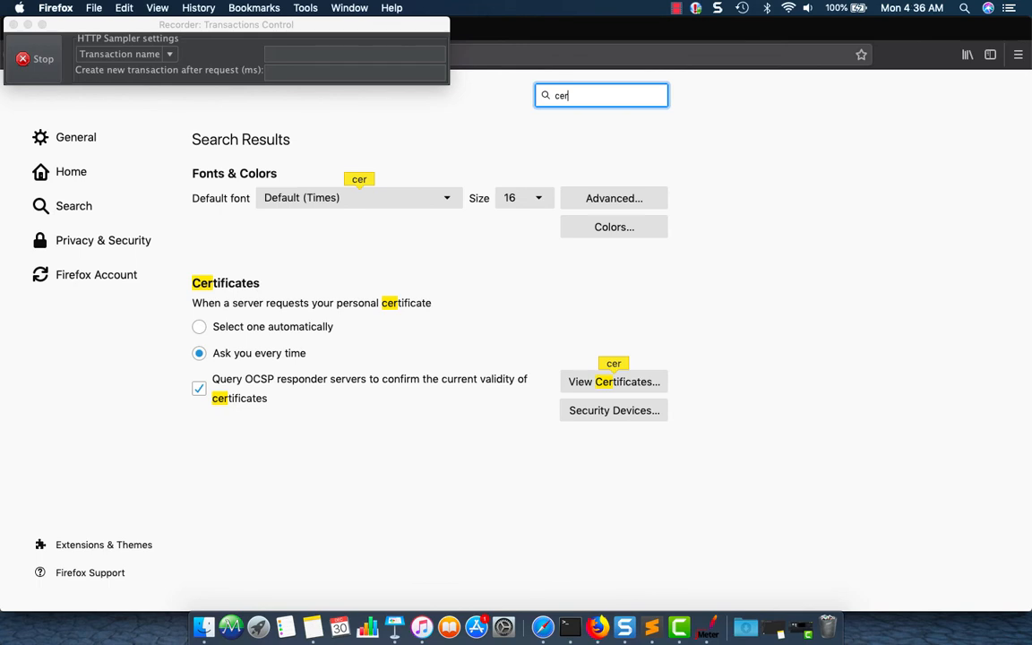
left_click(623, 388)
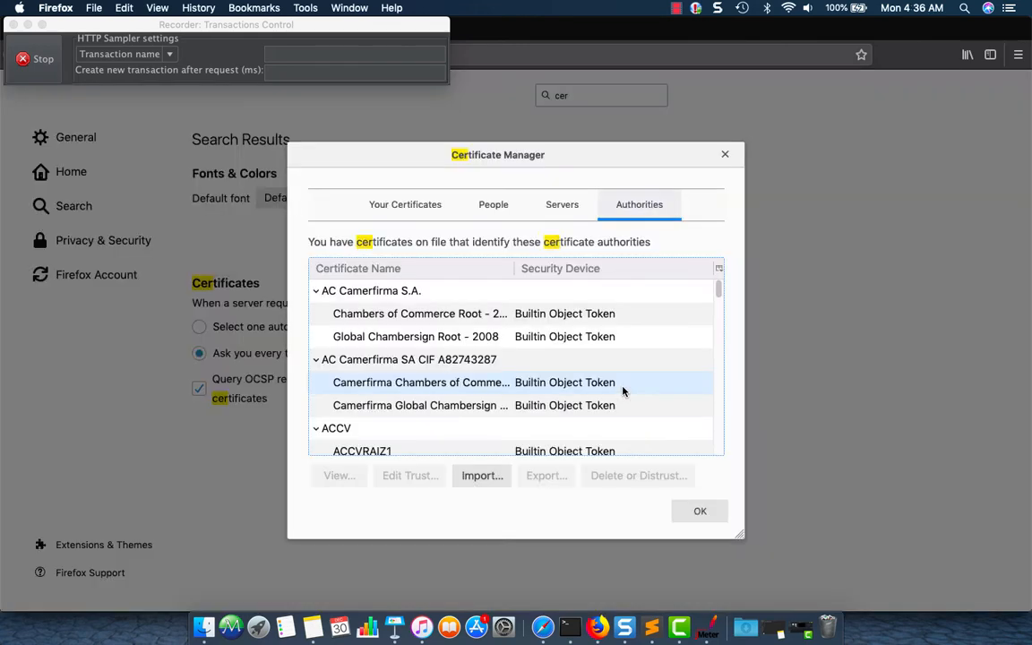
left_click(484, 476)
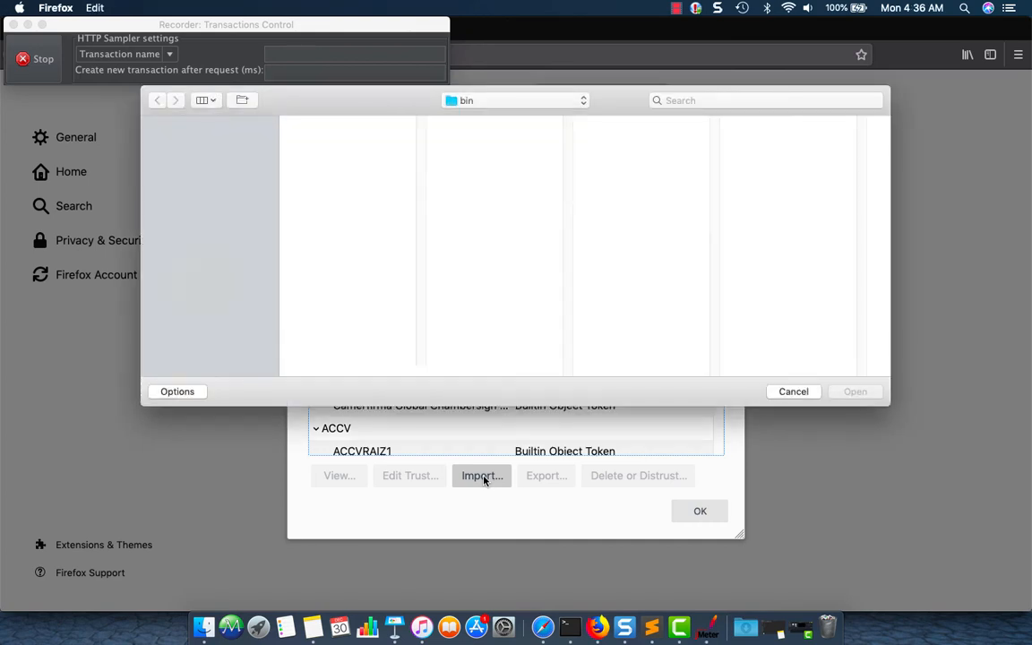
left_click(489, 101)
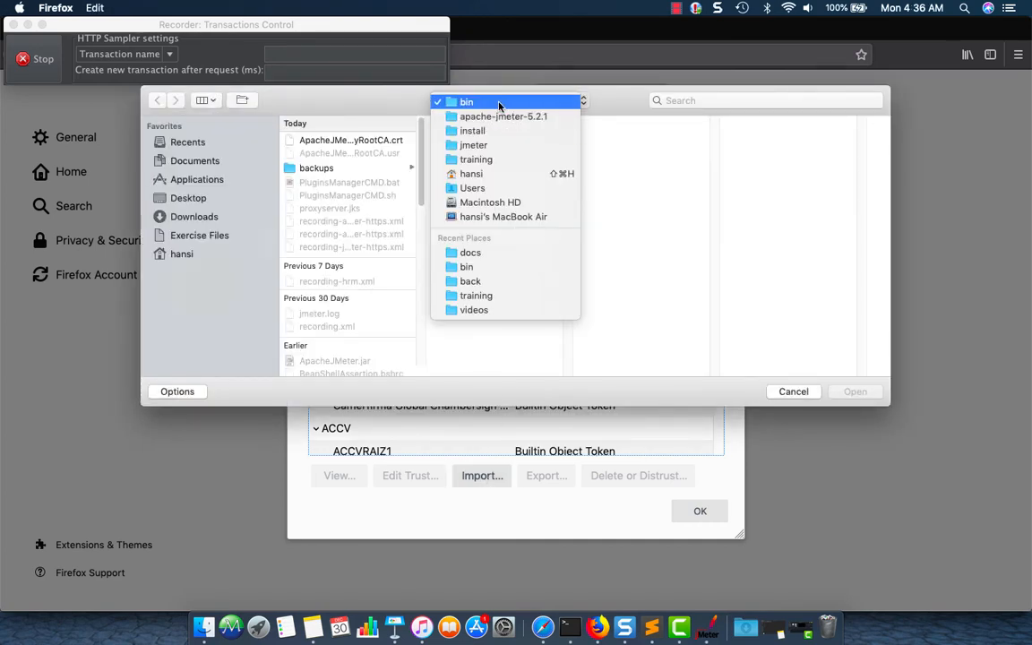
left_click(499, 103)
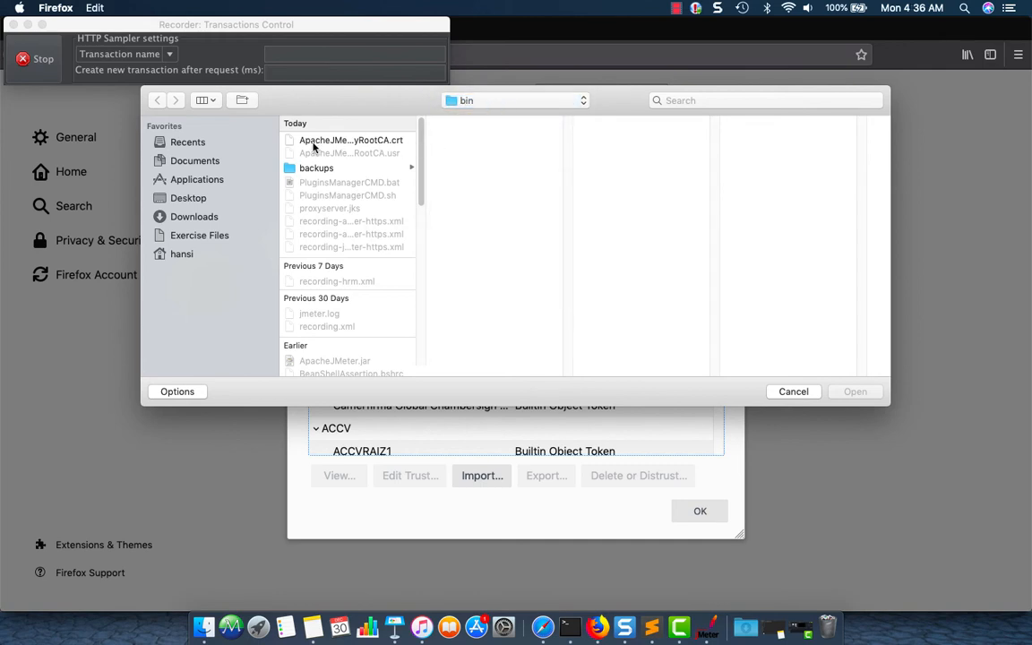
Import ApacheJMeterTemporaryRootCA.crt as a certificate authority trusted to identify websites and close the Certificate Manager.
left_click(315, 142)
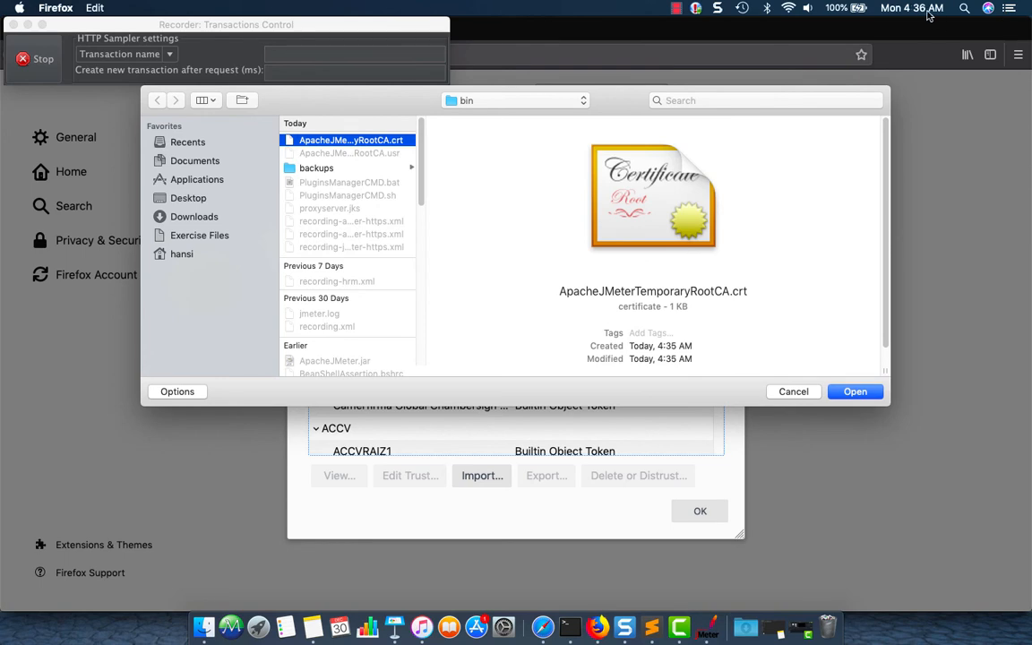
left_click(854, 391)
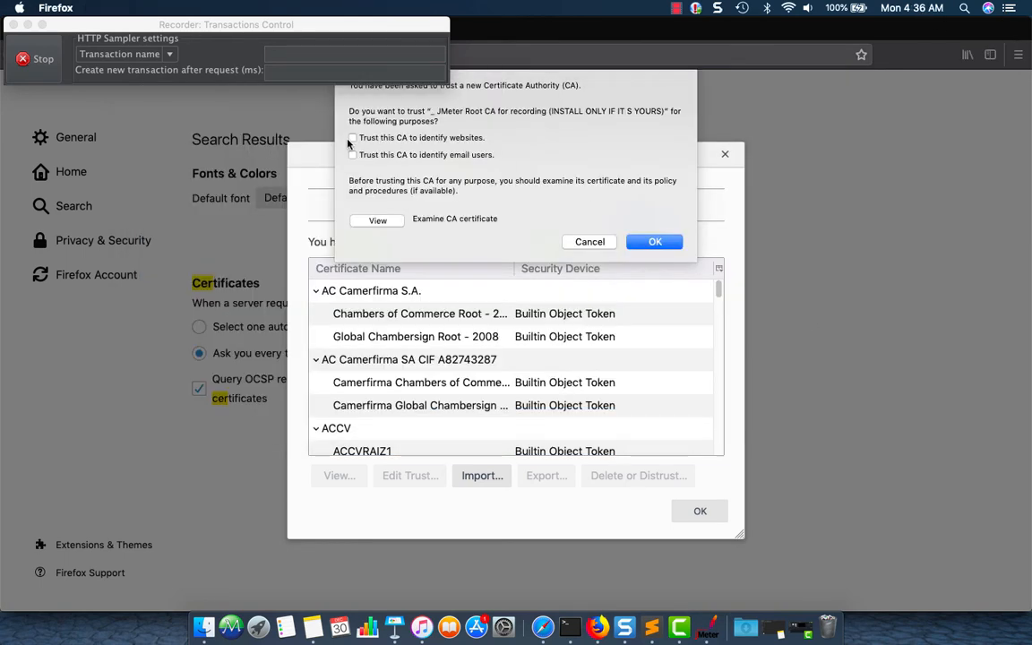
left_click(353, 138)
left_click(656, 242)
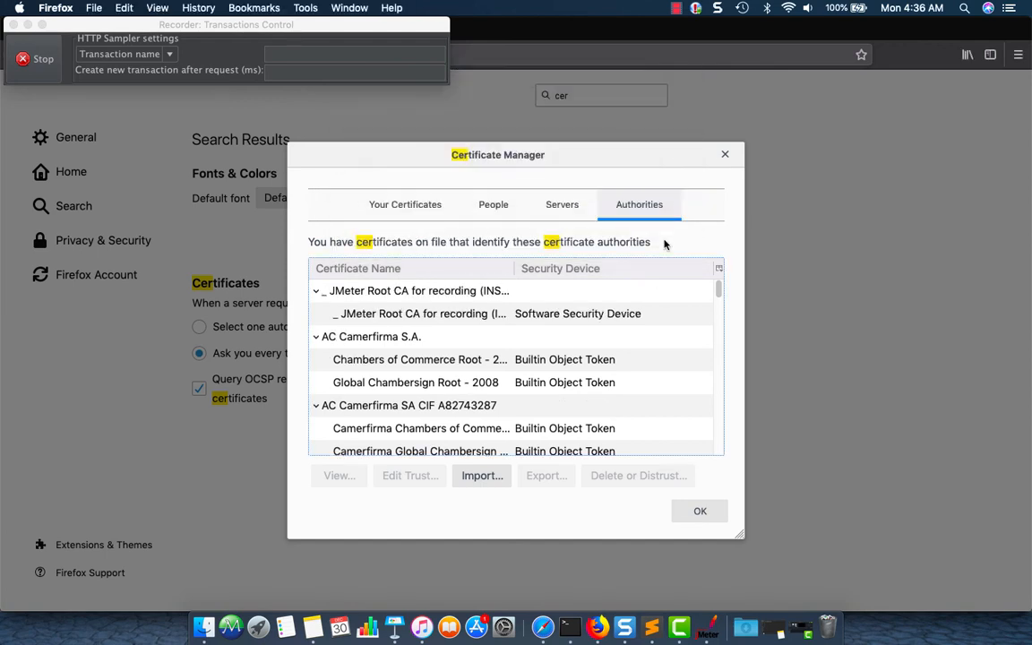
left_click(697, 514)
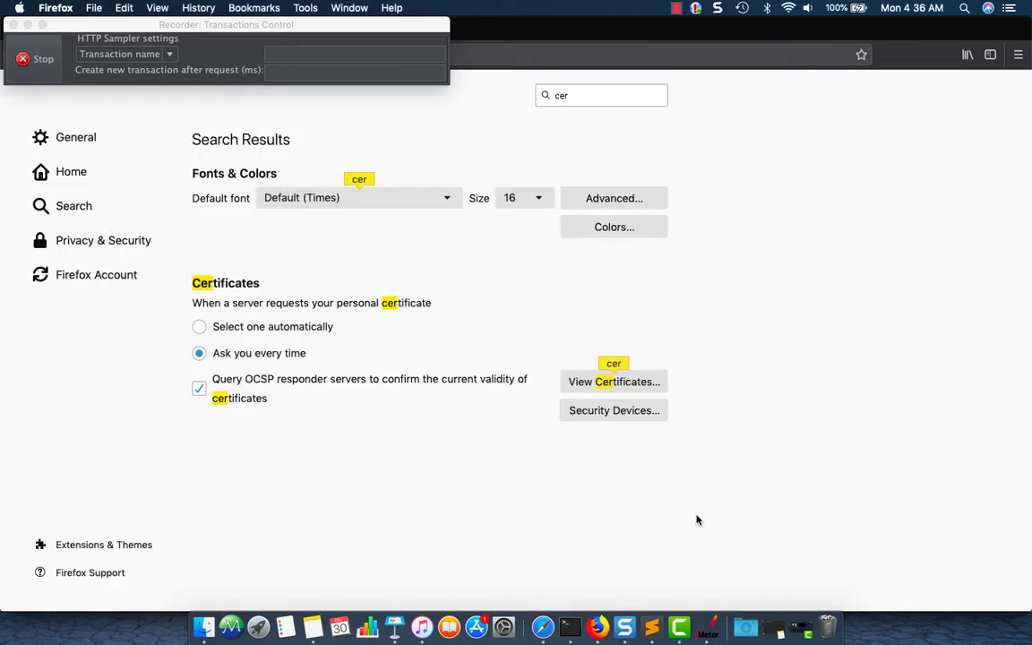
left_click_drag(246, 27, 645, 275)
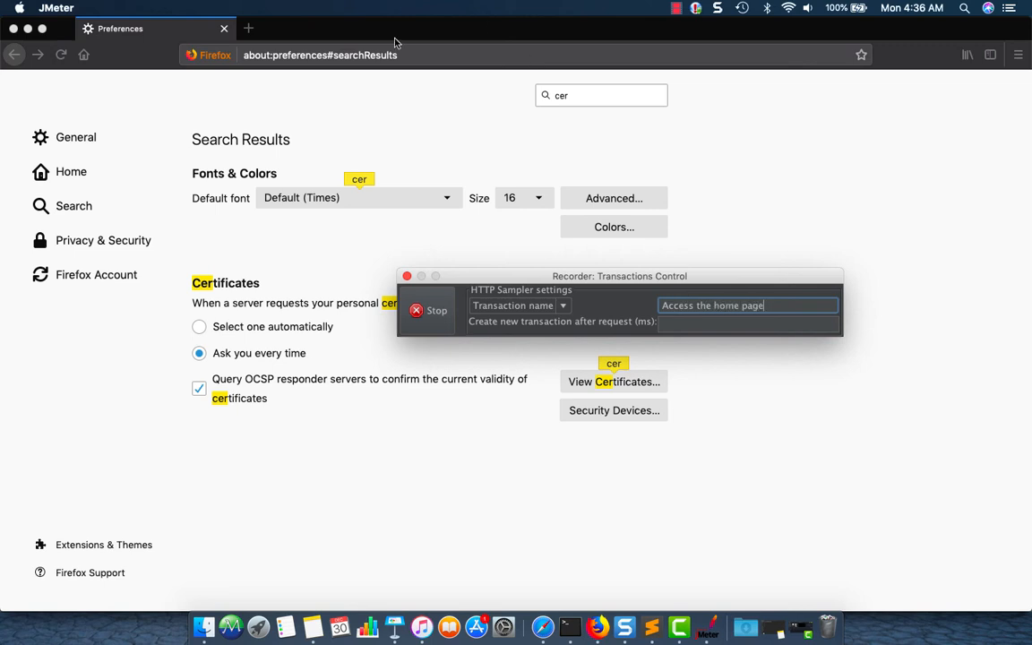
left_click(424, 56)
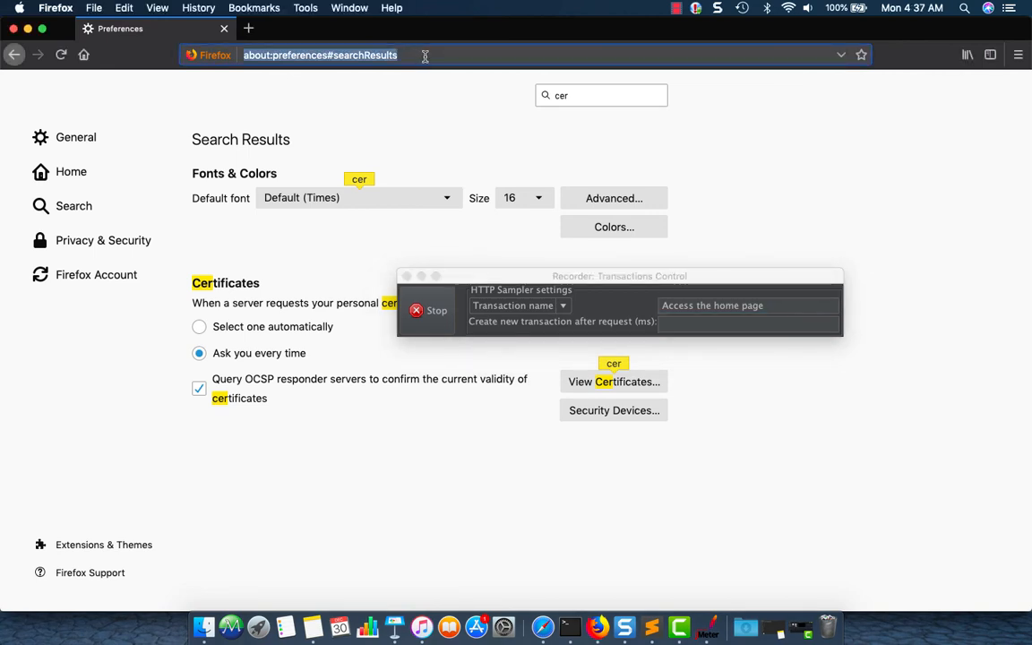
type("https:")
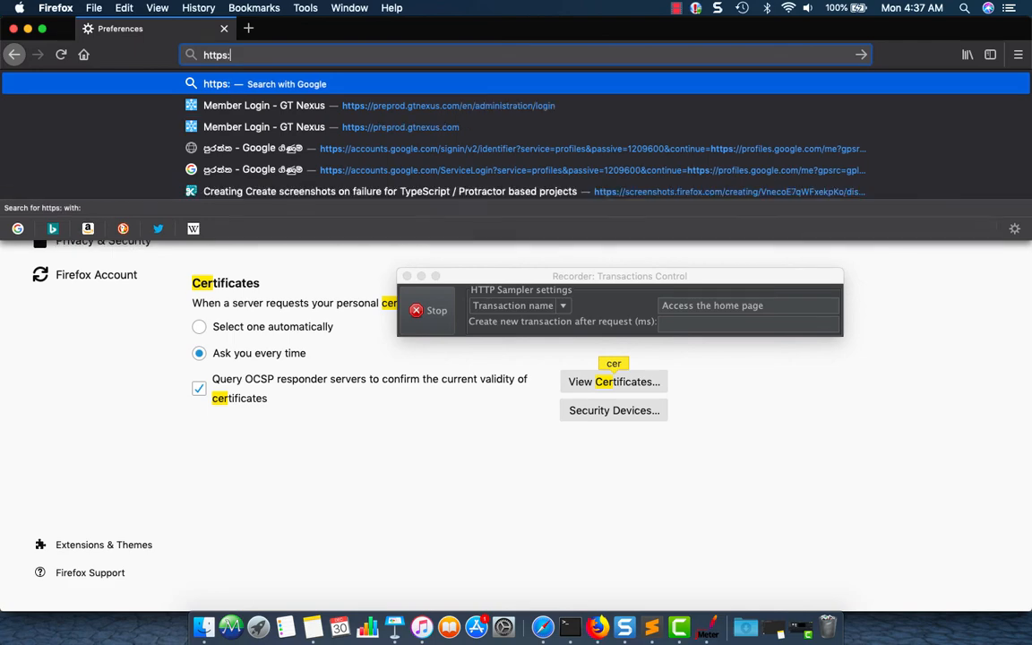
type("//jmeter.apache.org/")
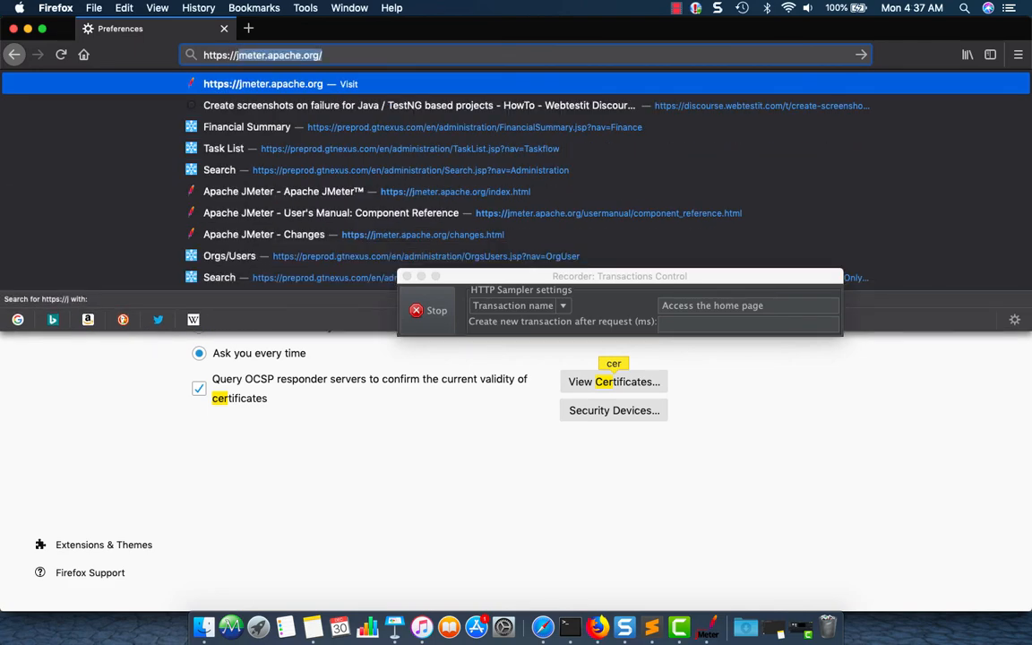
key("Return")
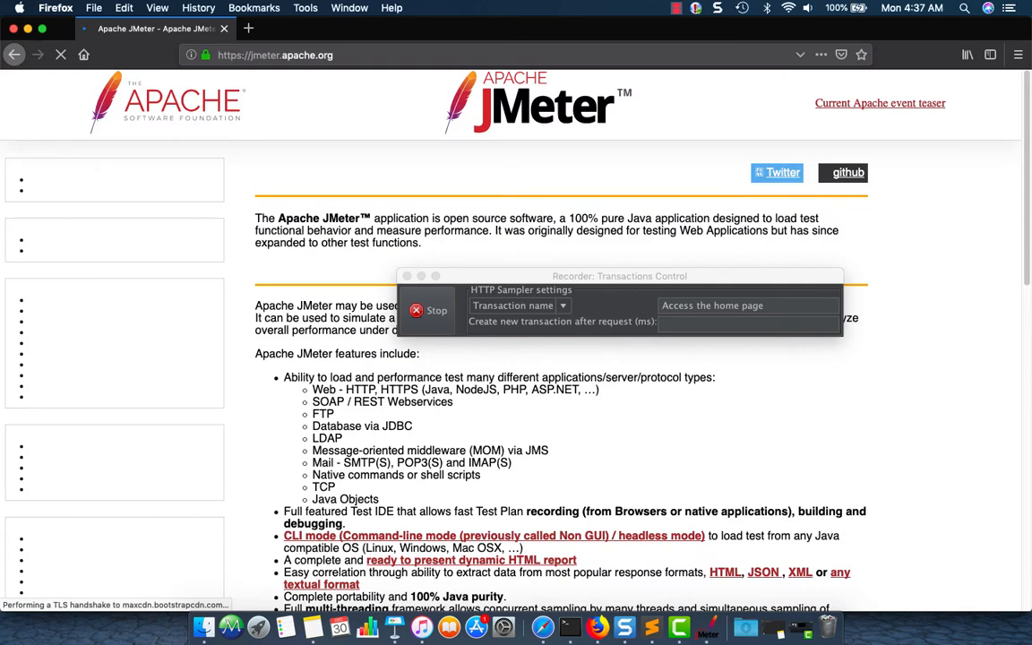
Switch to JMeter and check the Recording Controller under the Thread Group for recorded samples.
left_click(707, 631)
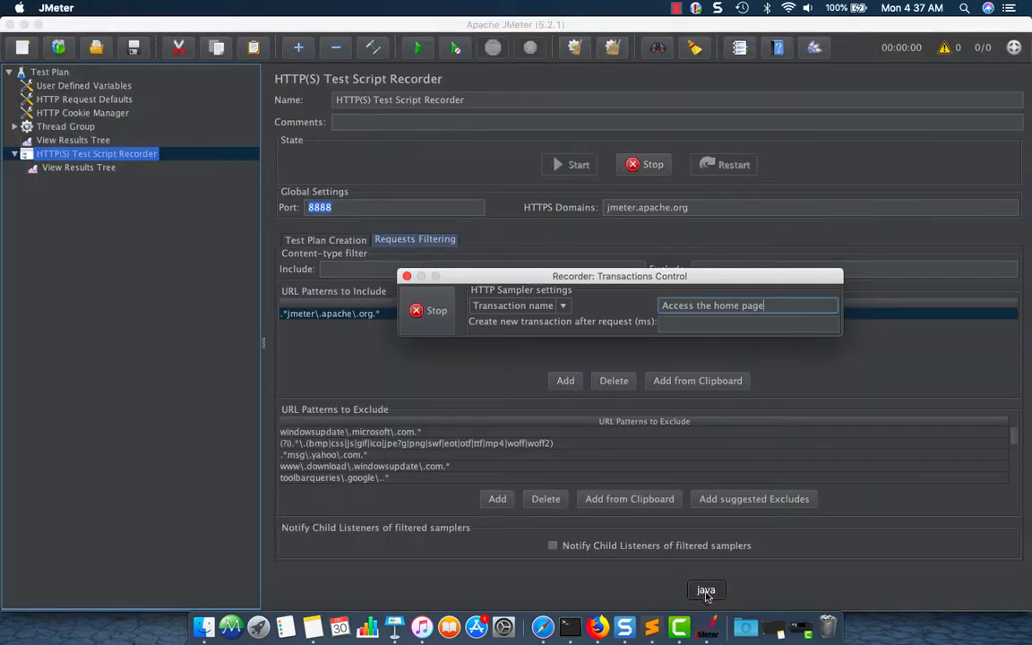
left_click(14, 127)
left_click(80, 143)
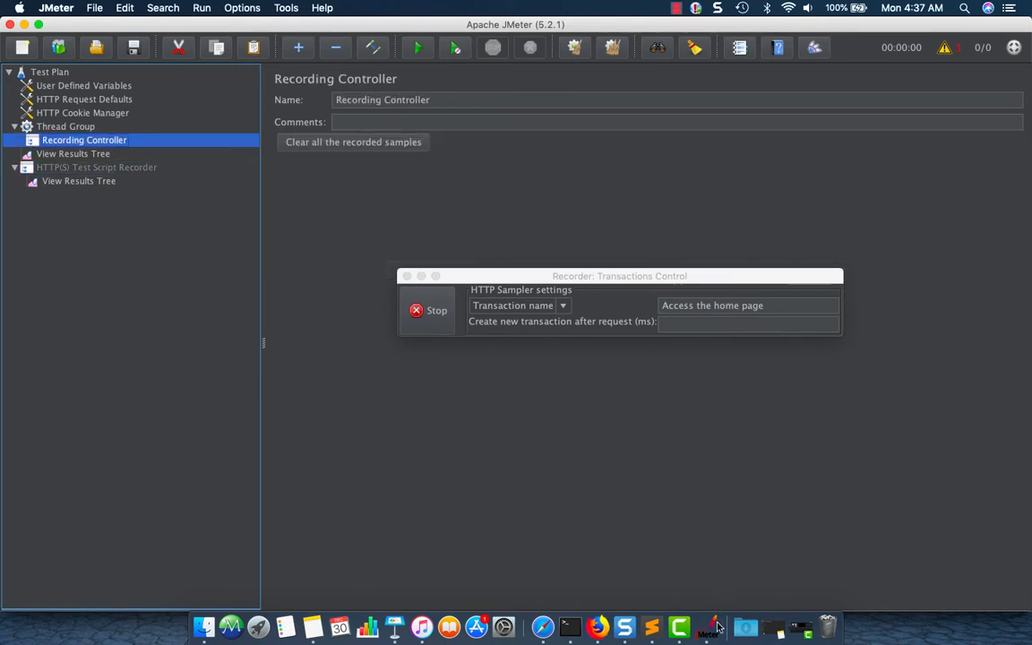
left_click(543, 628)
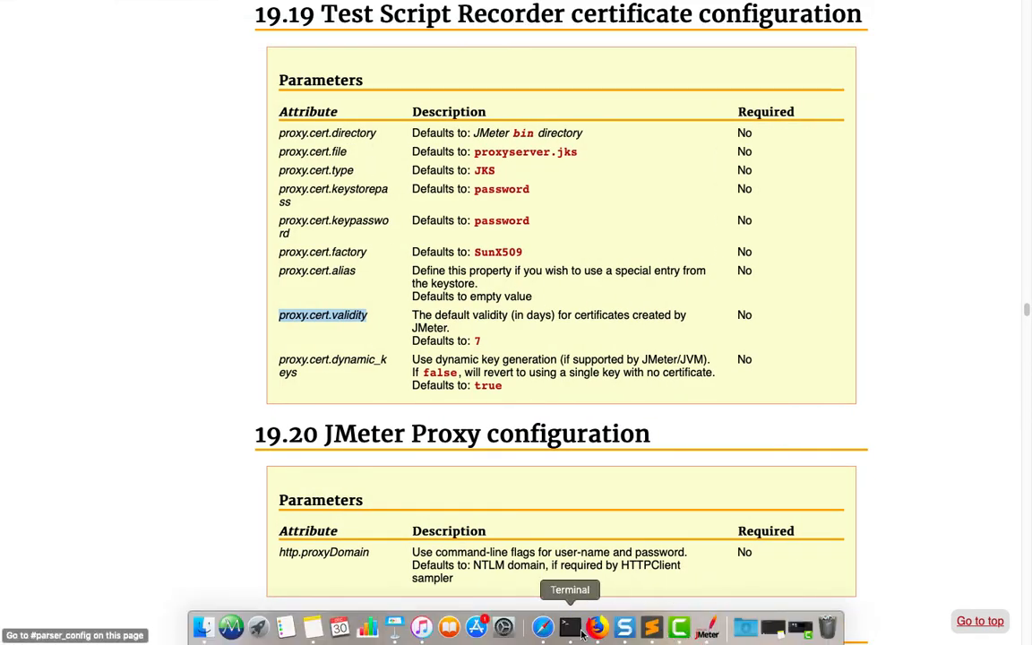
left_click(596, 627)
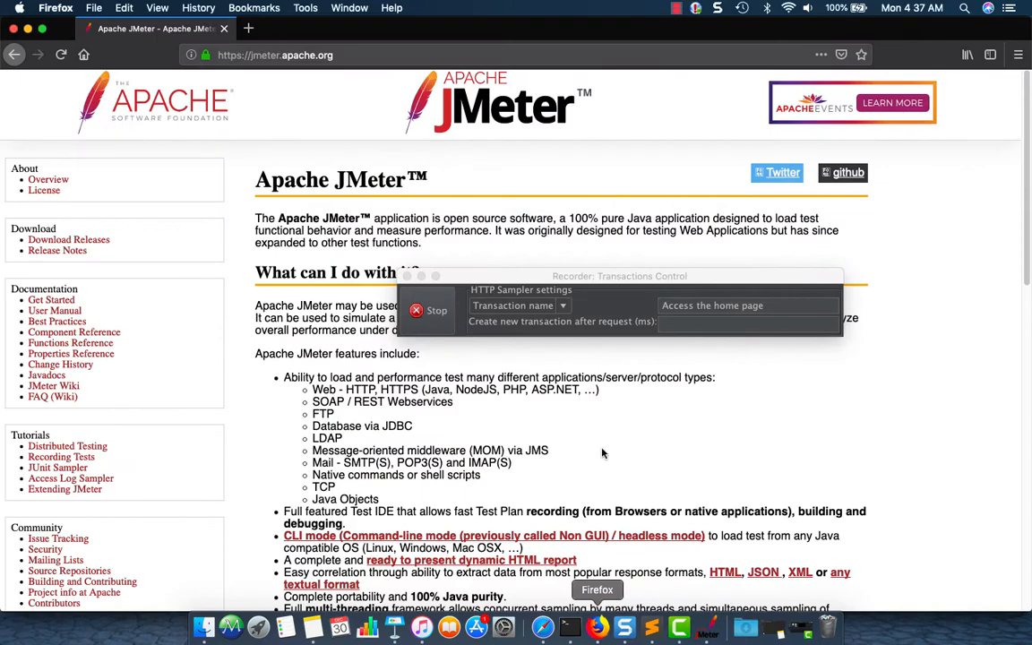
left_click(361, 56)
key("Return")
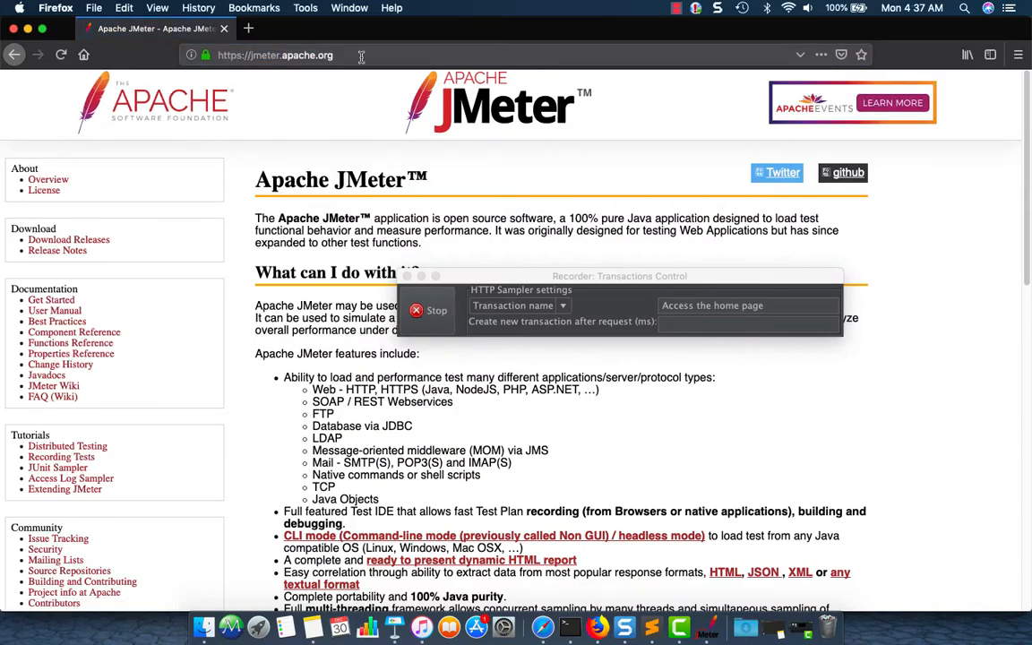
Switch to JMeter and examine the Thread Group and Recording Controller again for captured requests.
left_click(707, 627)
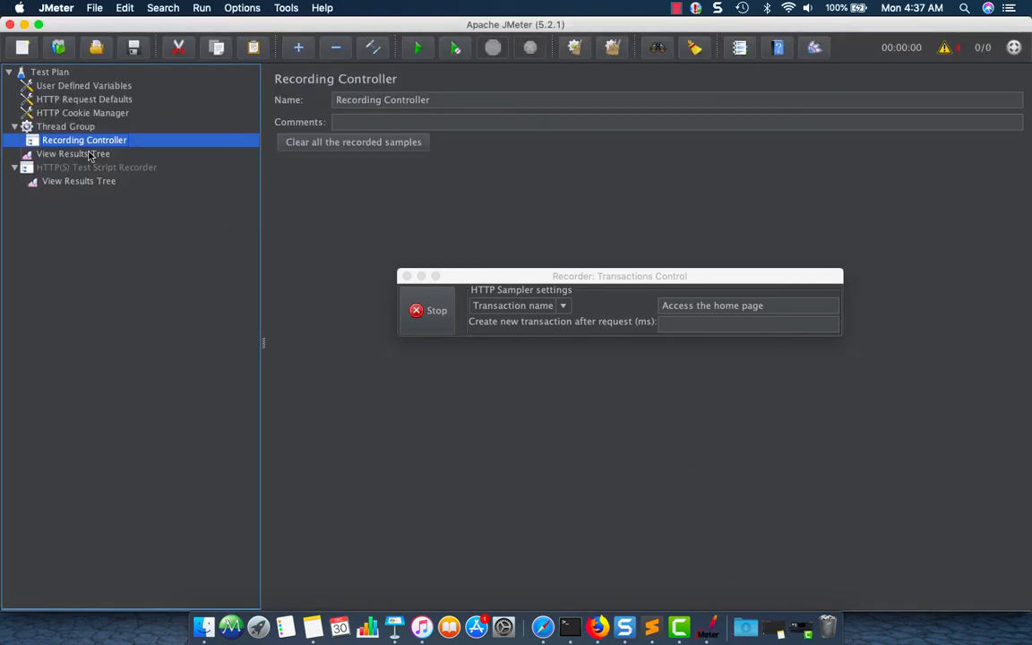
left_click(49, 126)
left_click(55, 140)
Delete the .*jmeter\.apache\.org.* include pattern from the HTTP(S) Test Script Recorder, then restart it and accept the root CA certificate notice.
left_click(61, 167)
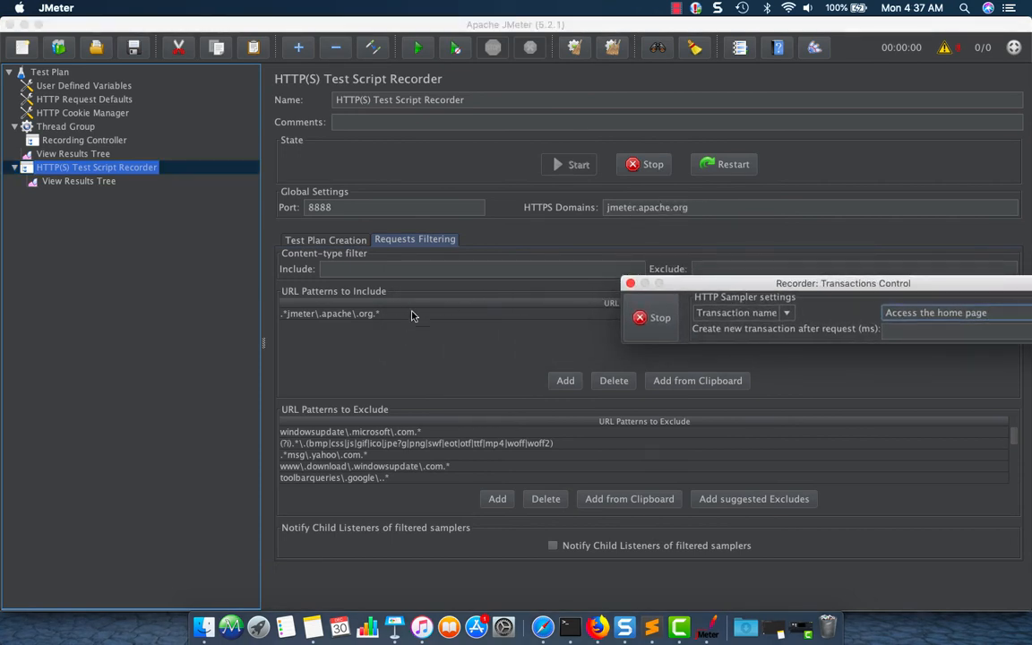
left_click(397, 319)
left_click(614, 383)
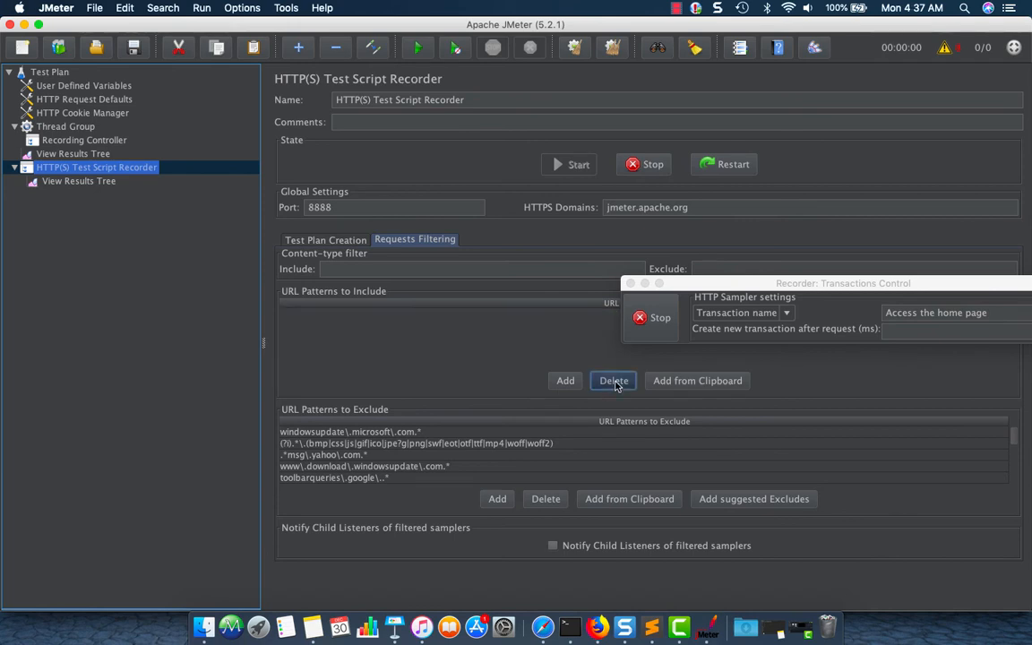
left_click(712, 167)
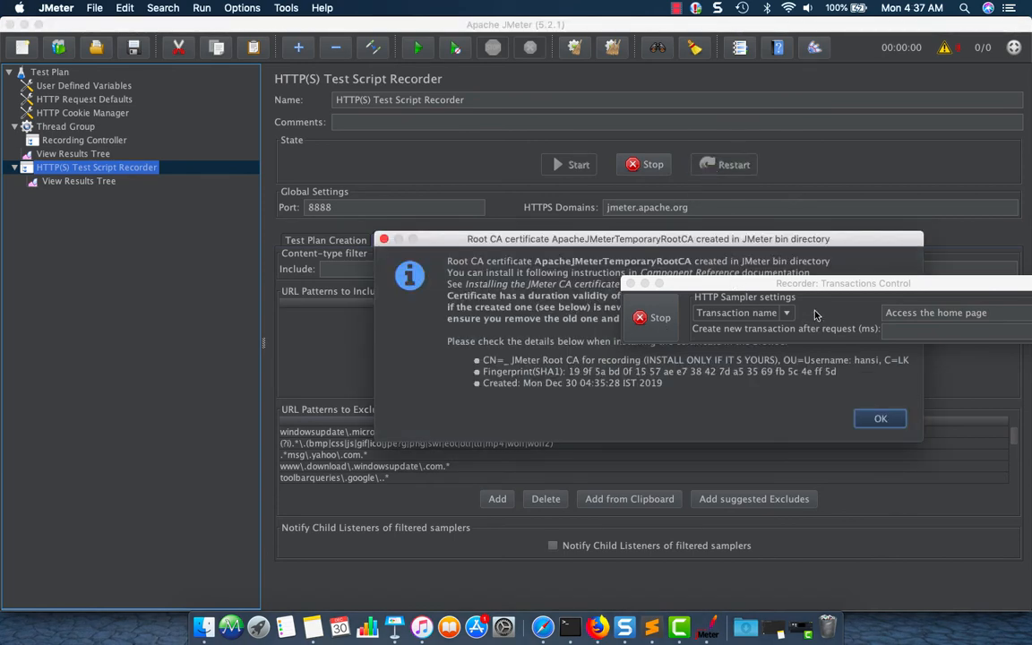
left_click(876, 421)
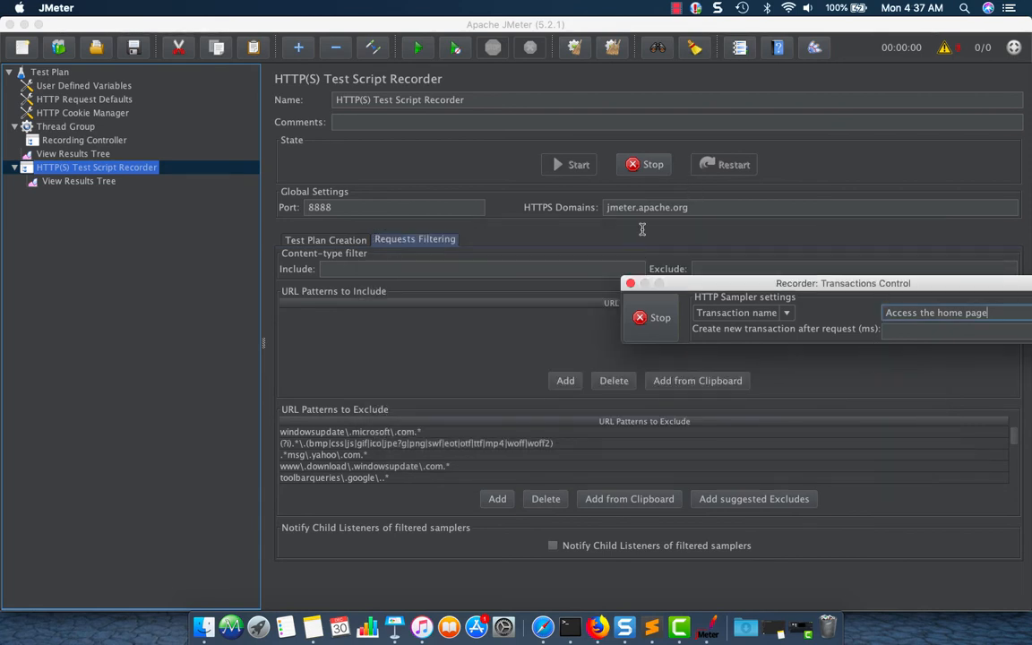
Stop the HTTP(S) Test Script Recorder, start it again and accept the root CA certificate notice.
left_click(650, 170)
left_click(650, 170)
left_click(573, 165)
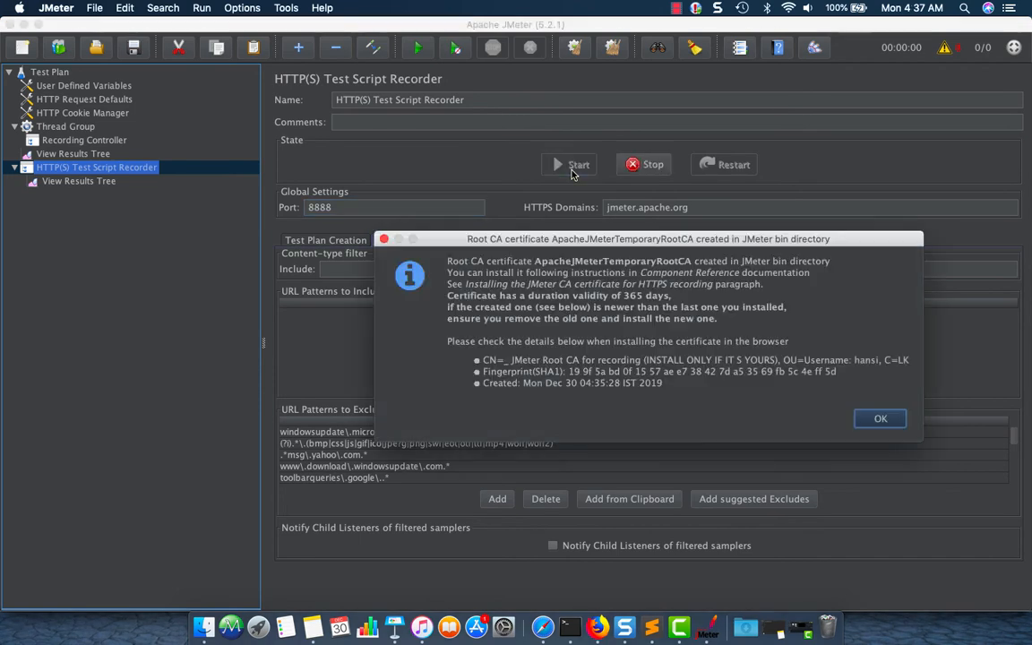
left_click(873, 419)
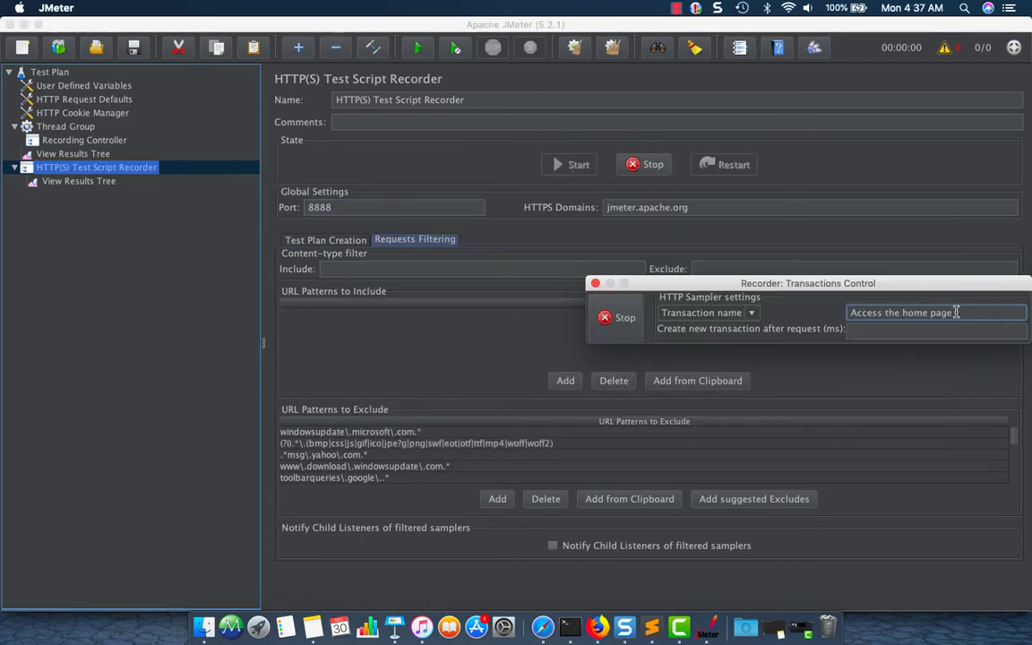
Switch to Firefox and reload the jmeter.apache.org home page with no include pattern set.
left_click(597, 626)
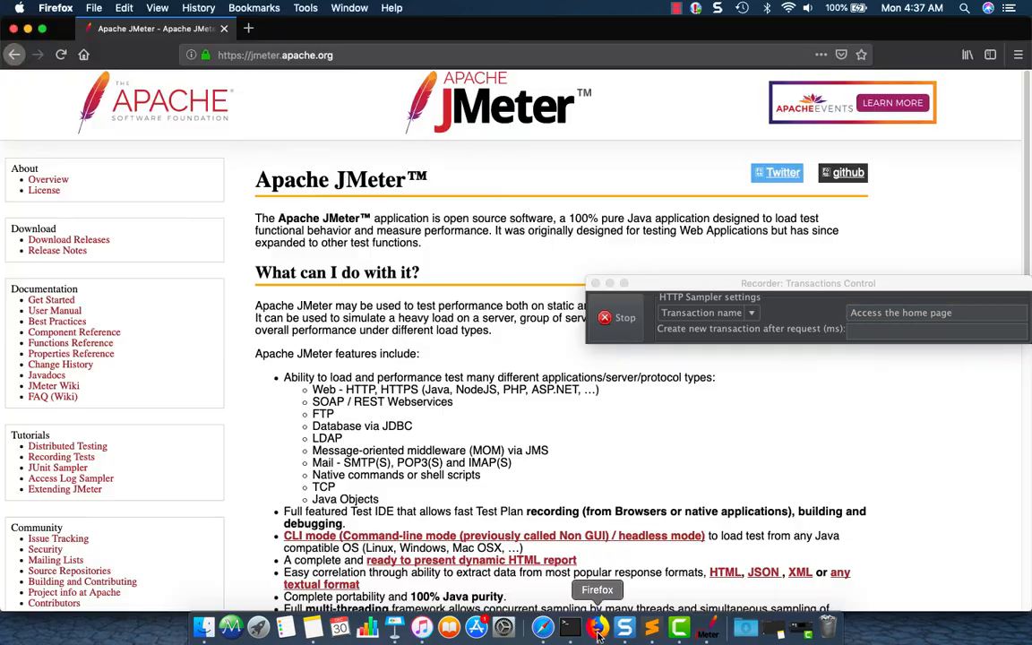
left_click(774, 57)
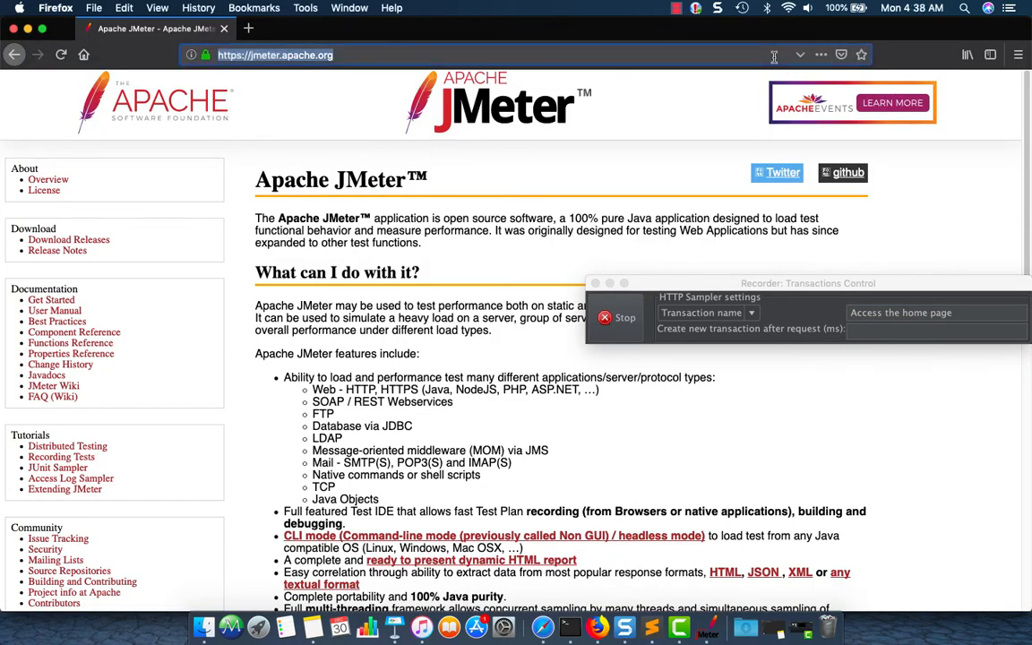
left_click(61, 55)
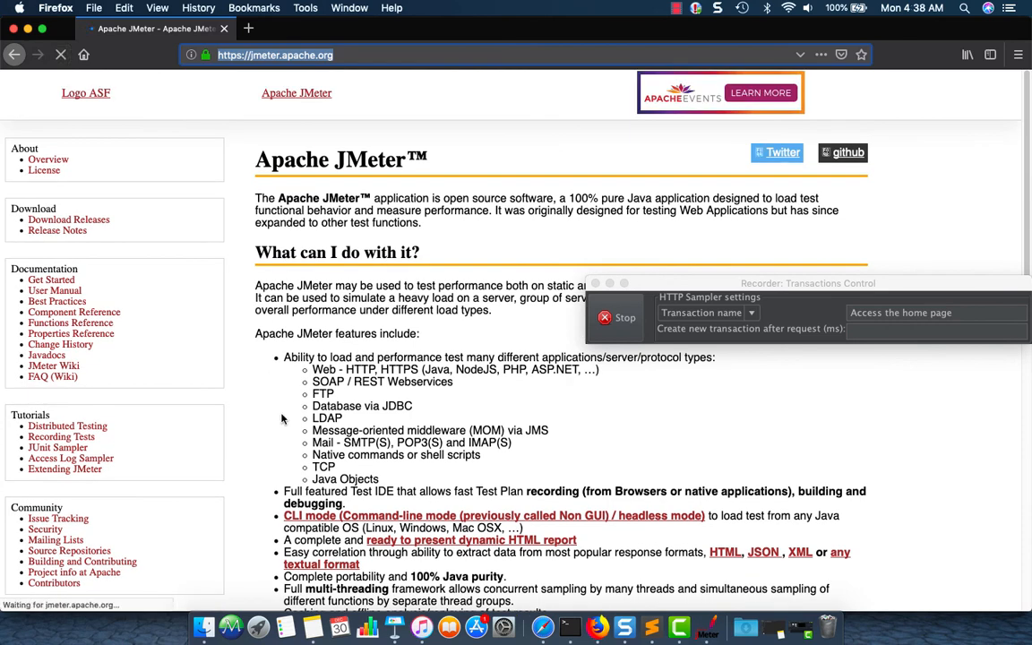
Switch to JMeter, expand the recorded home page transaction and examine the server names of its first two requests.
left_click(708, 628)
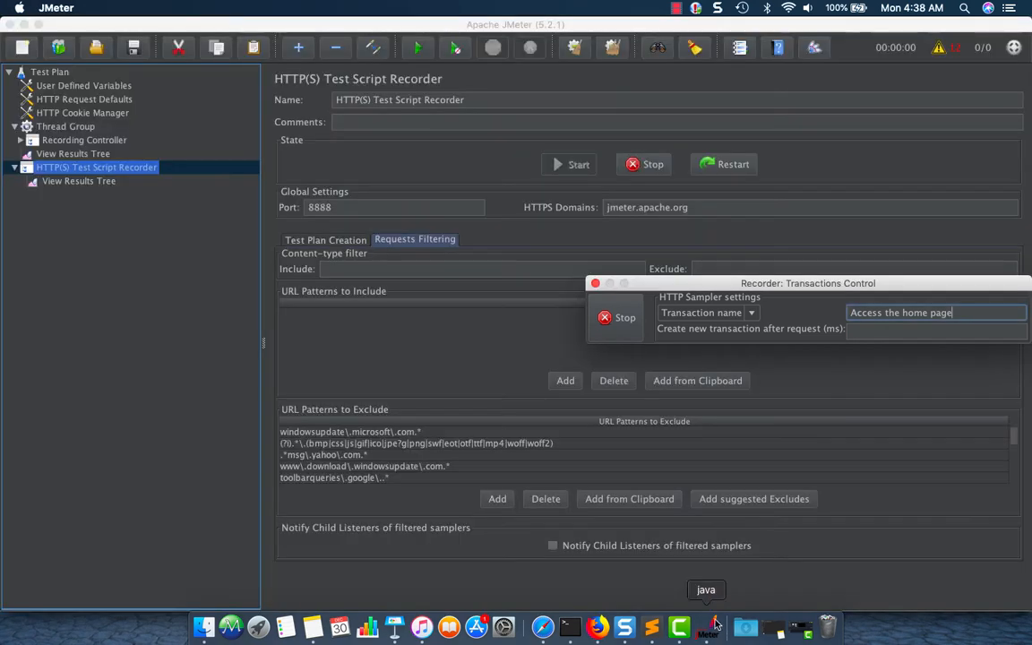
left_click(20, 142)
left_click(50, 155)
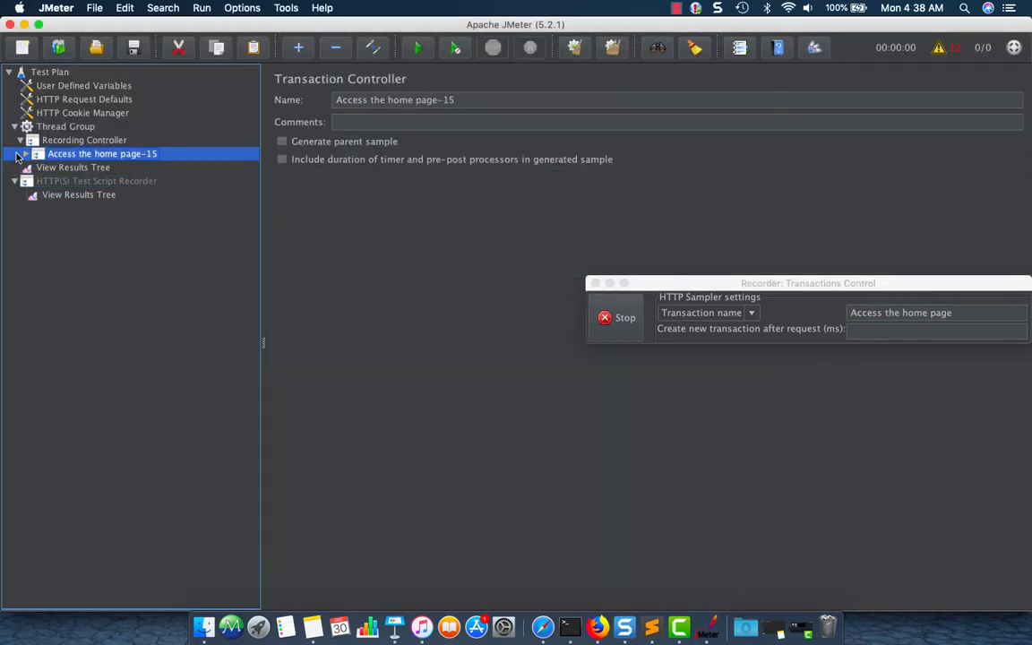
left_click(25, 154)
left_click(84, 169)
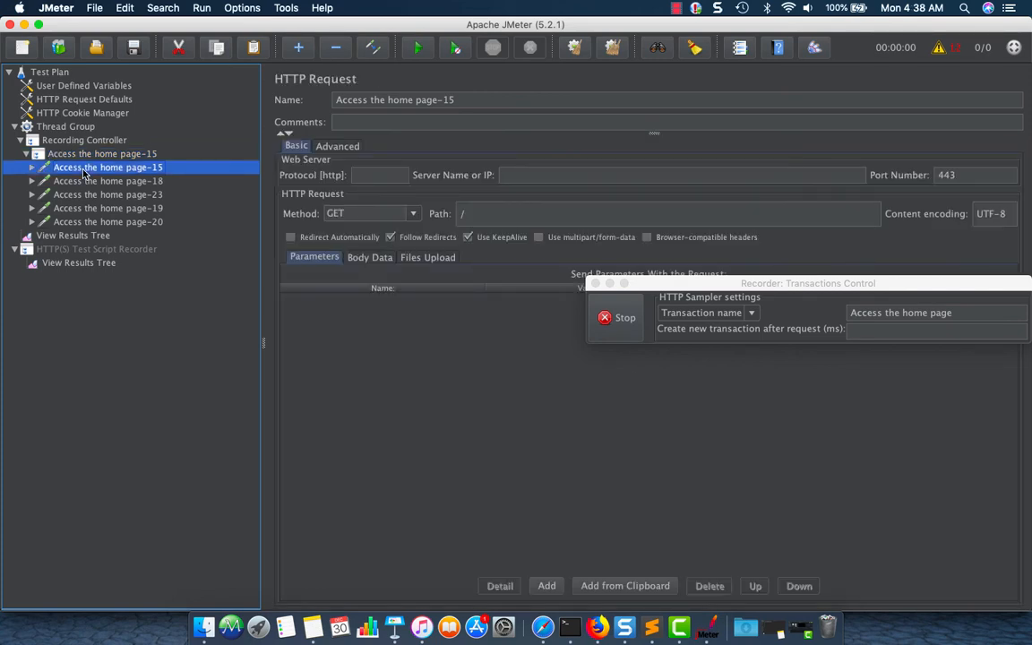
left_click(93, 182)
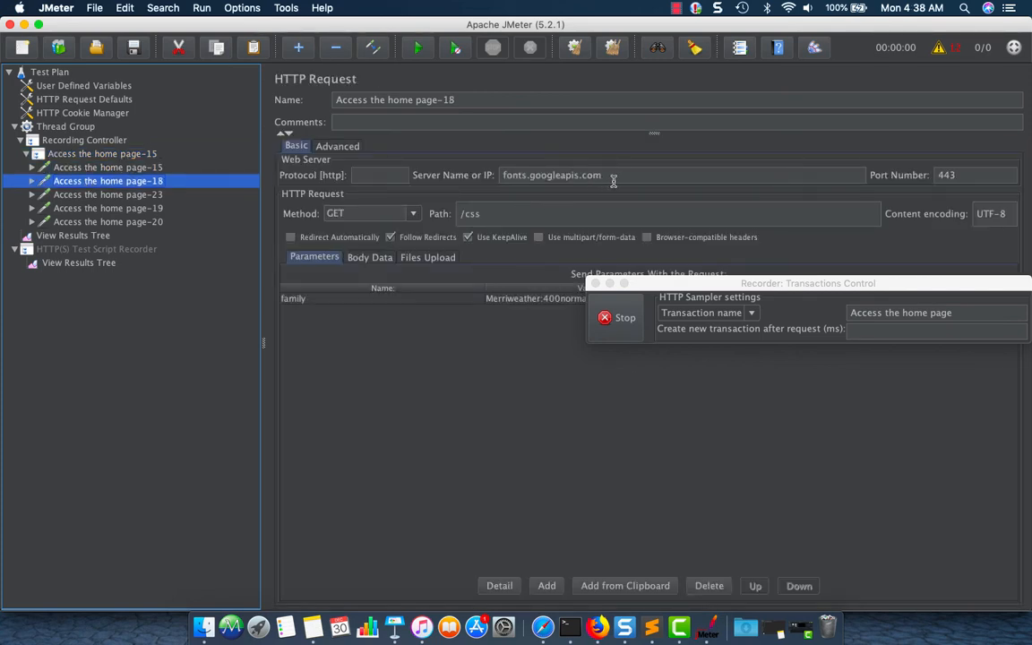
left_click(114, 168)
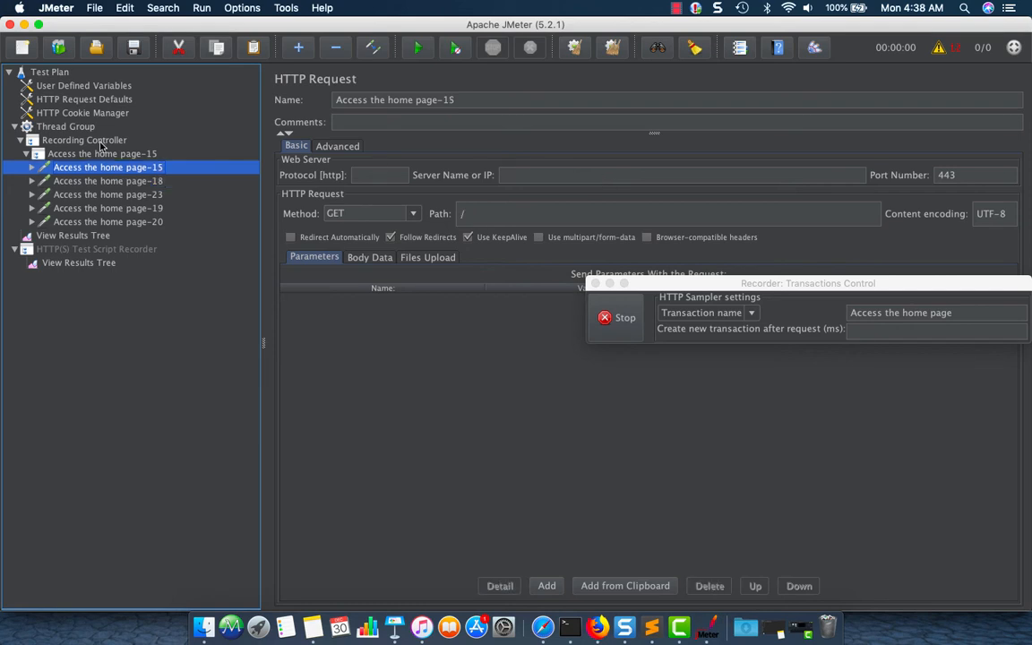
Copy the server name jmeter.apache.org from the HTTP Request Defaults.
left_click(70, 99)
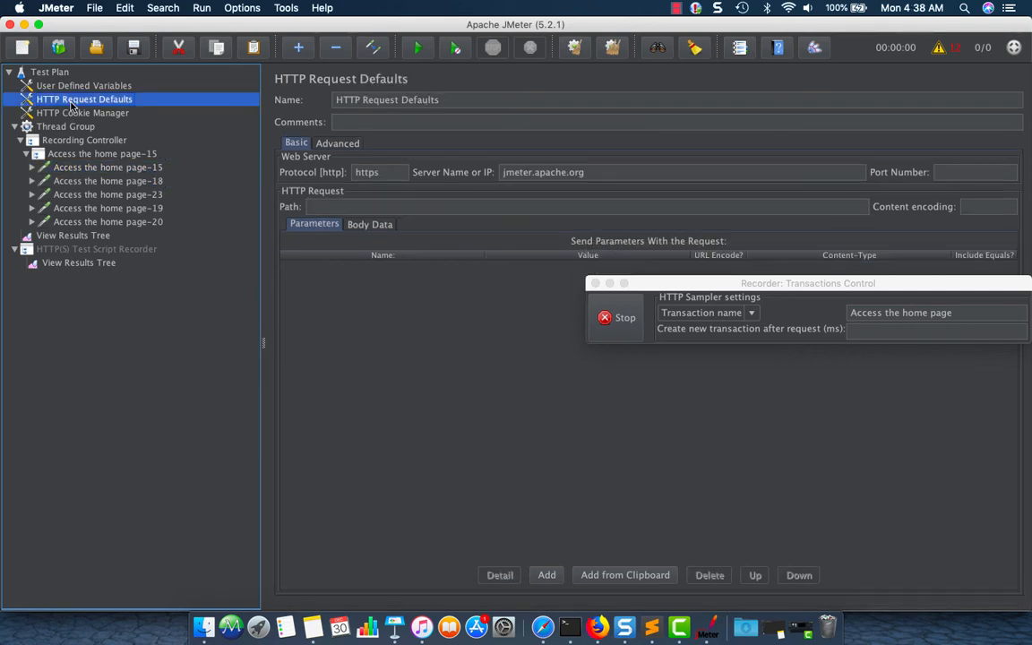
left_click_drag(589, 172, 407, 166)
key("super+c")
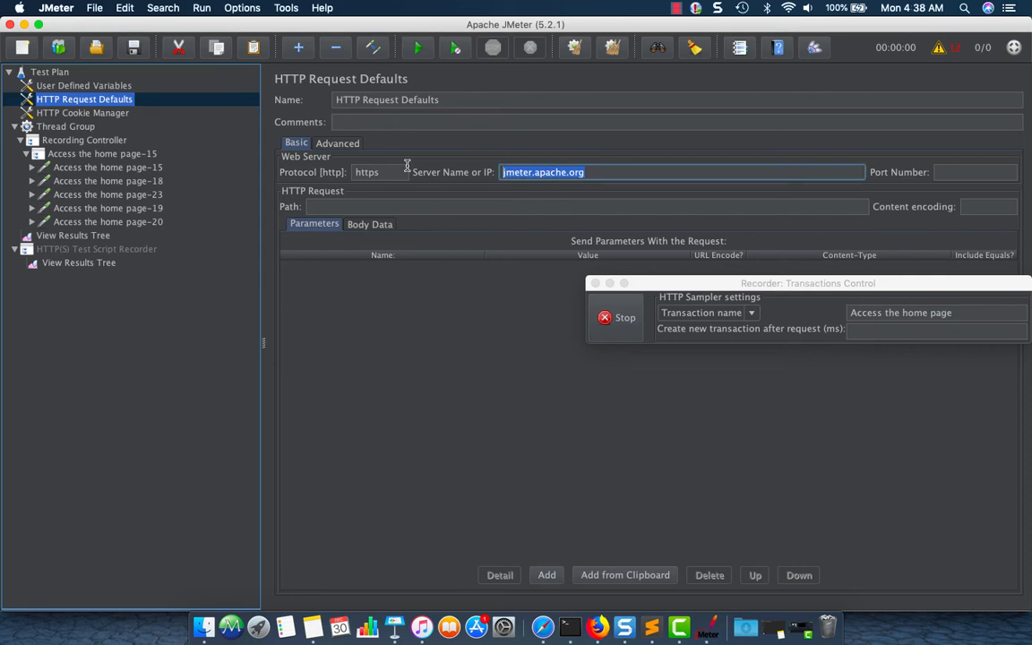
Stop the recorder and clear all the recorded samples from the Recording Controller.
left_click(626, 316)
left_click(622, 318)
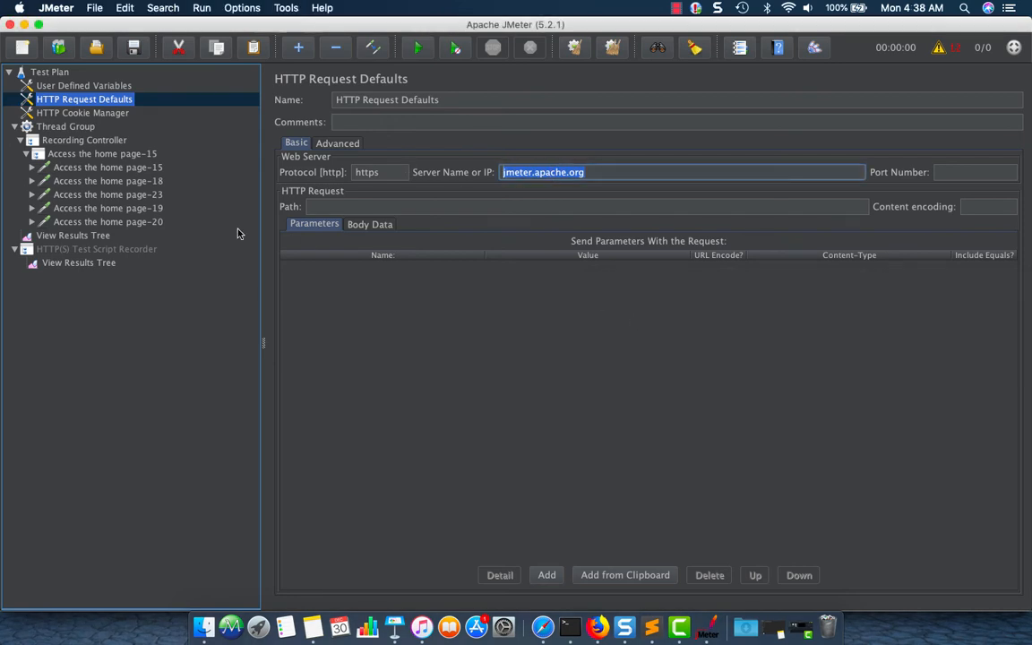
left_click(87, 140)
left_click(321, 142)
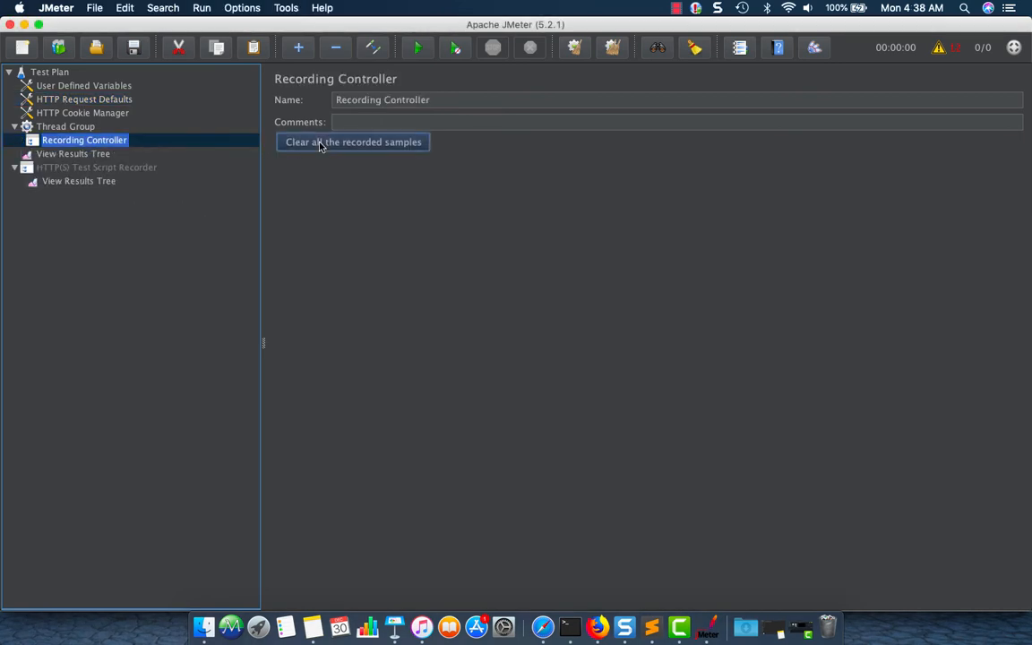
Add the URL include pattern .*jmeter\.apache\.org.* to the HTTP(S) Test Script Recorder, based on the copied server name.
left_click(96, 167)
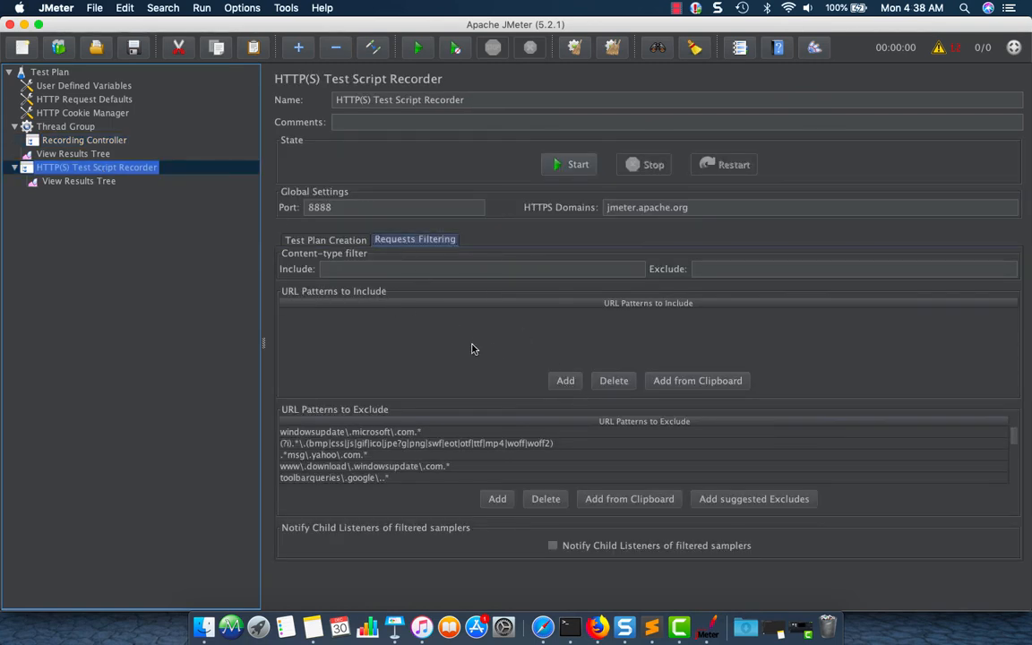
left_click(565, 382)
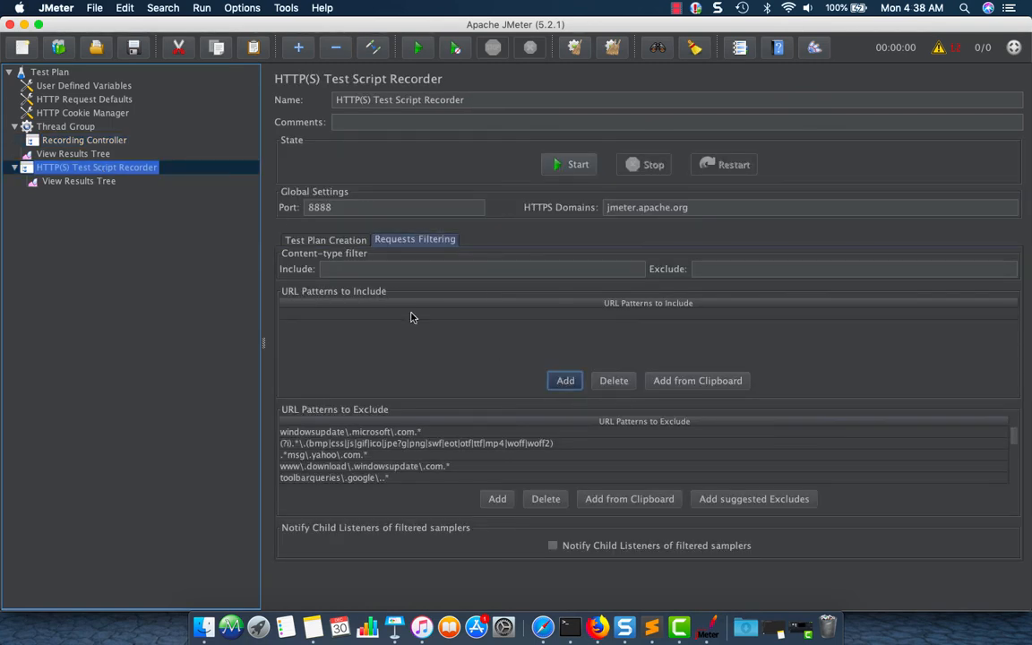
key("super+v")
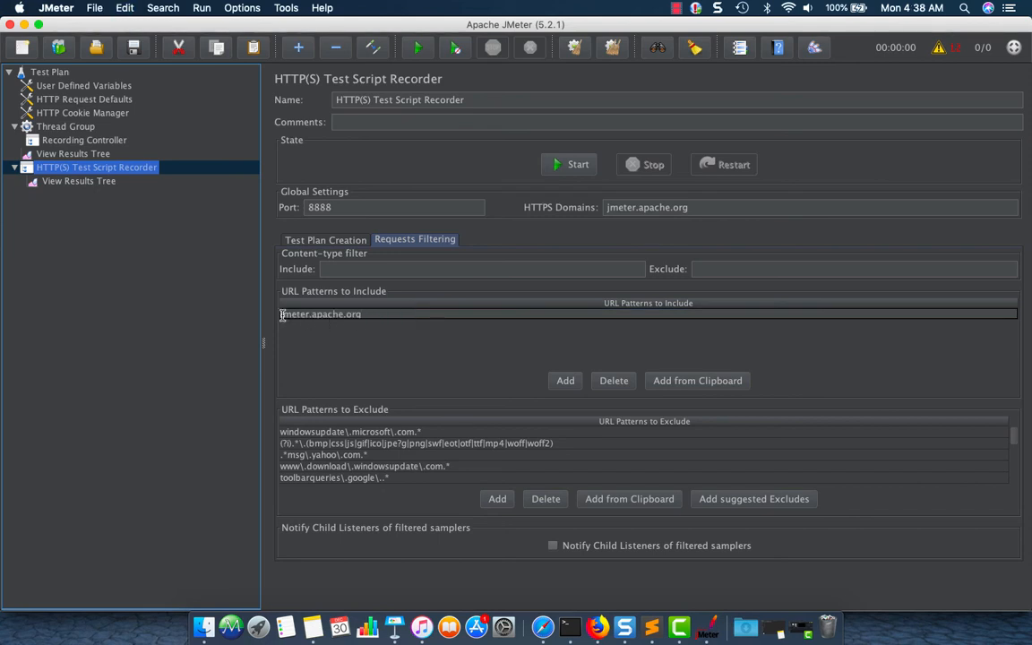
type(".*")
type("\\")
left_click(369, 313)
type("\\")
Start the HTTP(S) Test Script Recorder, accept the root CA certificate notice and switch to Firefox.
left_click(572, 174)
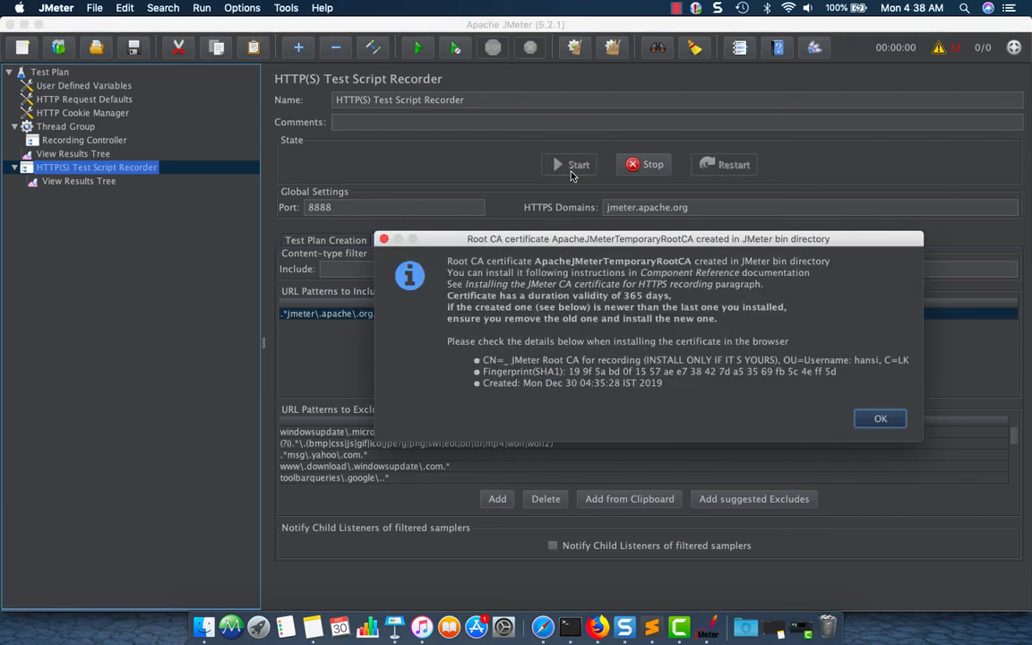
left_click(887, 419)
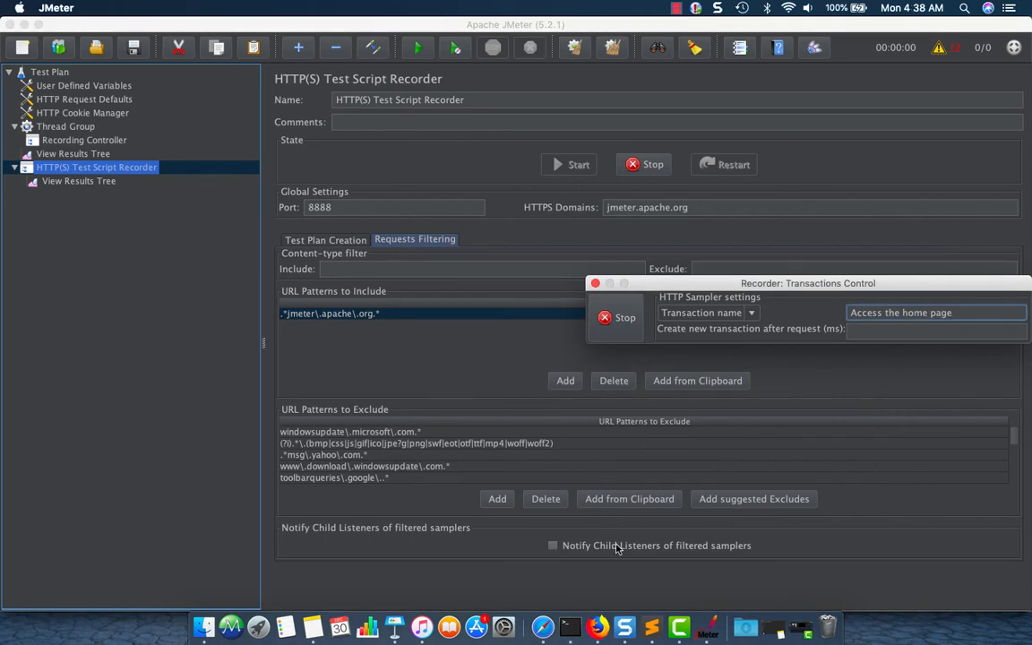
left_click(610, 632)
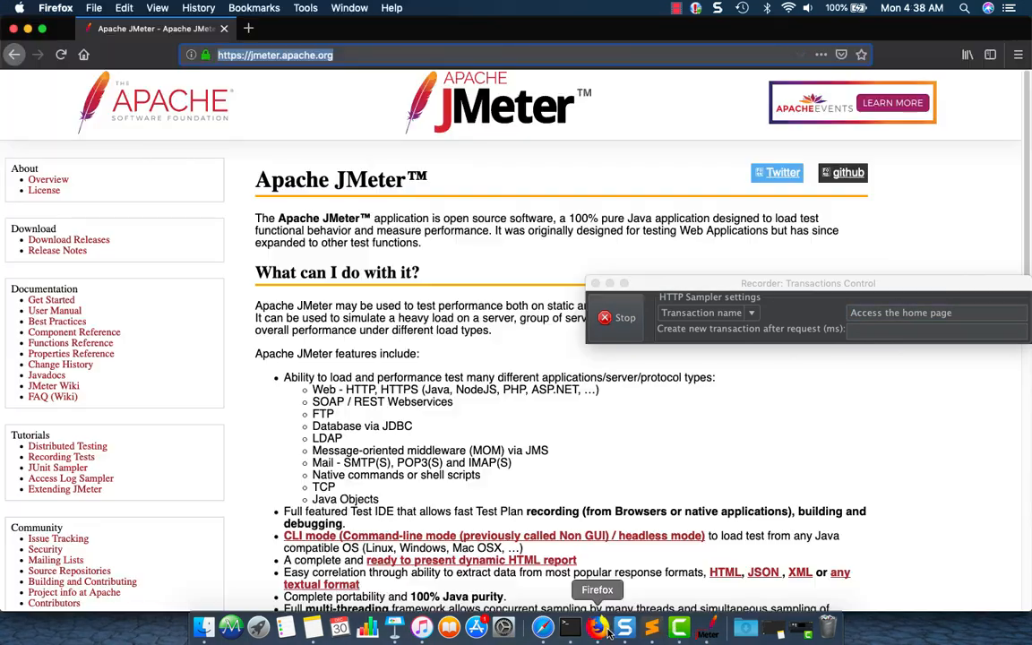
Reload the jmeter.apache.org home page to record it, and switch to JMeter to expand the Recording Controller.
left_click(62, 54)
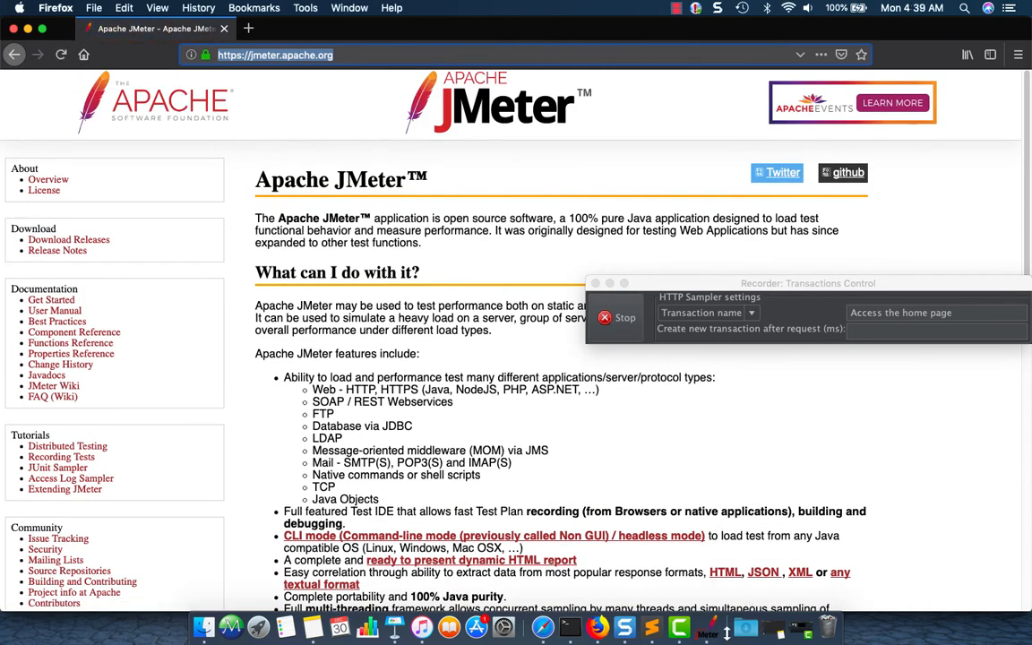
left_click(708, 629)
left_click(20, 141)
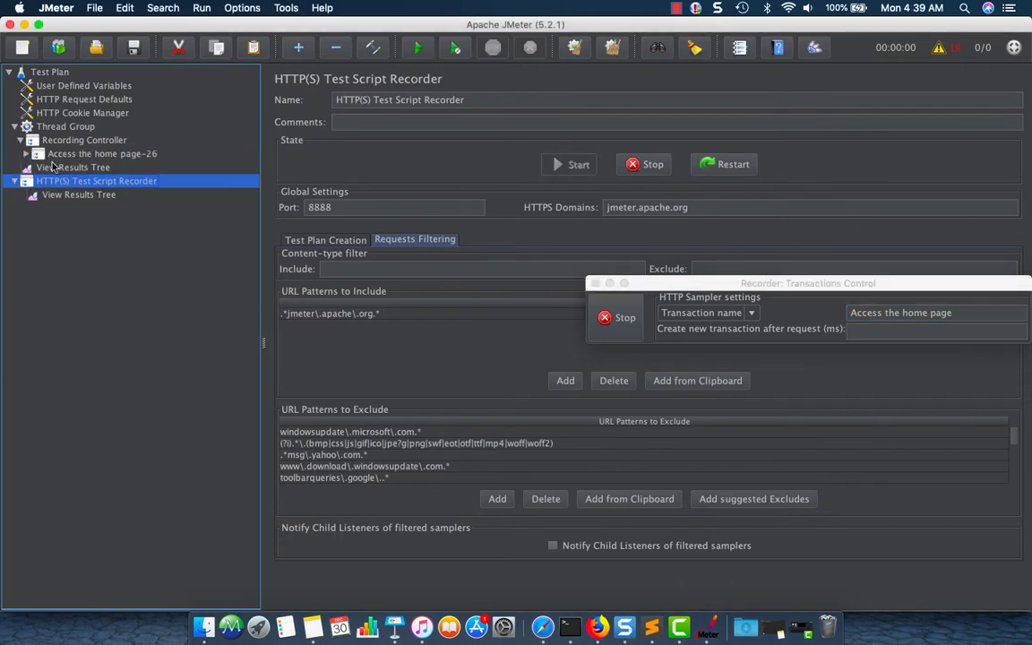
Examine the paths of the HTTP requests recorded under the home page transaction in the Recording Controller.
left_click(67, 153)
left_click(25, 153)
left_click(70, 168)
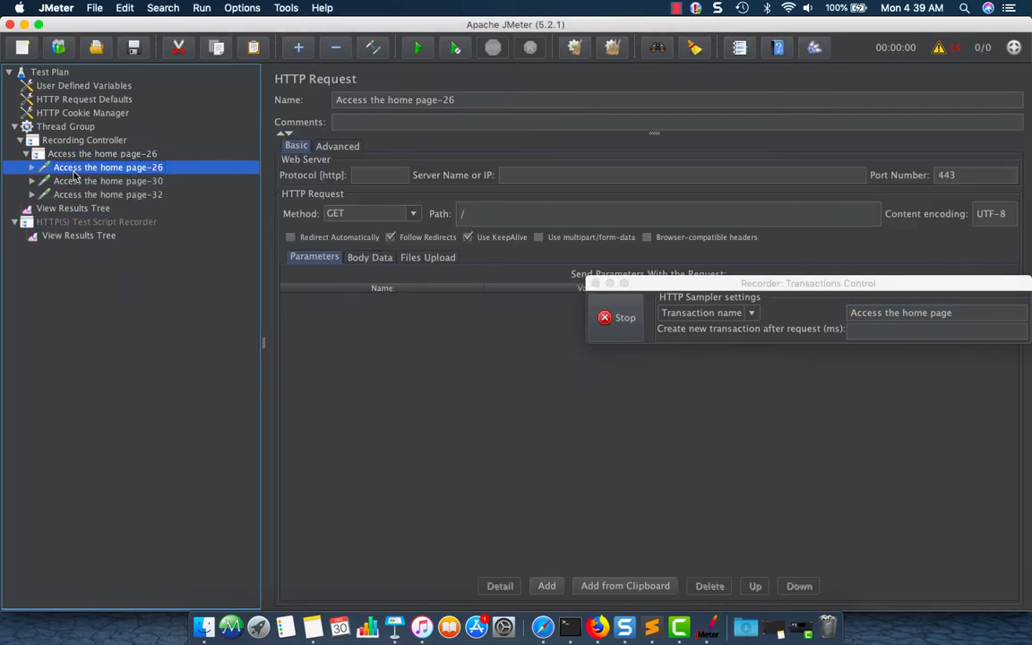
left_click(77, 181)
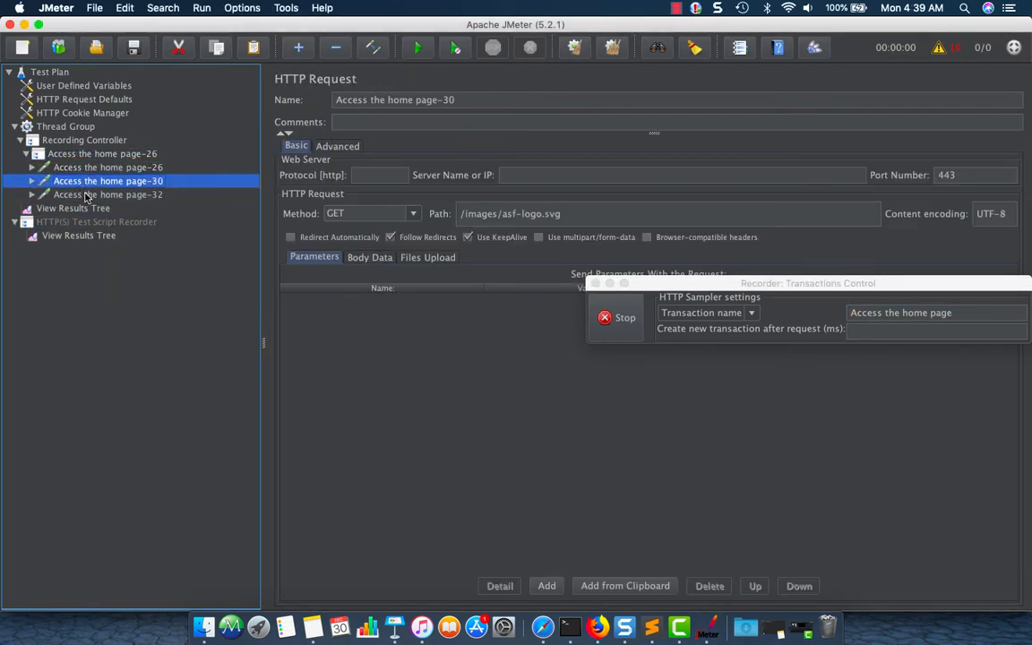
key("Down")
key("Up")
key("Up")
key("Down")
key("Down")
left_click_drag(558, 215, 510, 215)
left_click(103, 154)
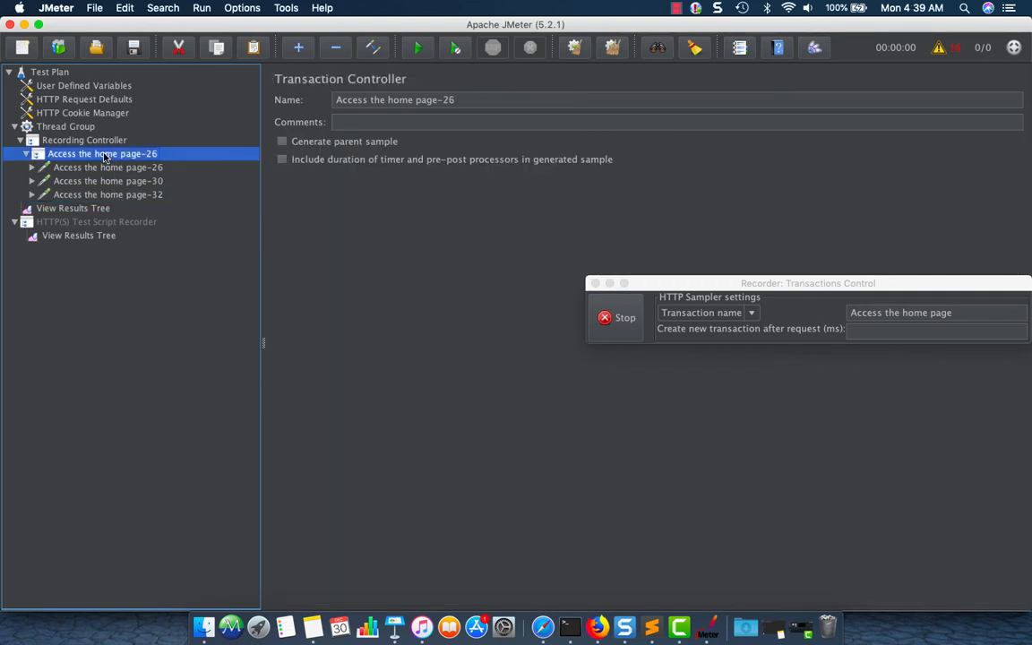
Stop the recorder and clear all the recorded samples from the Recording Controller.
left_click(620, 318)
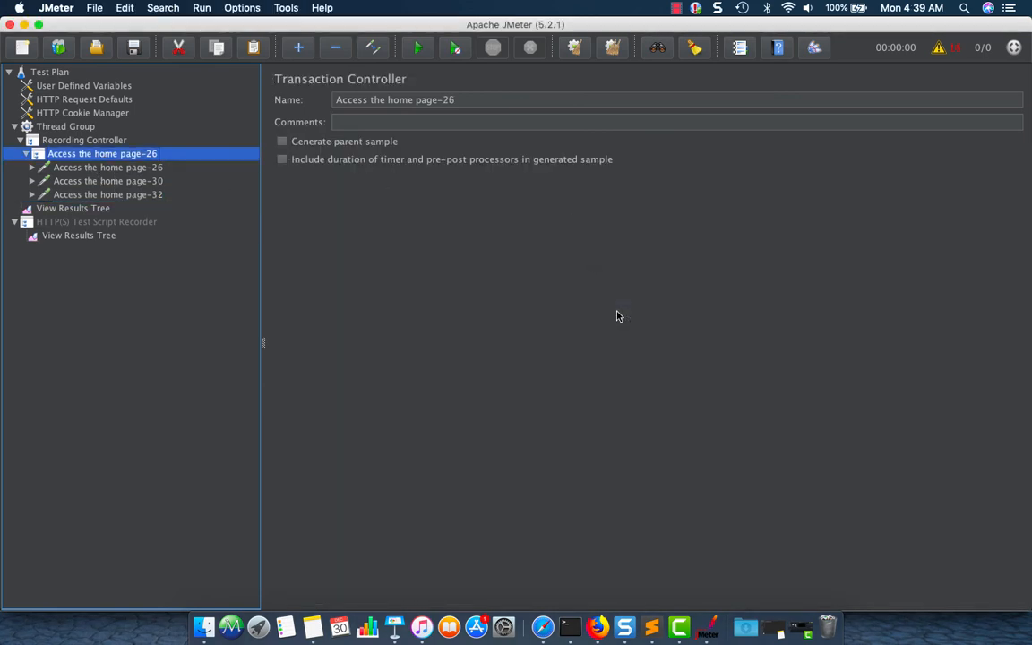
left_click(105, 141)
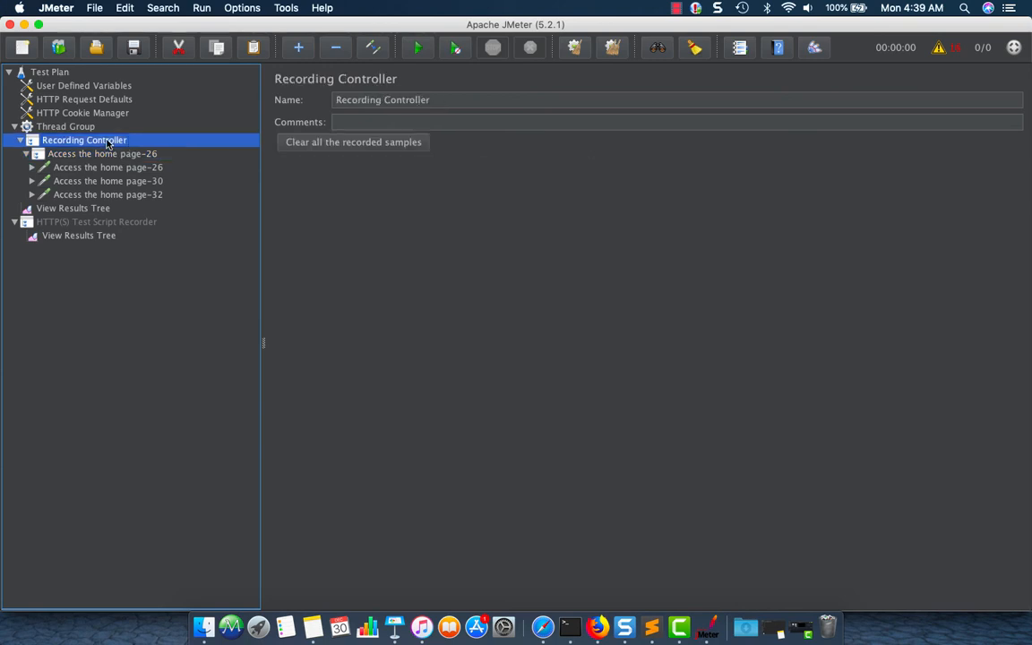
left_click(330, 147)
Add the URL exclude pattern .*\.svg to the request filtering of the HTTP(S) Test Script Recorder.
left_click(65, 166)
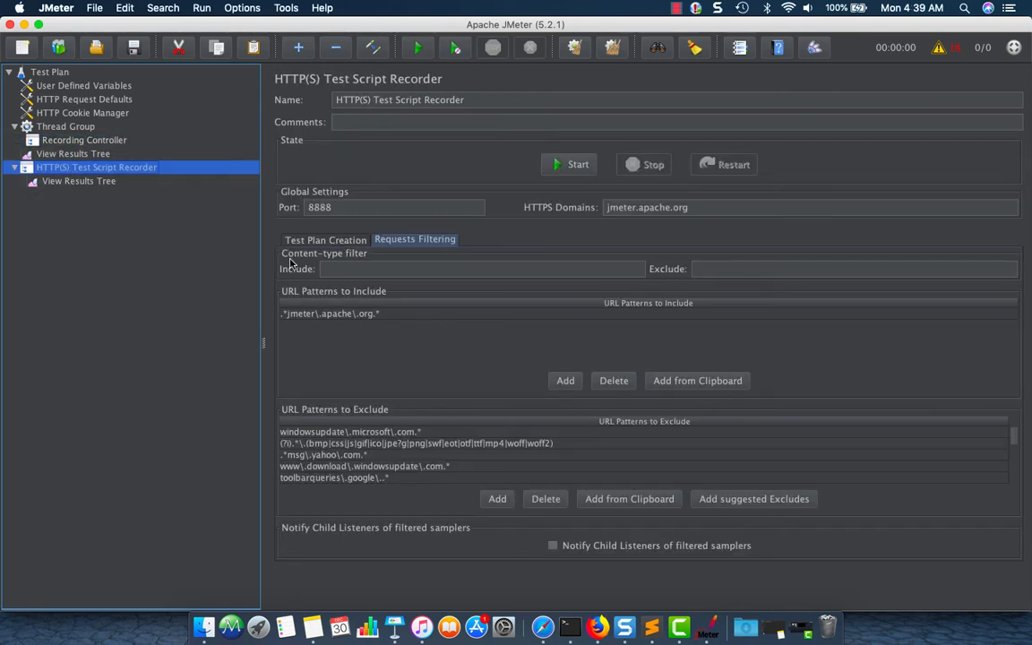
scroll(447, 453, "down", 10)
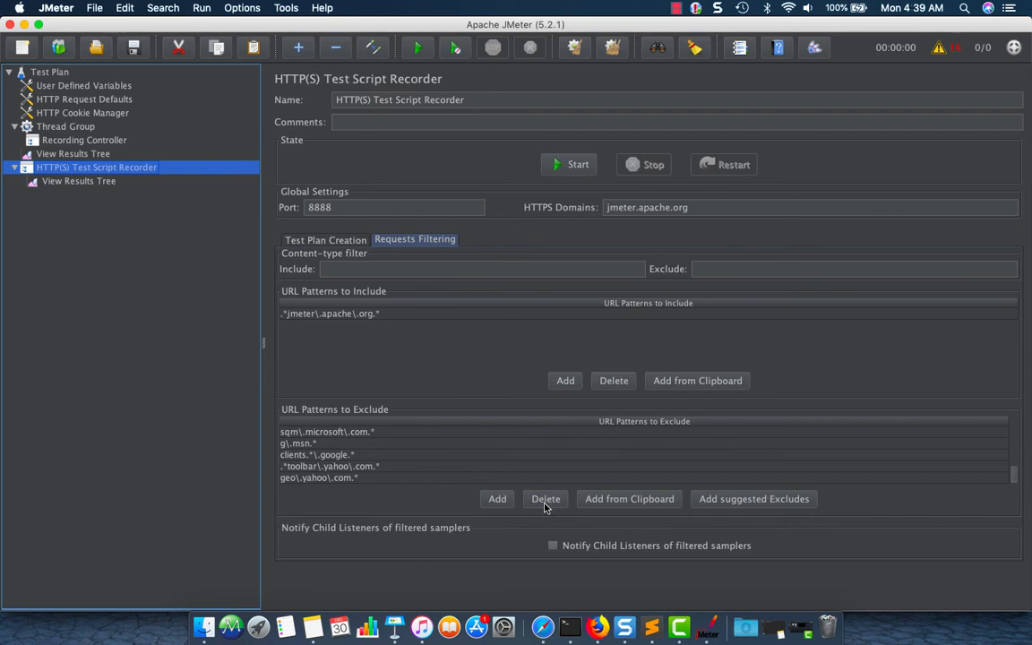
left_click(501, 501)
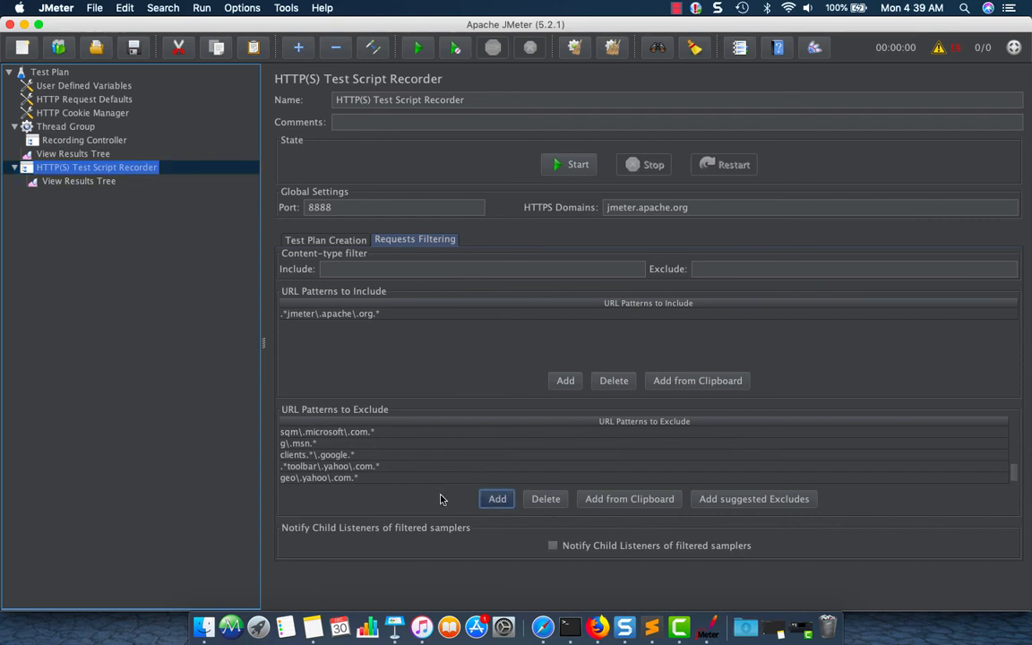
left_click(437, 467)
scroll(437, 467, "up", 3)
scroll(437, 468, "down", 3)
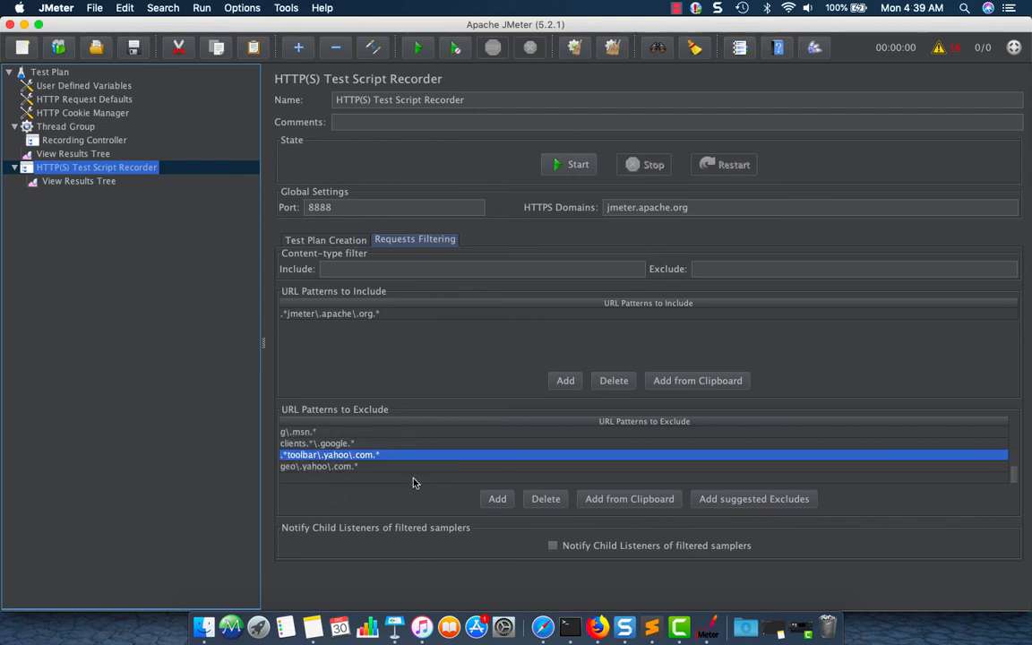
double_click(413, 479)
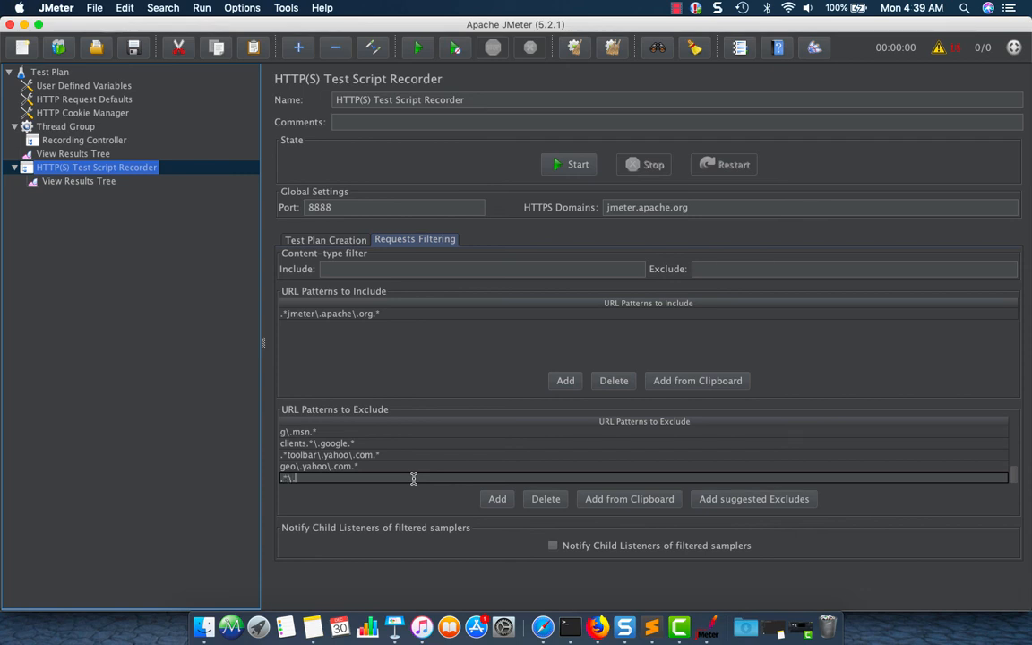
type(".*\\.svg")
Start the HTTP(S) Test Script Recorder, accept the root CA certificate notice and switch to Firefox.
left_click(570, 164)
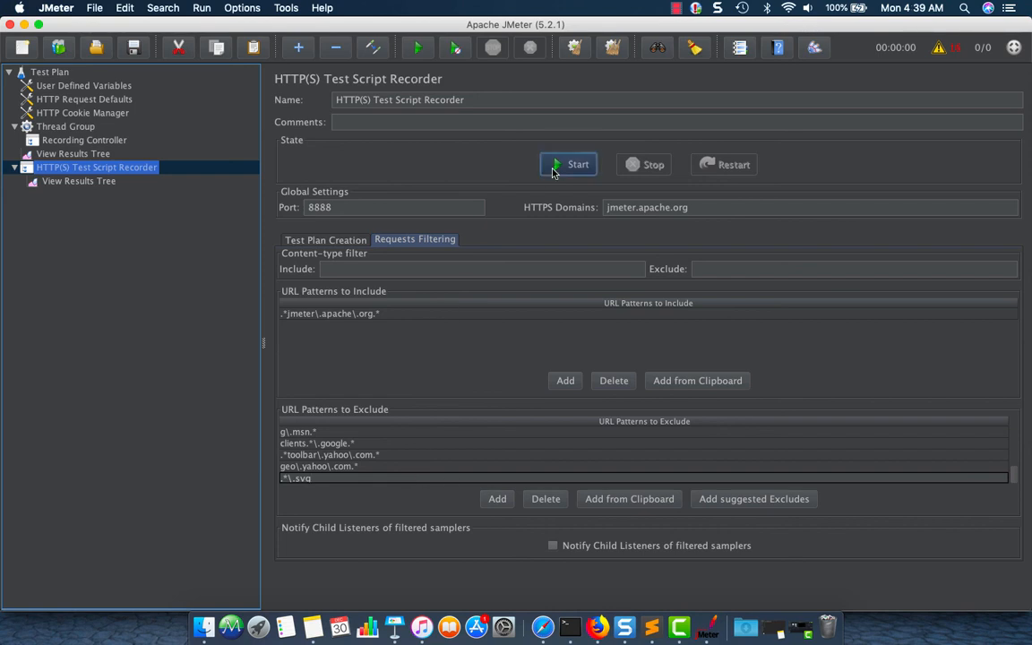
left_click(880, 418)
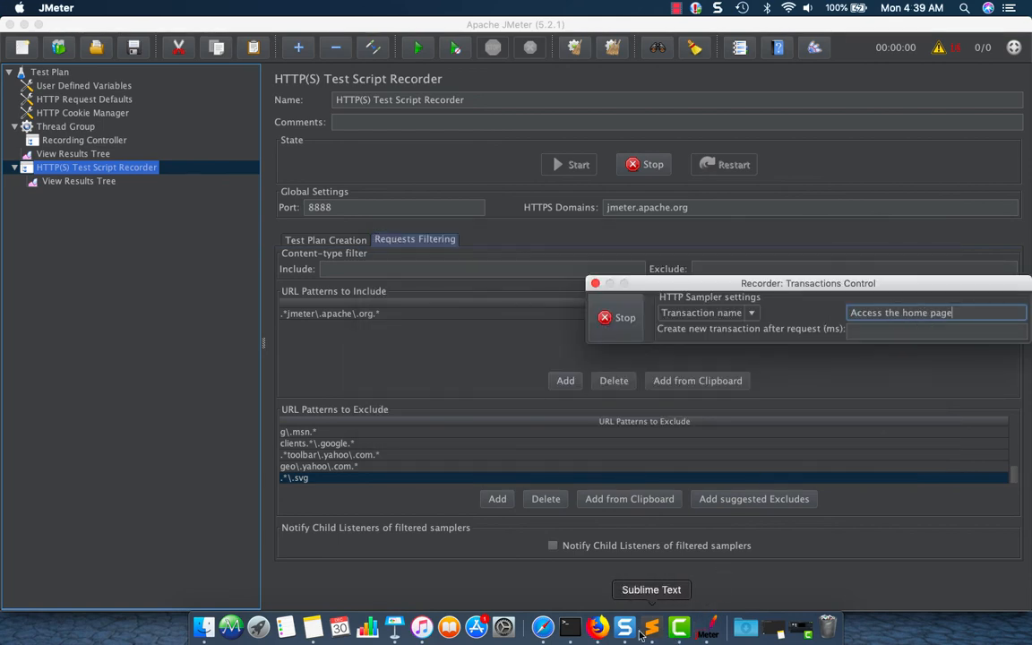
left_click(598, 628)
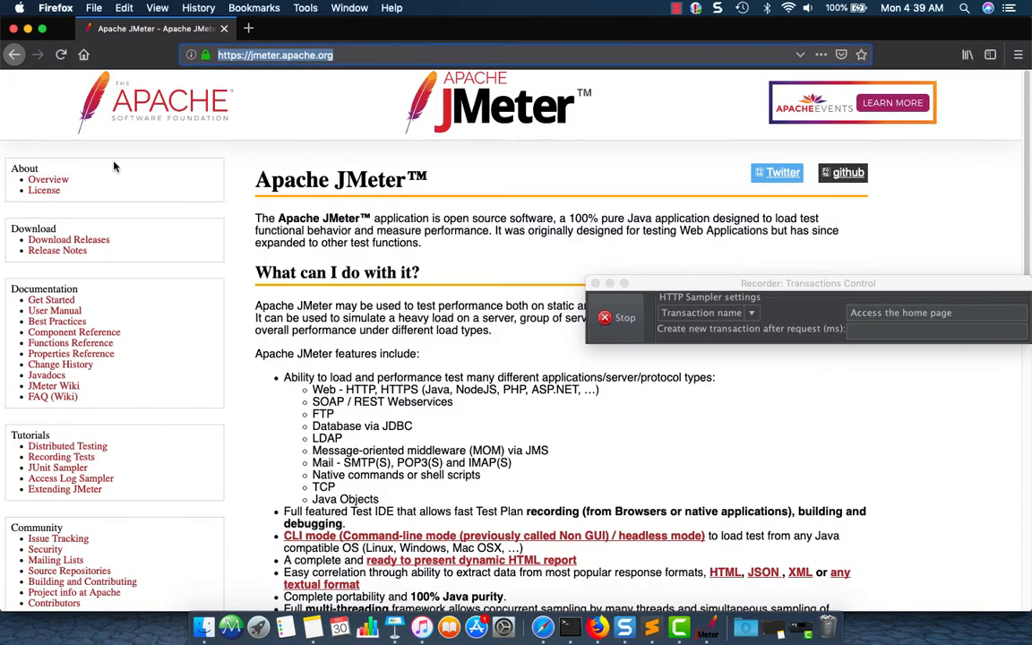
Reload the jmeter.apache.org home page and inspect its recorded HTTP request in JMeter.
left_click(61, 54)
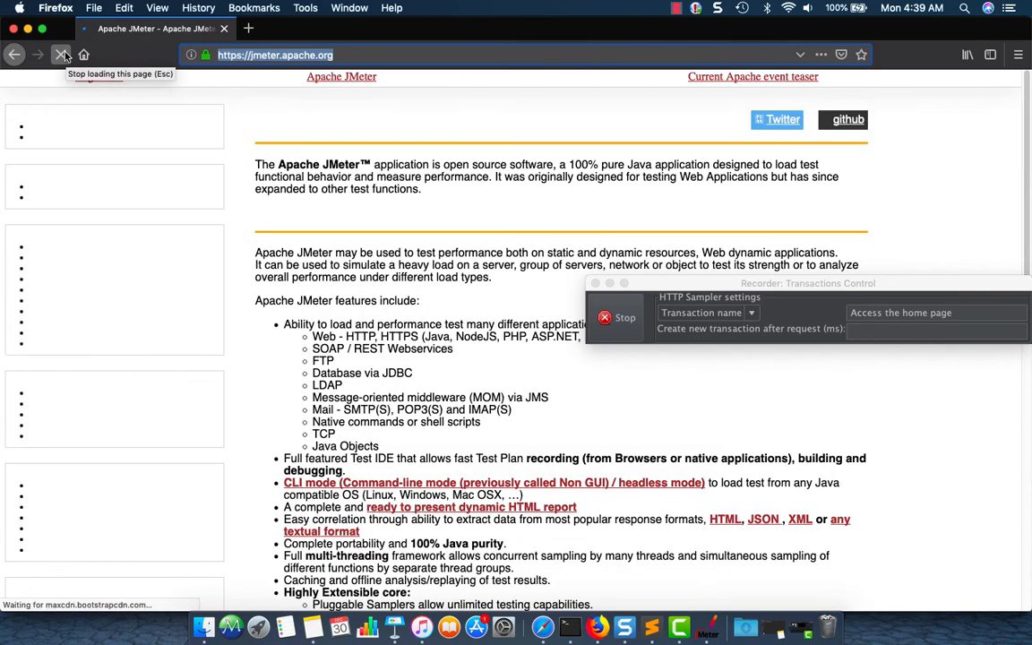
left_click(707, 627)
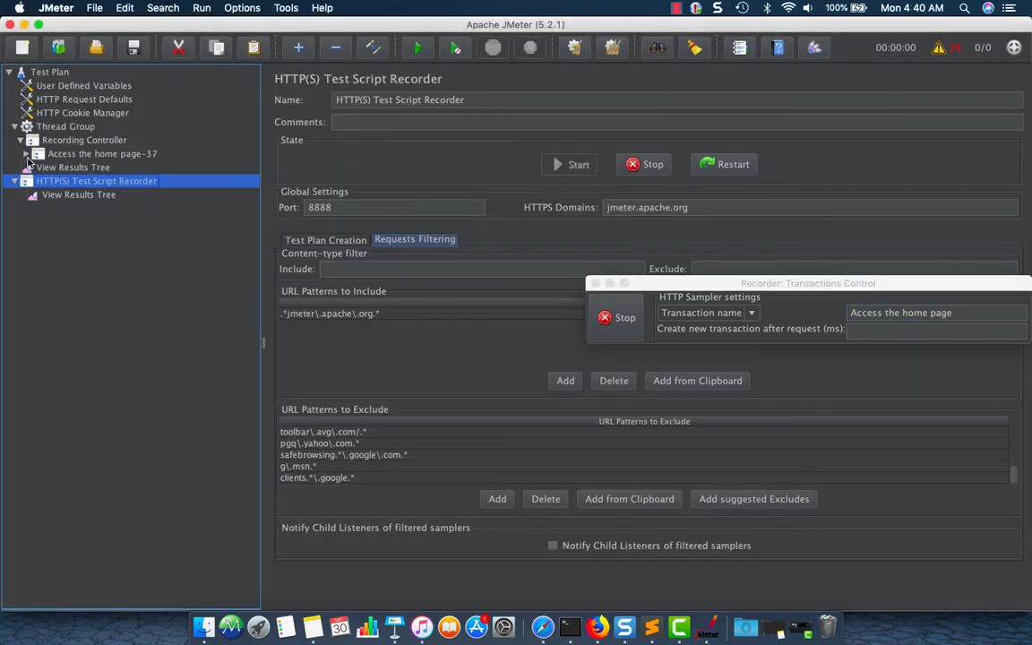
left_click(76, 171)
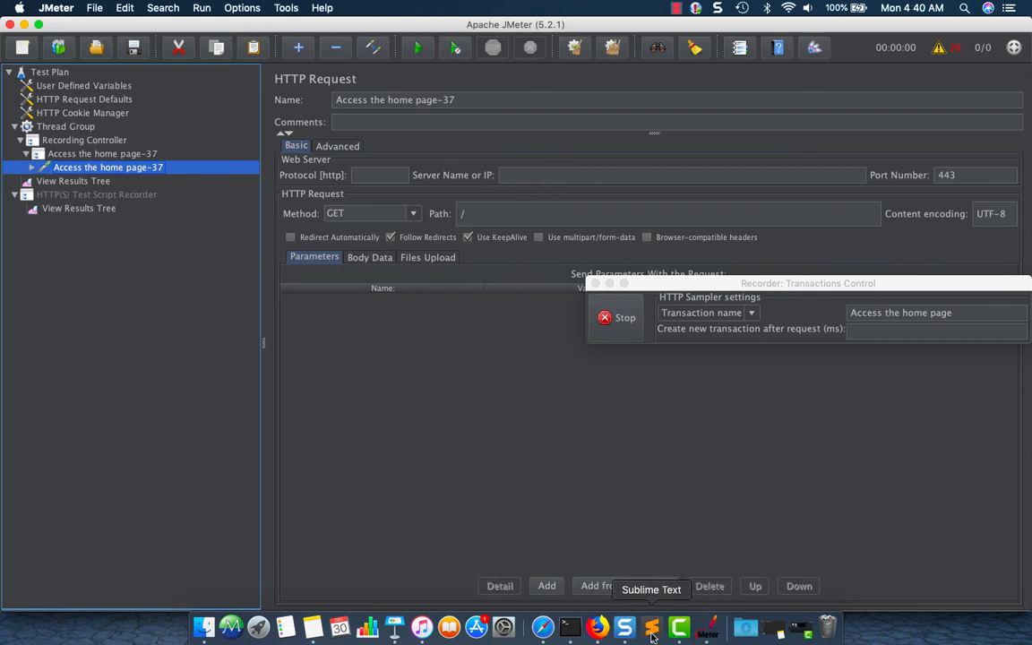
Switch to Firefox, set the recorder's transaction name to Access the Release Notes and open the Release Notes page.
left_click(597, 627)
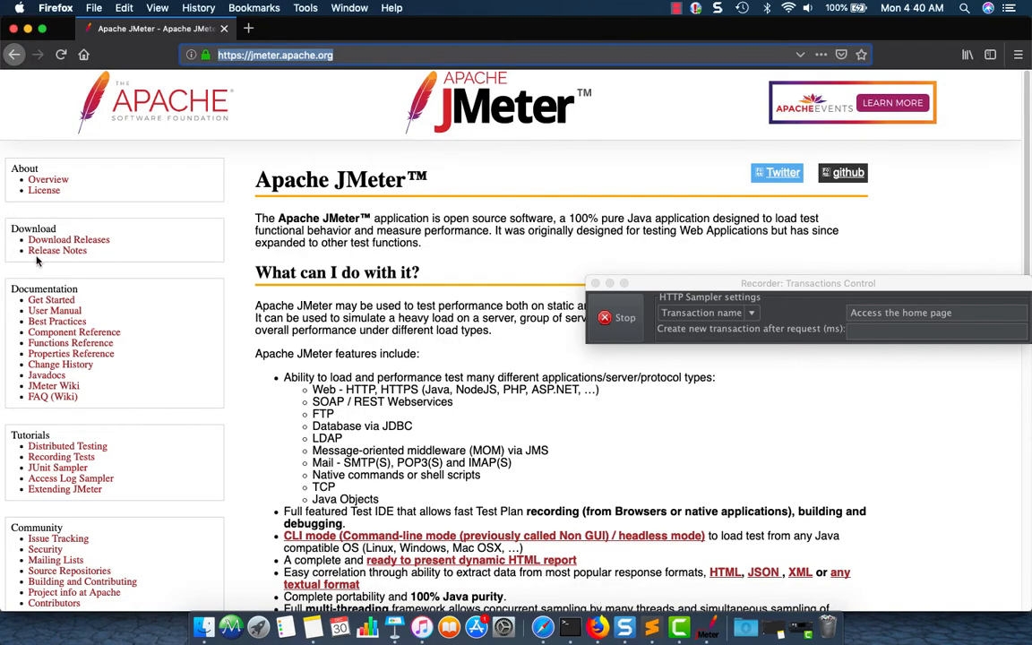
left_click(972, 318)
left_click_drag(902, 313, 970, 318)
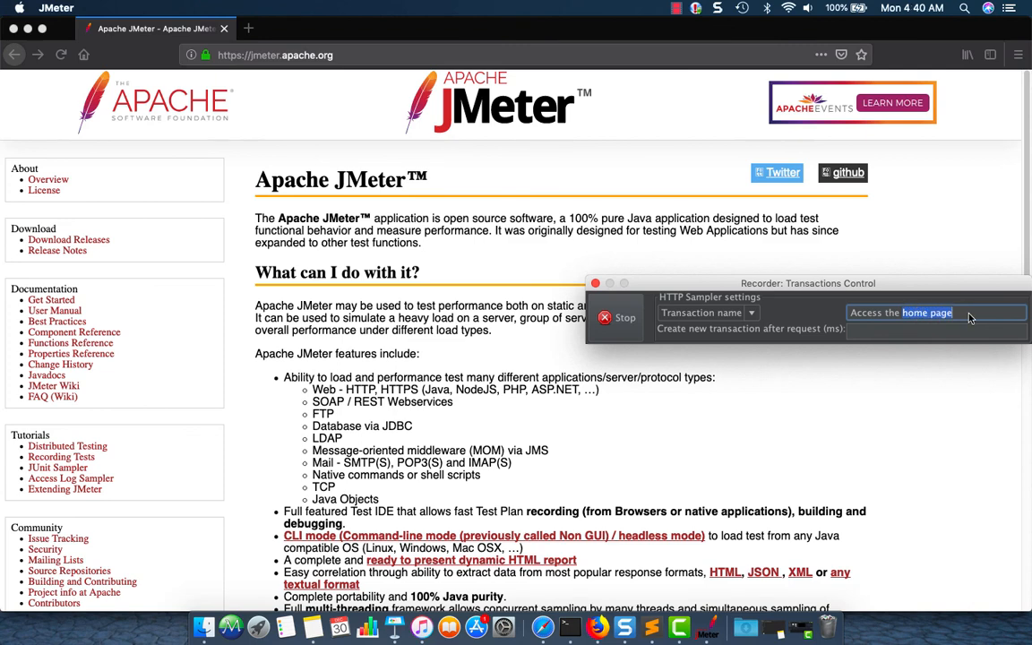
type("Release")
left_click(79, 256)
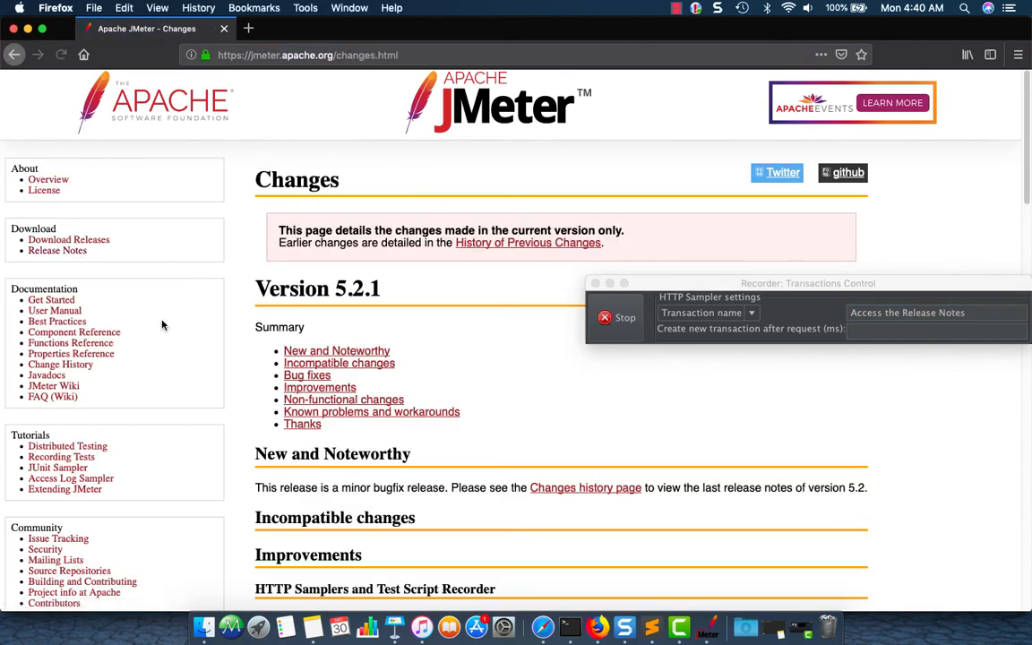
Set the recorder's transaction name to Access the Component Reference and open the Component Reference page.
left_click(954, 315)
left_click_drag(967, 316, 903, 318)
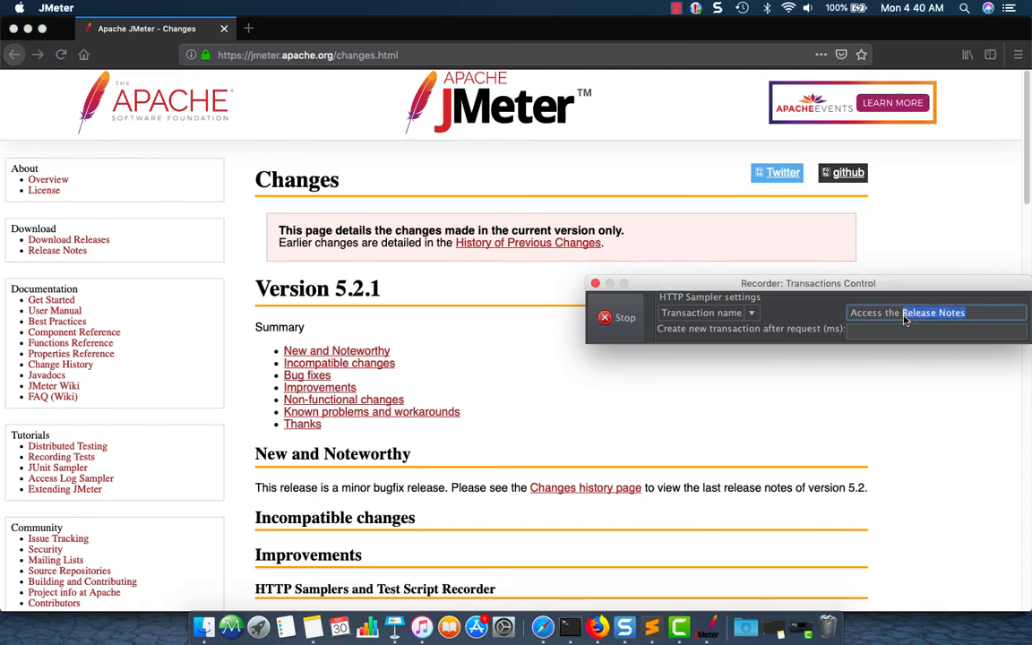
key("BackSpace")
type("Component Reference")
left_click(114, 335)
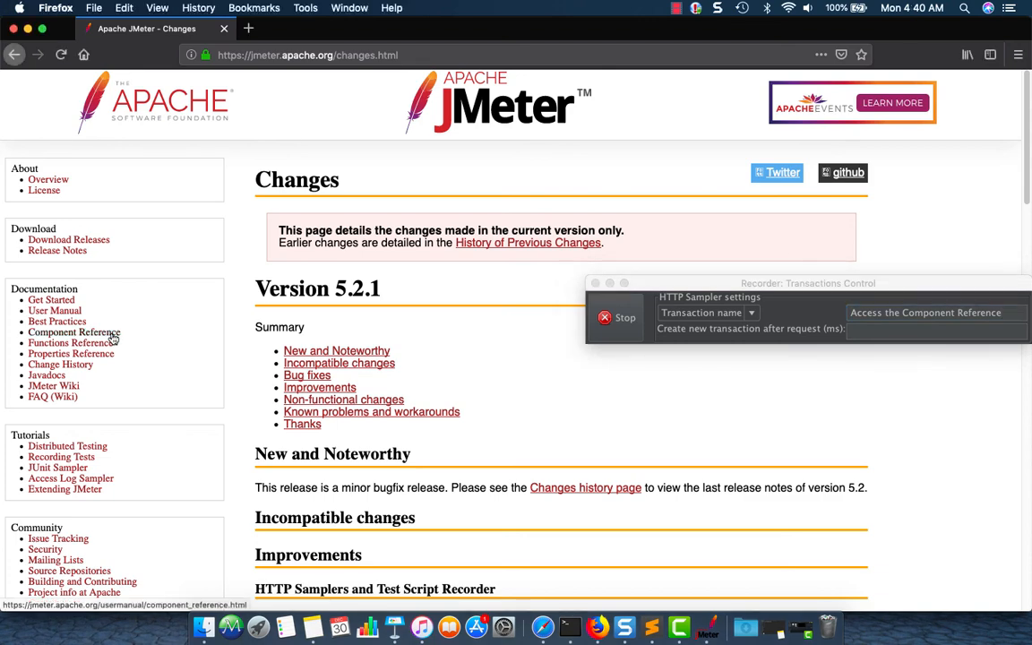
left_click(114, 335)
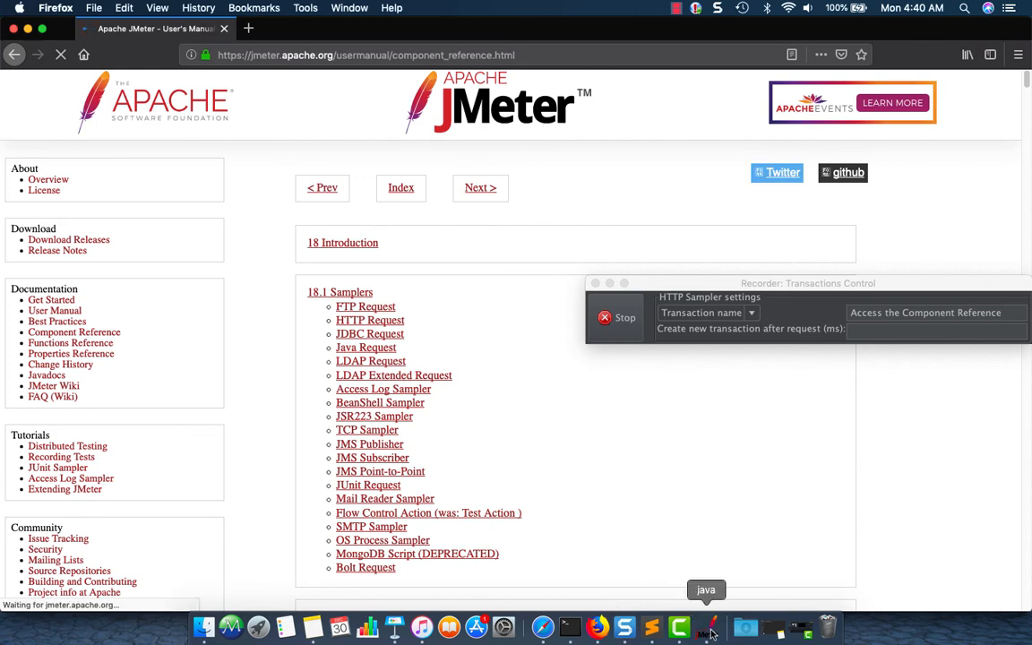
Switch to JMeter and check the Recording Controller for the Release Notes and Component Reference transactions.
left_click(708, 631)
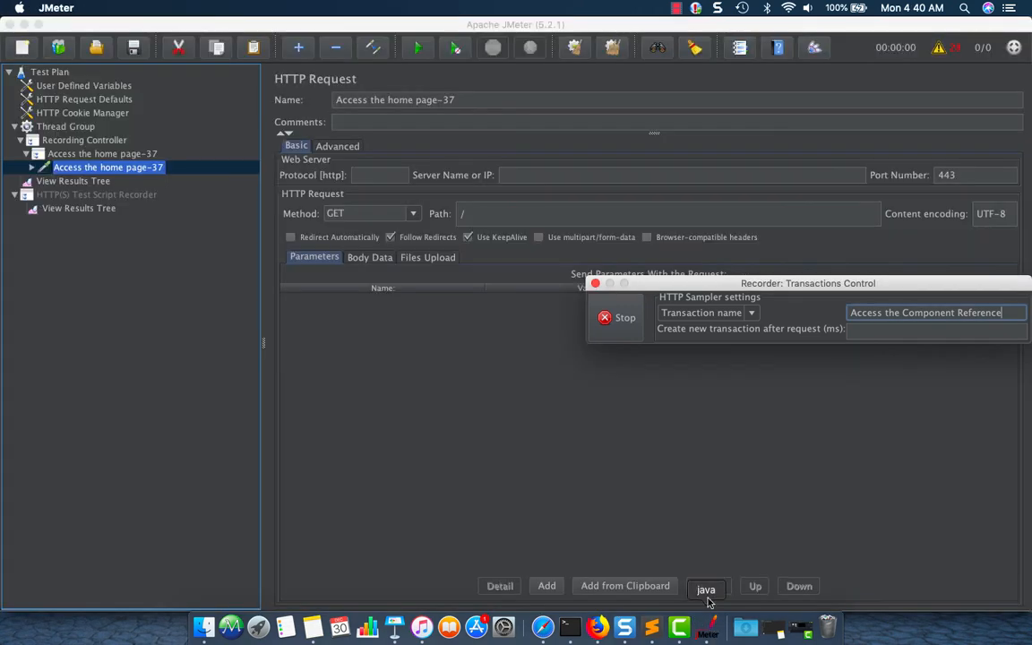
left_click(26, 157)
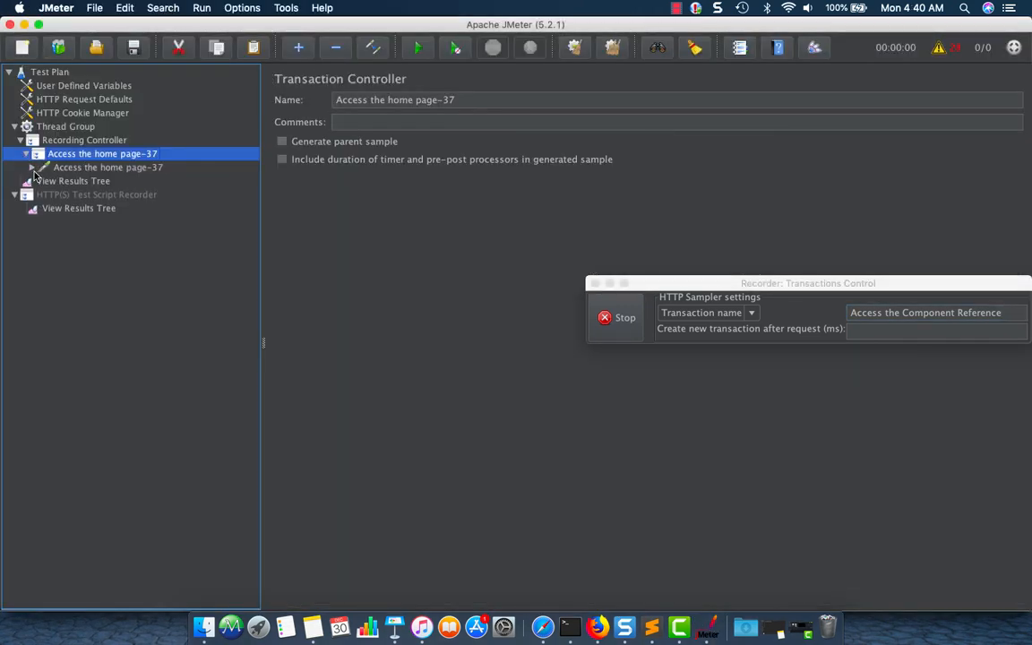
left_click(31, 167)
left_click(26, 154)
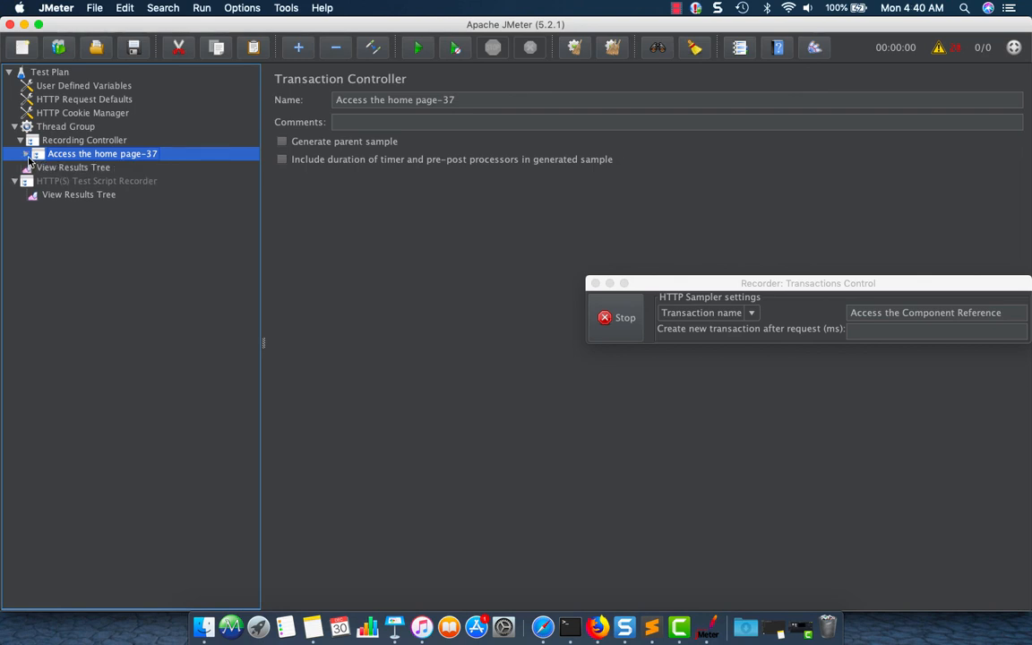
Switch to Firefox and reload the Component Reference page to record it.
left_click(1010, 312)
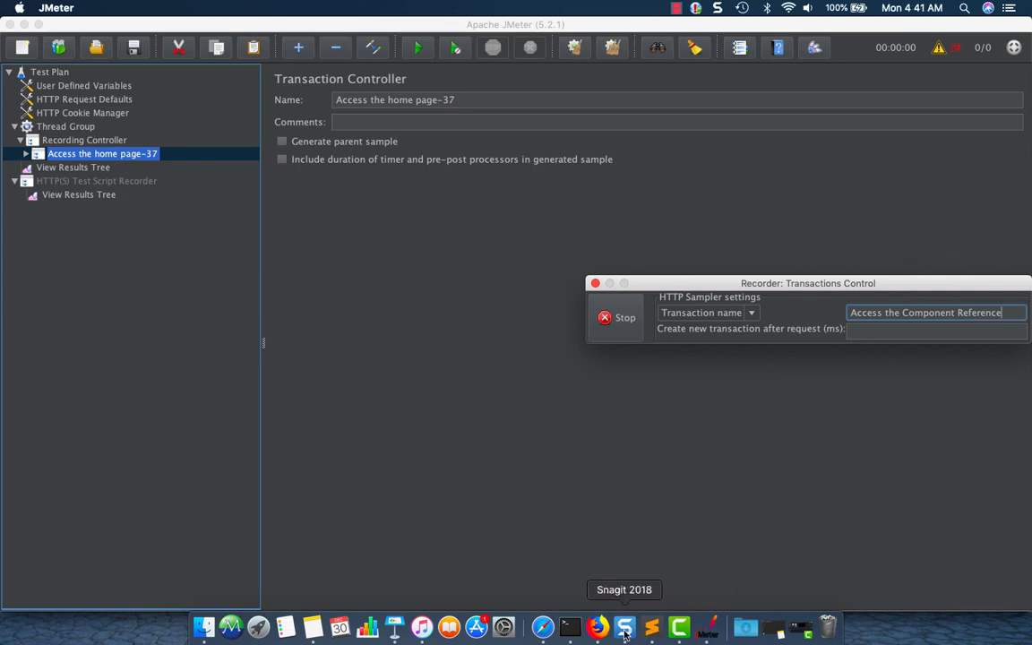
left_click(597, 627)
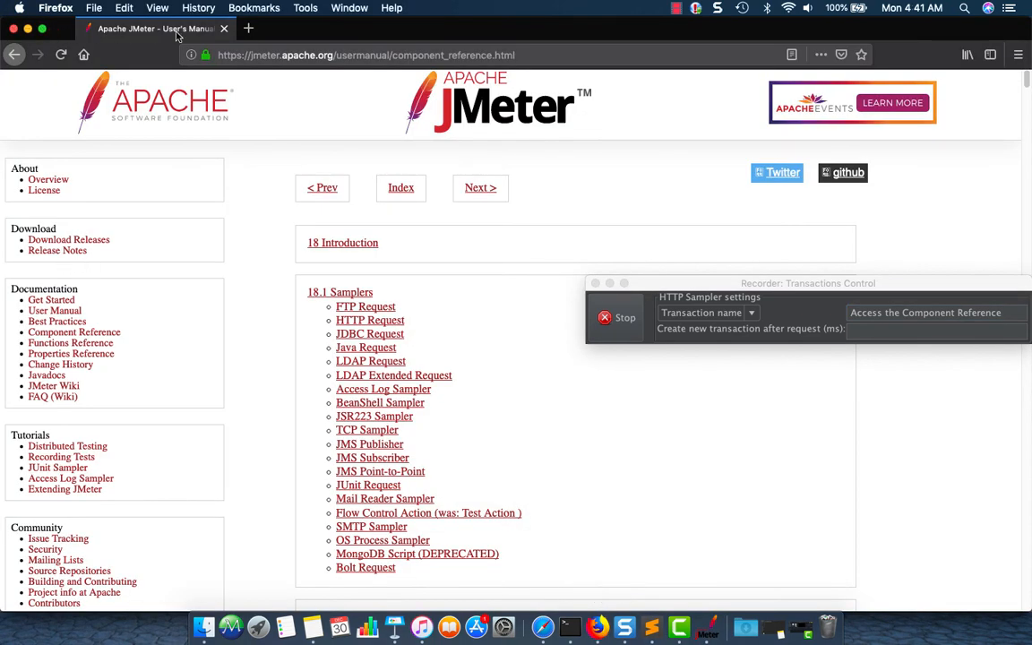
left_click(61, 54)
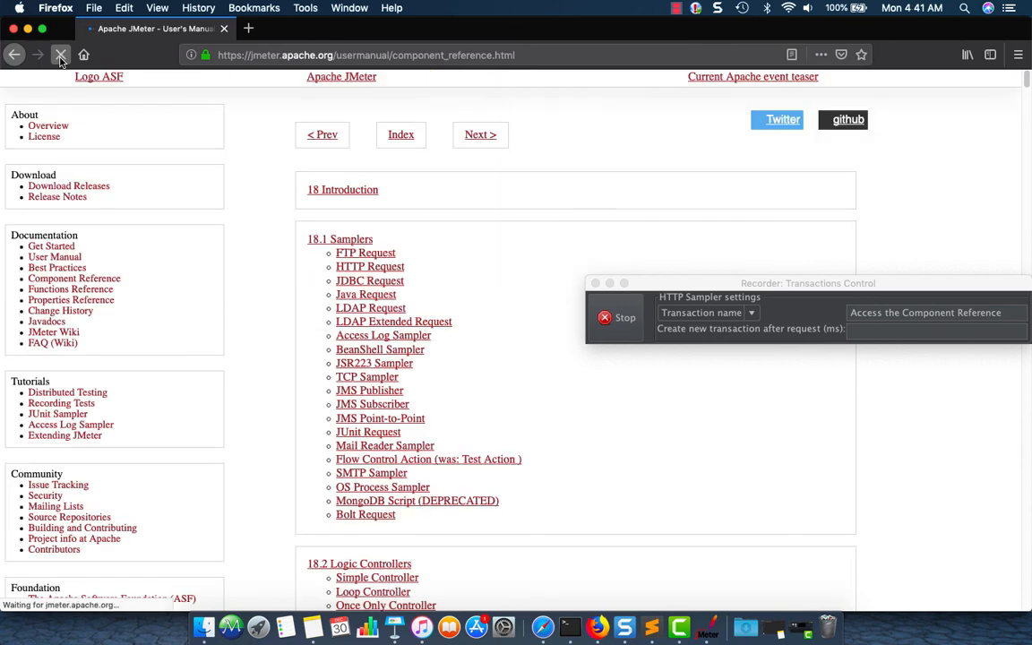
Inspect the recorded Component Reference transaction and its child request in JMeter, and return to Firefox.
left_click(708, 627)
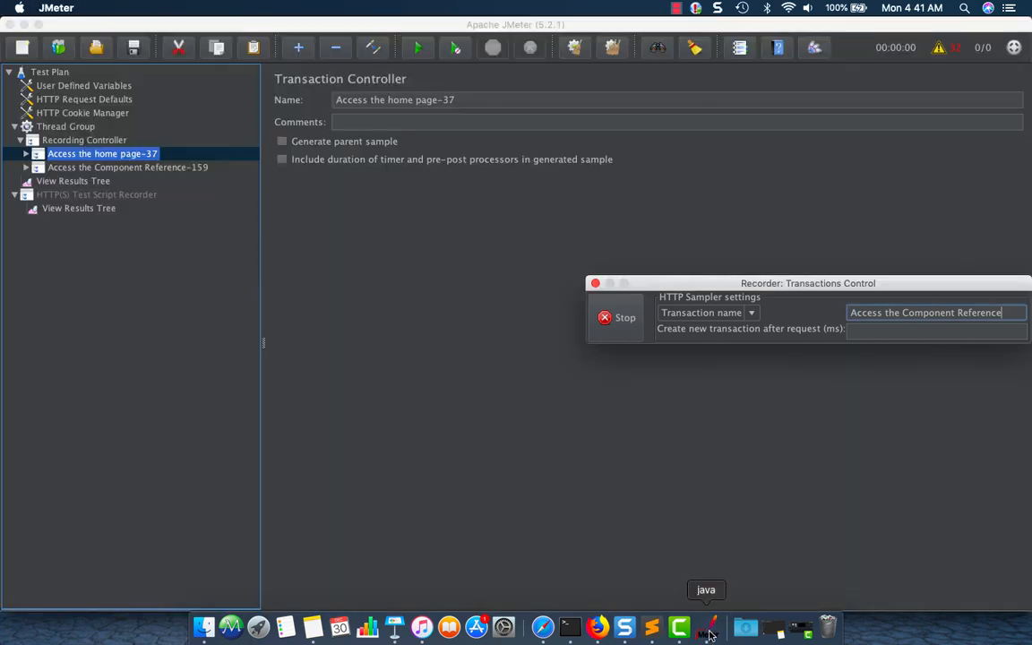
left_click(144, 166)
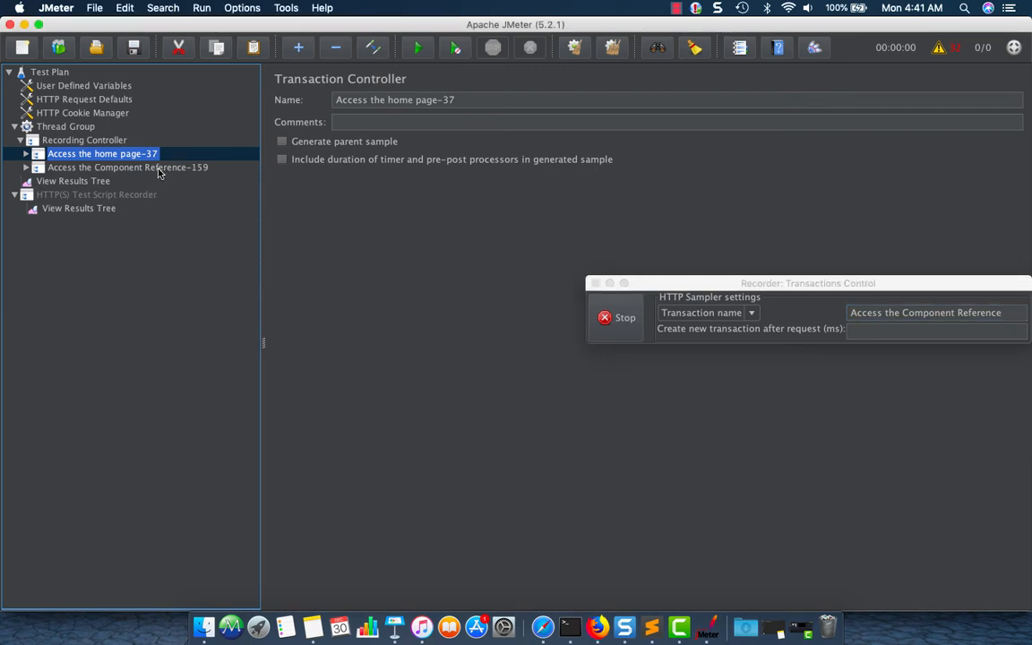
left_click(25, 169)
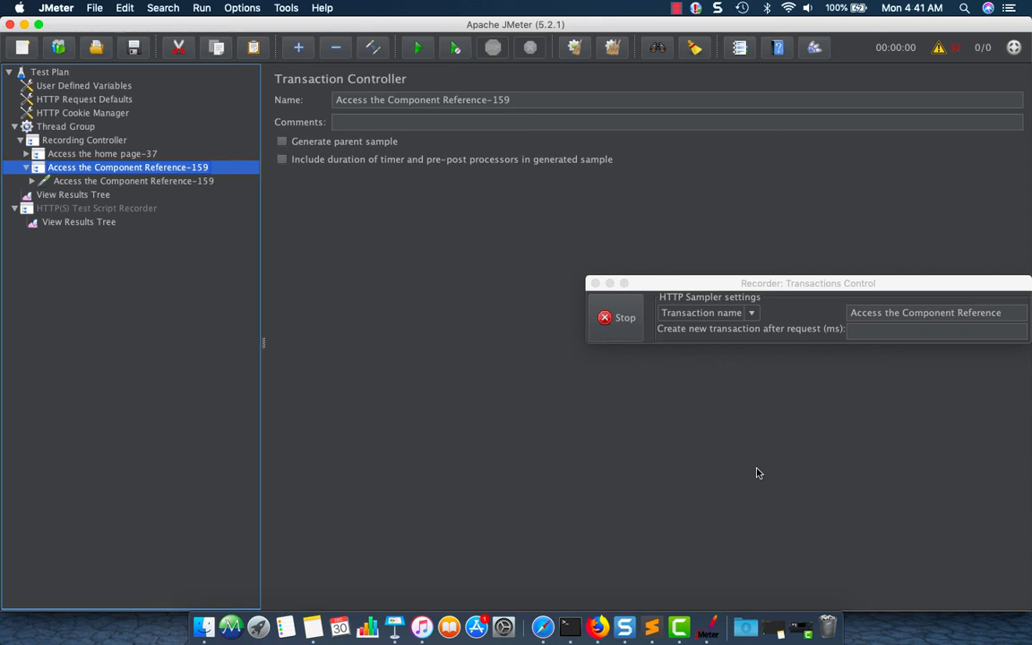
left_click(598, 627)
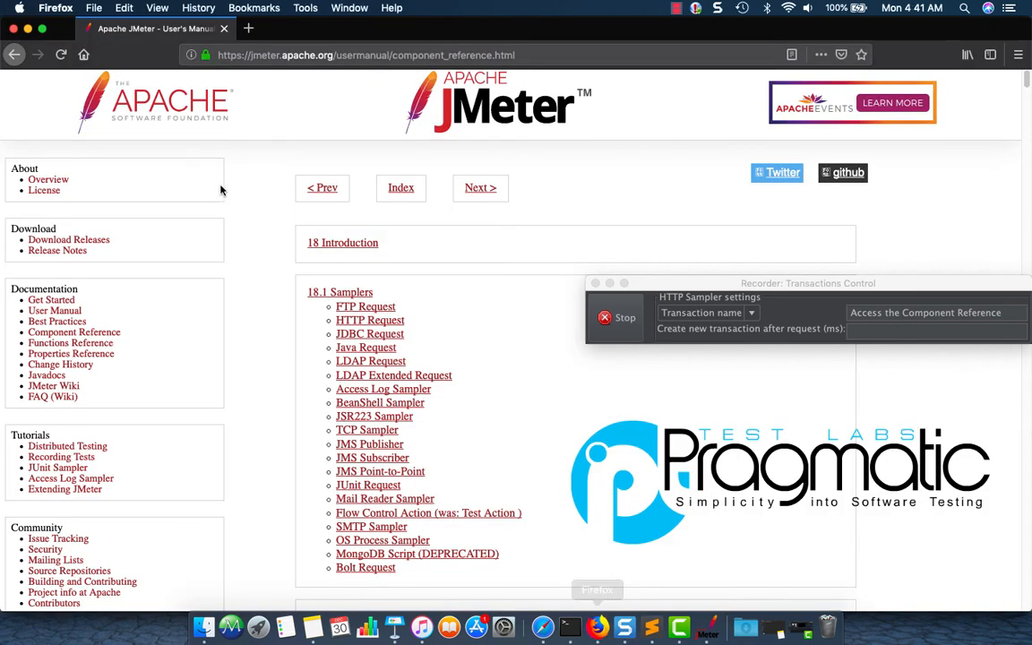